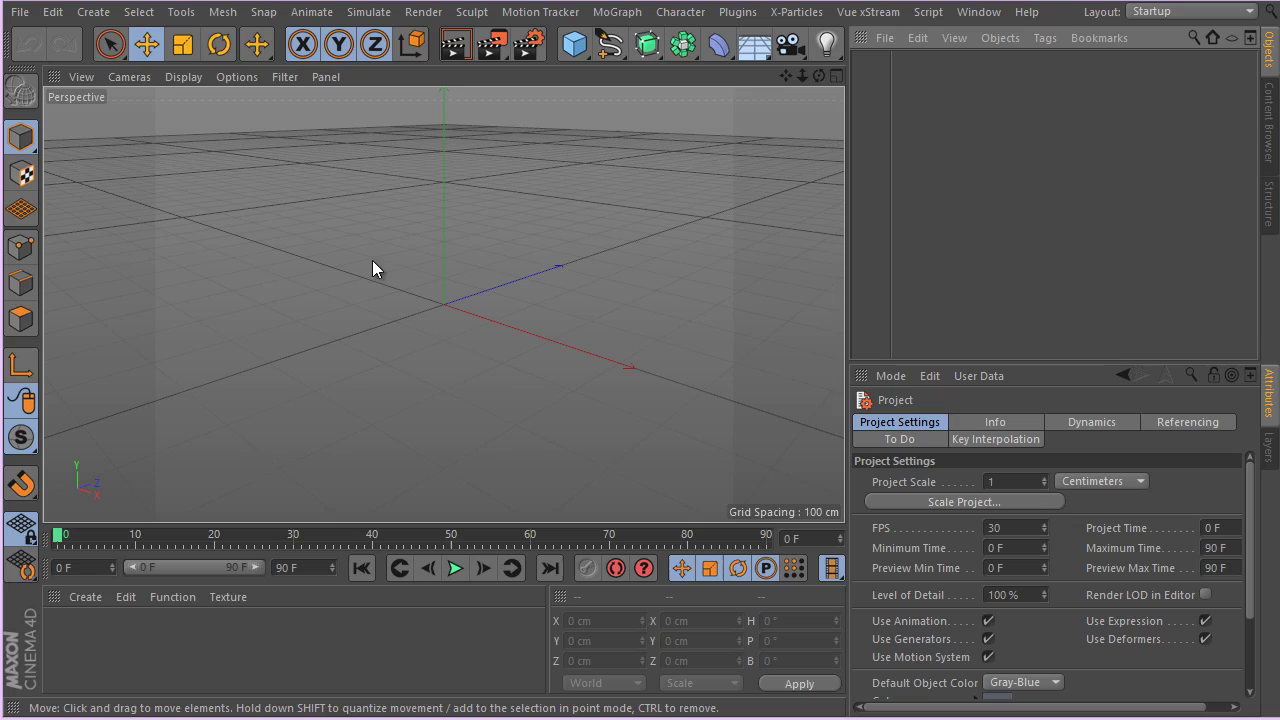
- Maximize the Front view, pick the Linear spline tool and enable grid snapping
middle_click(402, 286)
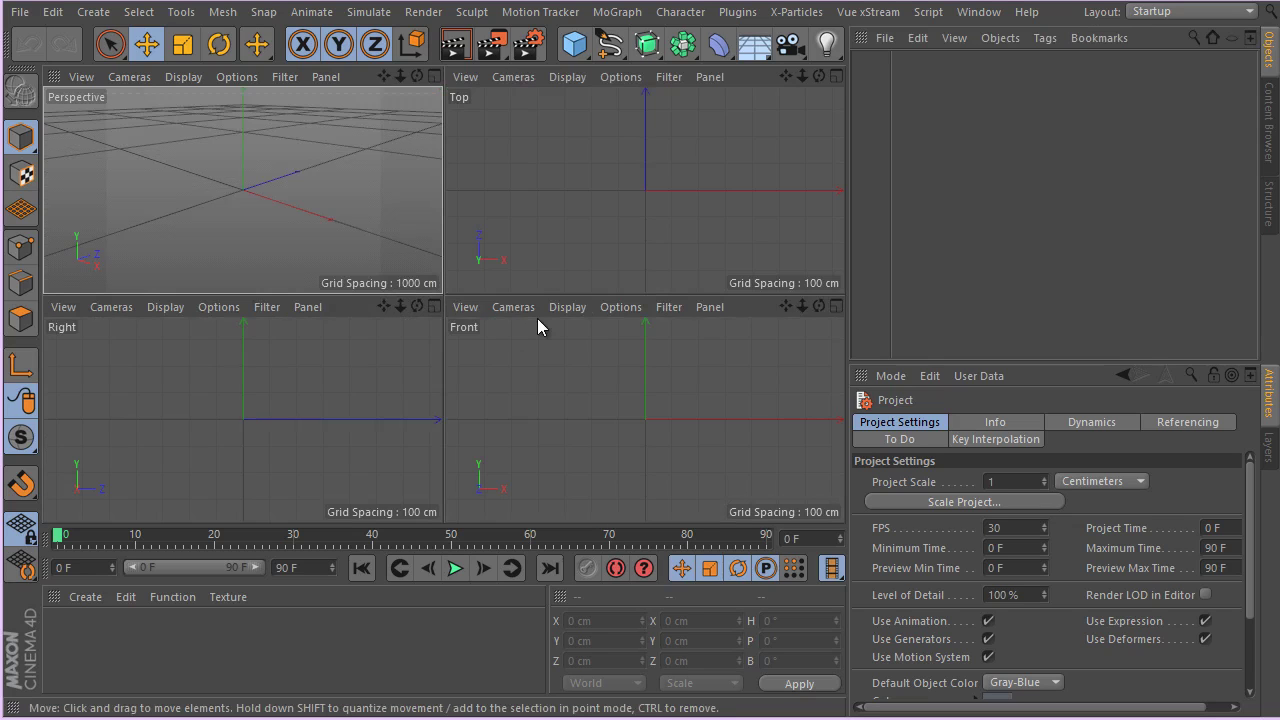
middle_click(537, 320)
alt+middle_drag(472, 343, 464, 302)
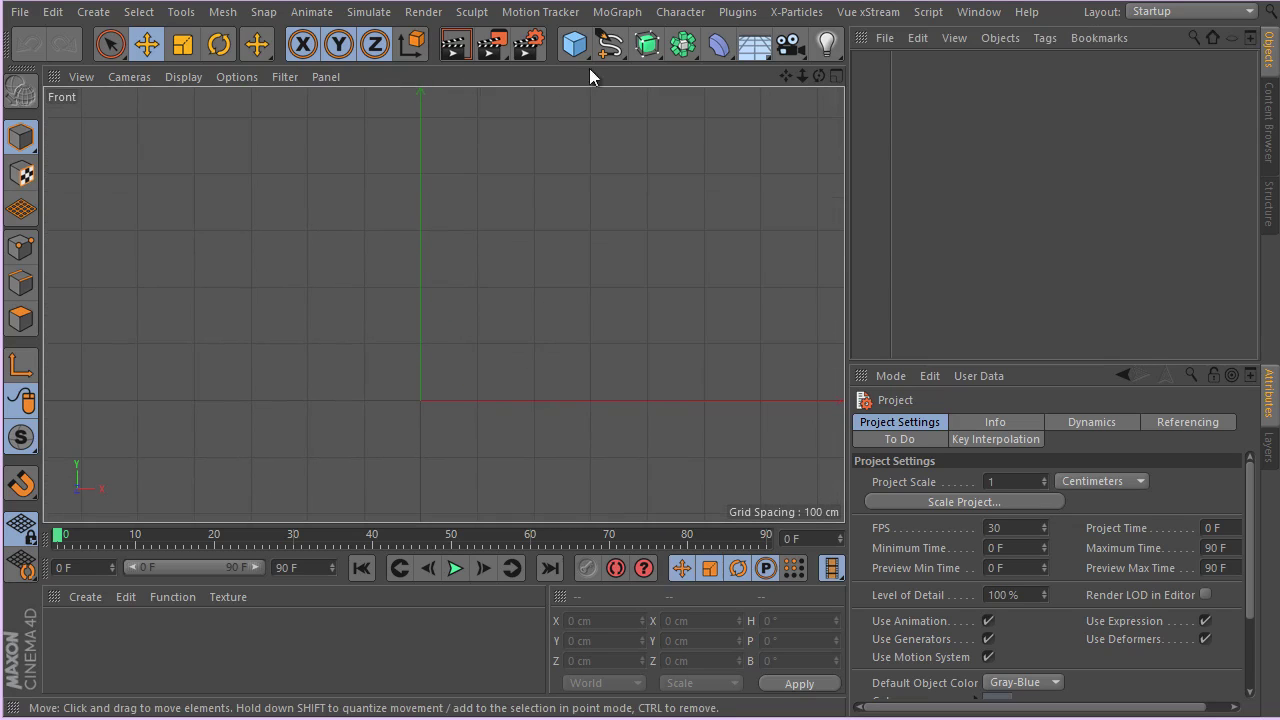
drag(609, 44, 660, 110)
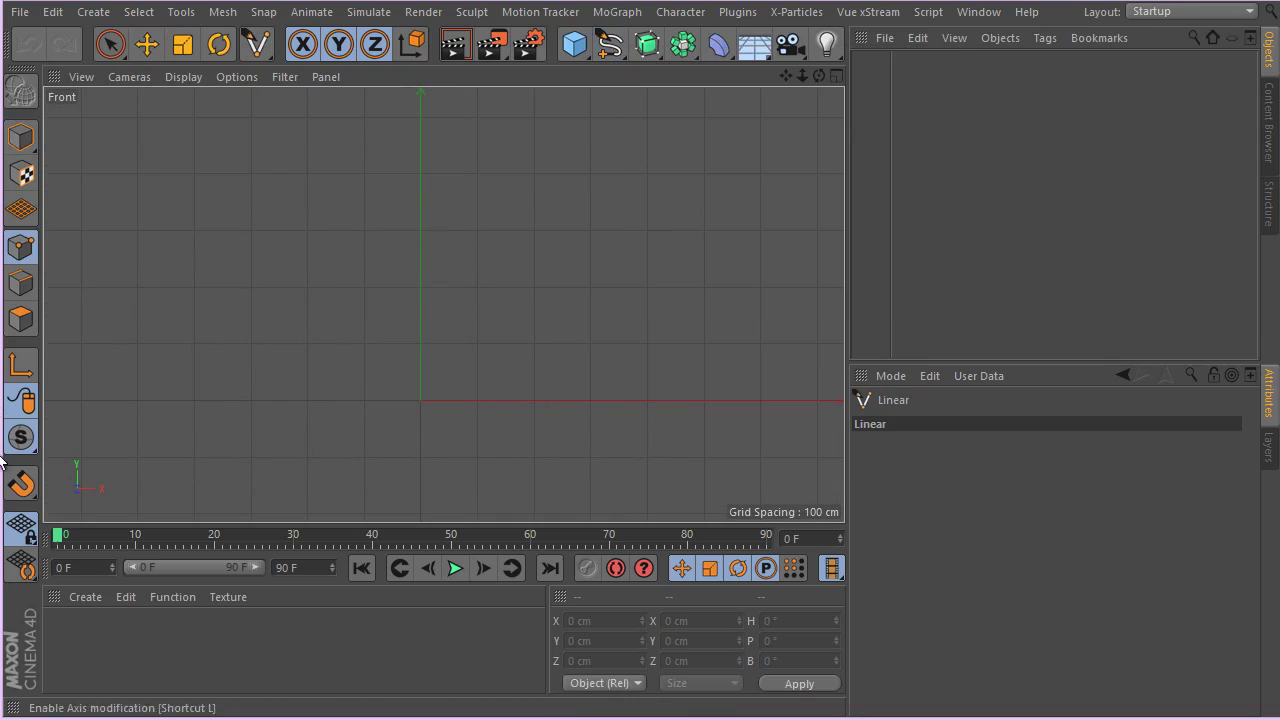
drag(21, 484, 112, 525)
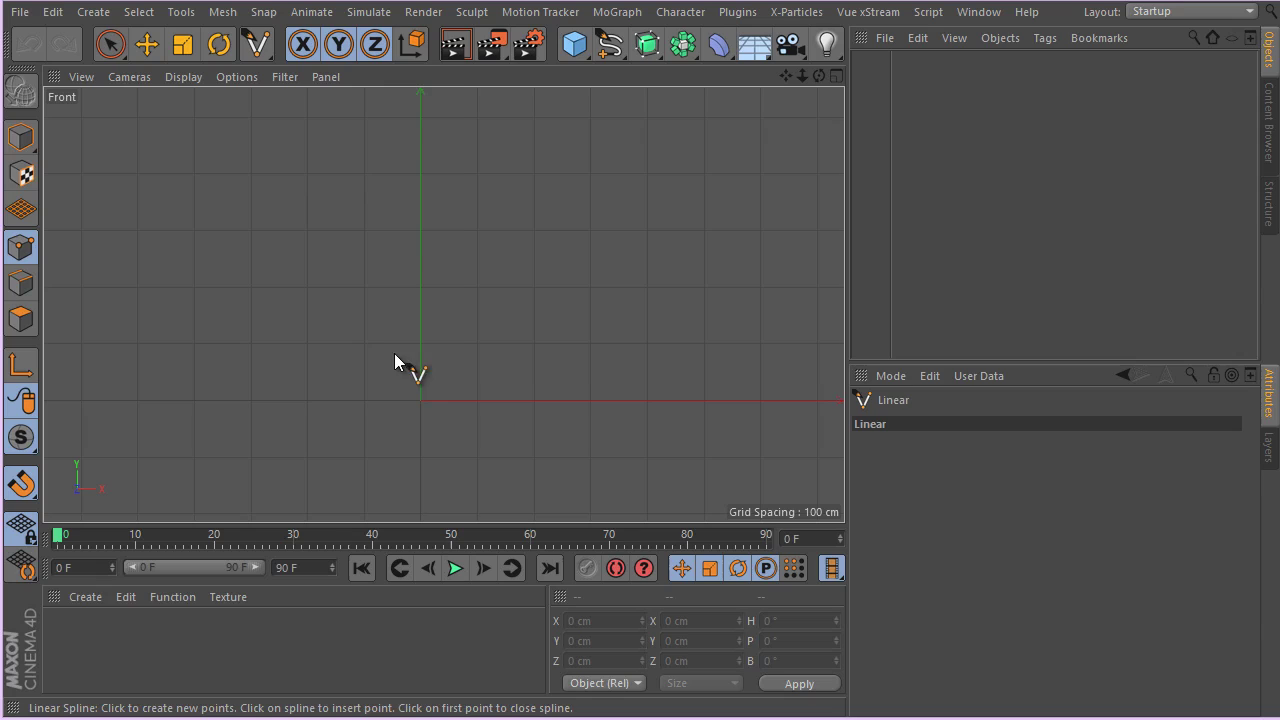
- Draw a vertical linear spline with points at 0, 100, 200, 300 and 400 cm
click(418, 398)
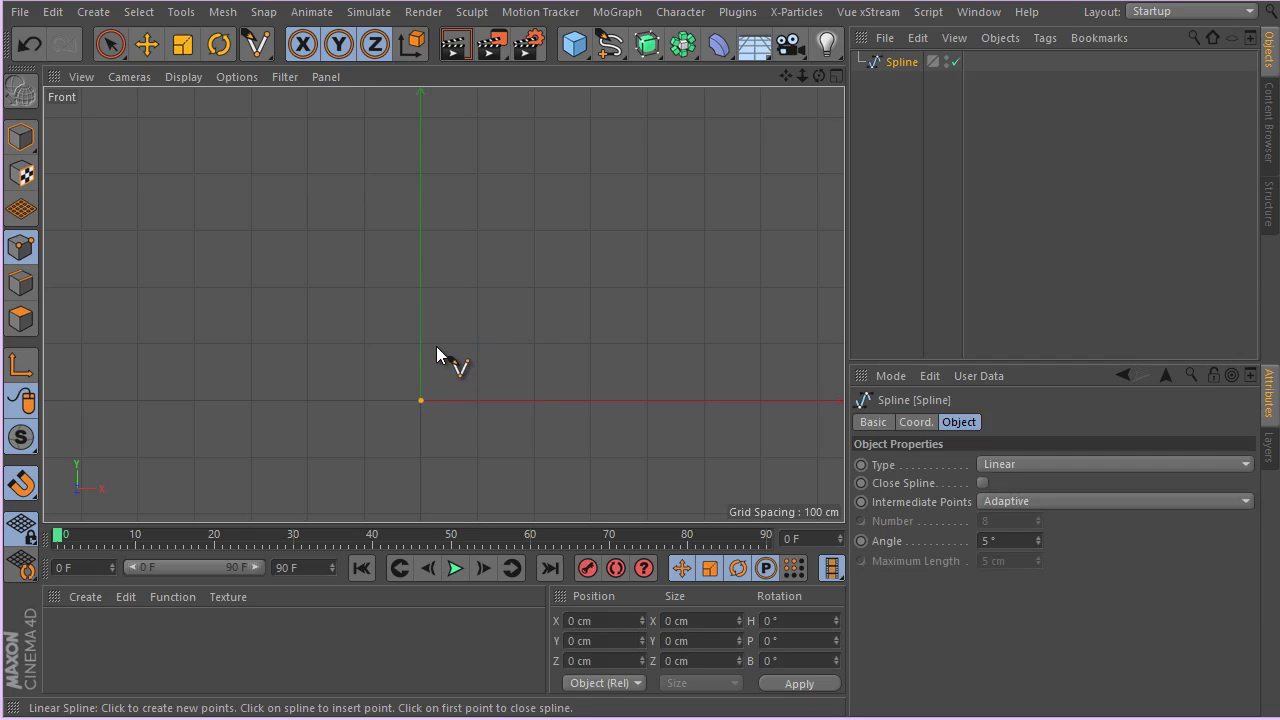
click(420, 344)
click(421, 287)
middle_drag(424, 250, 386, 343)
click(421, 333)
click(410, 272)
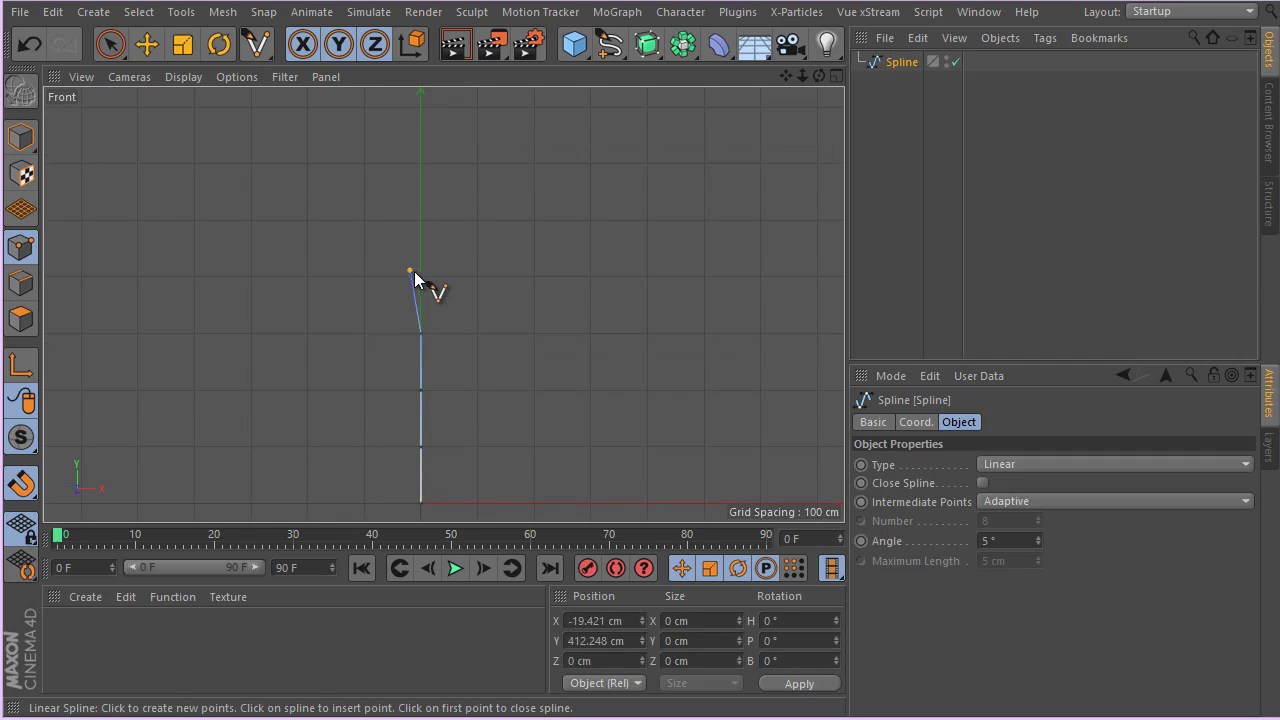
drag(414, 271, 419, 271)
middle_drag(360, 318, 356, 247)
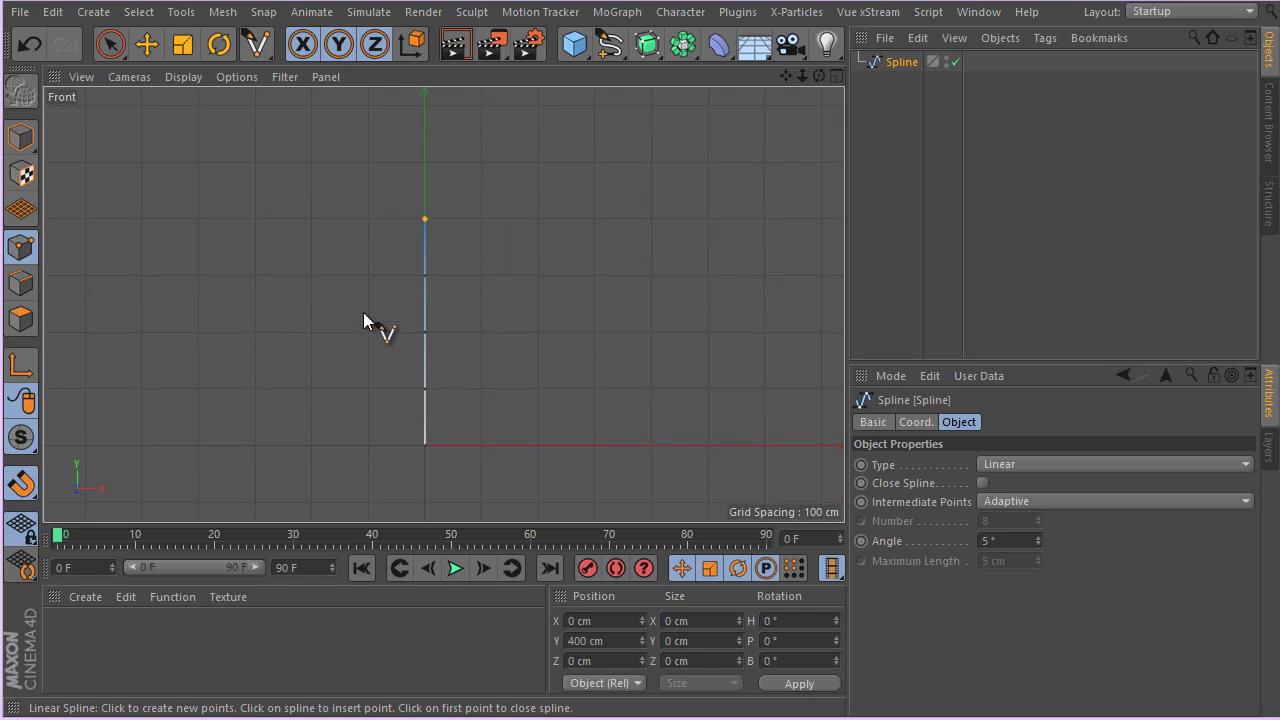
middle_drag(363, 312, 367, 295)
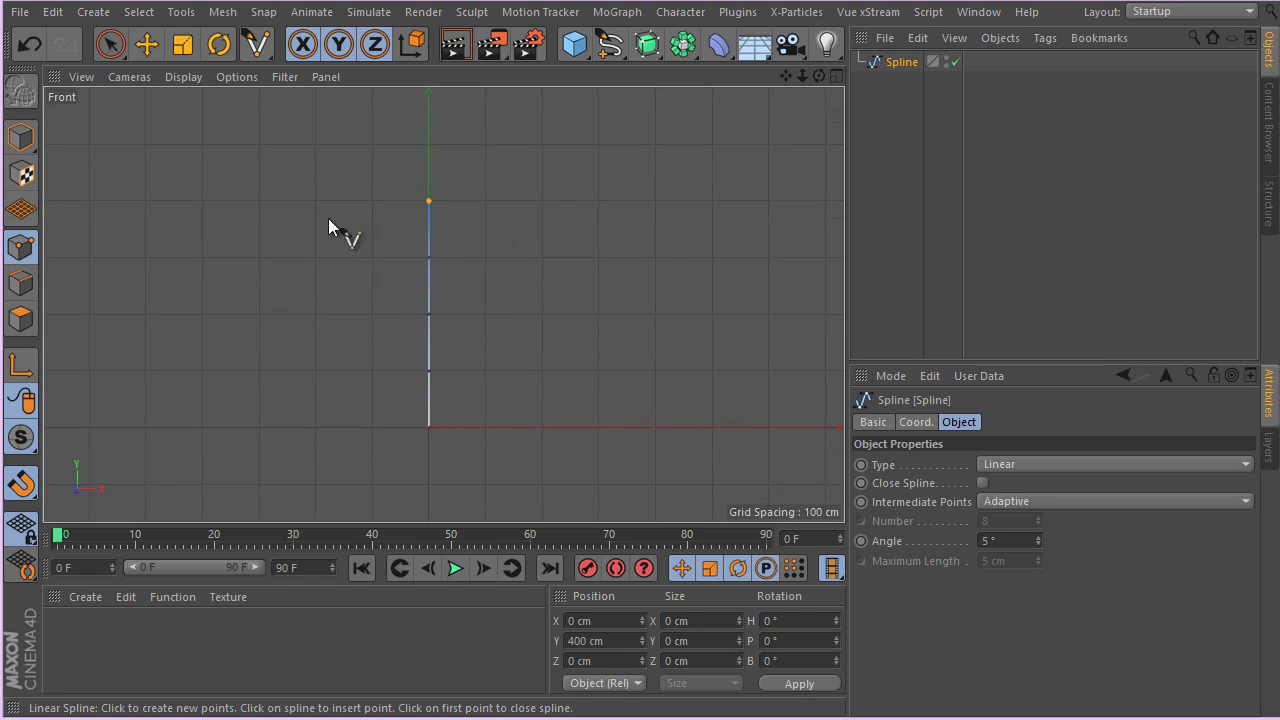
click(21, 138)
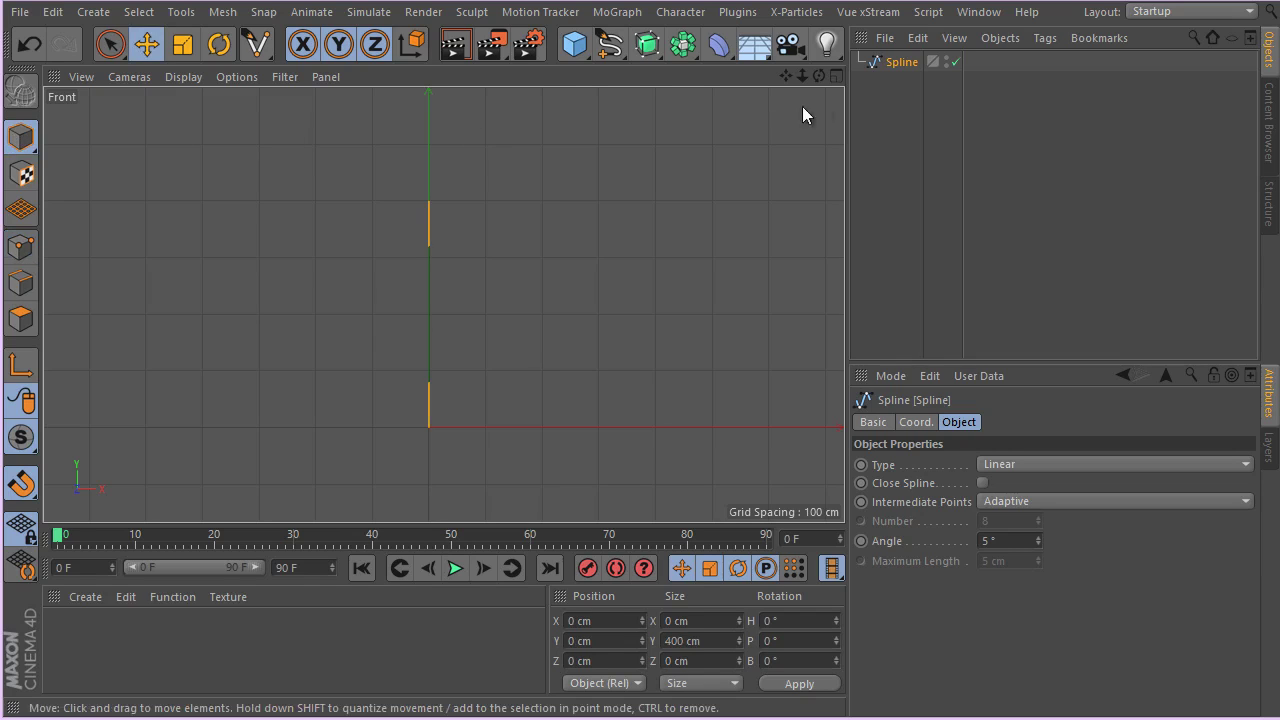
click(12, 247)
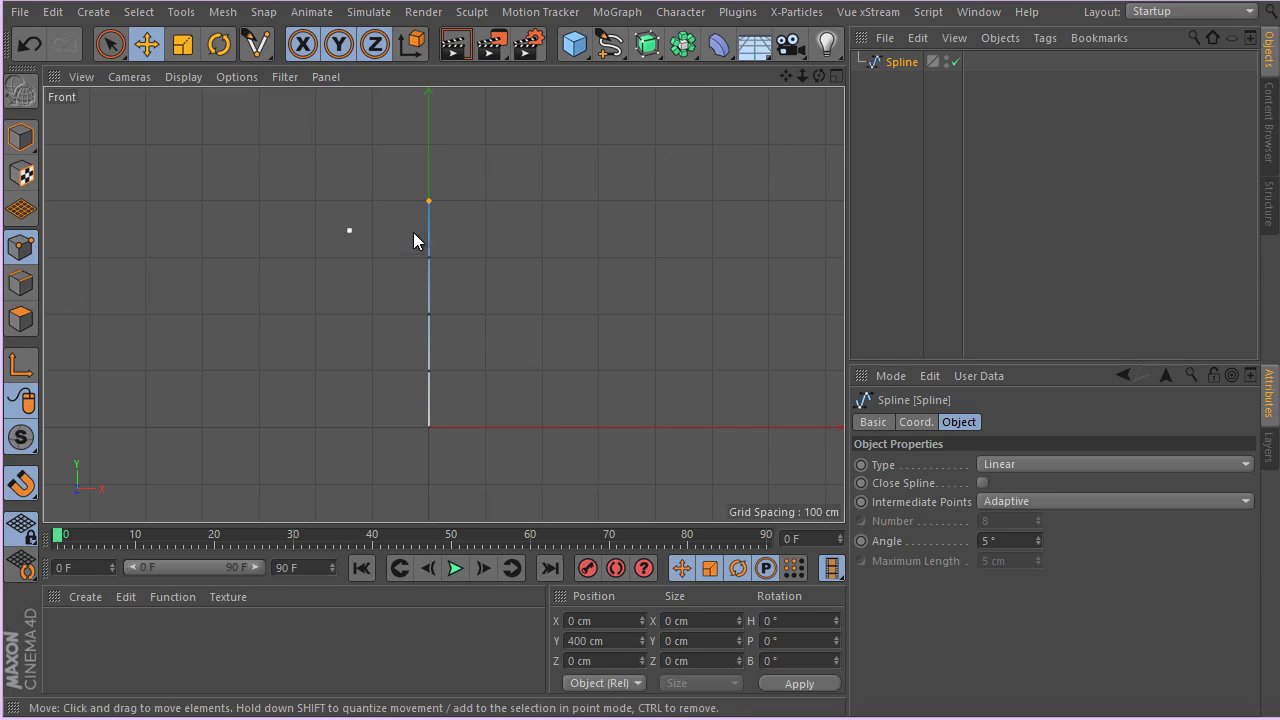
drag(414, 240, 430, 257)
drag(488, 257, 620, 232)
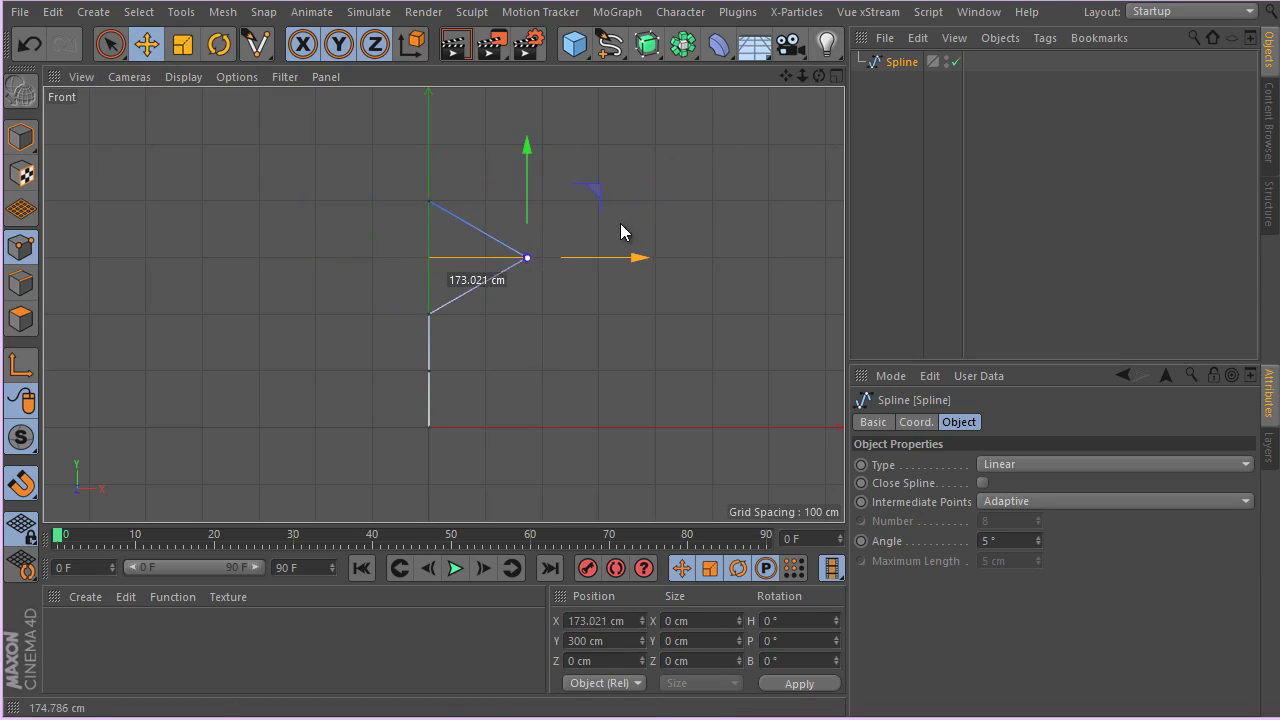
key(ctrl+z)
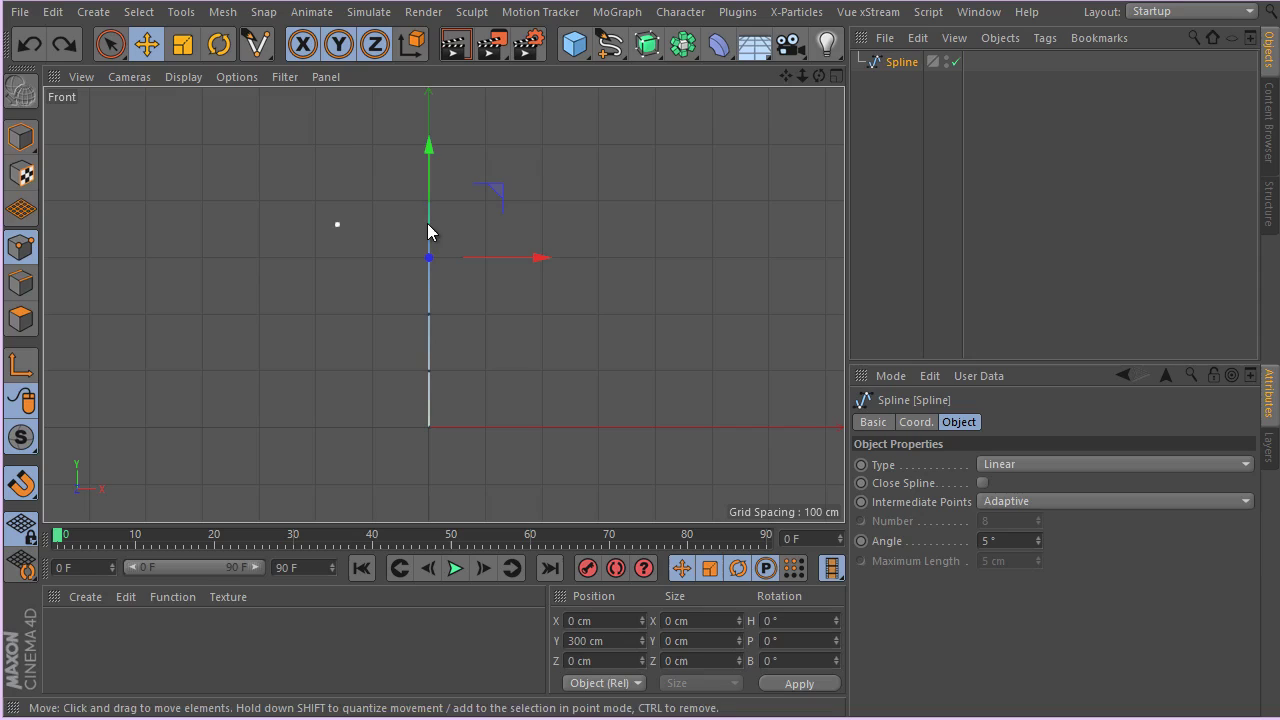
click(8, 144)
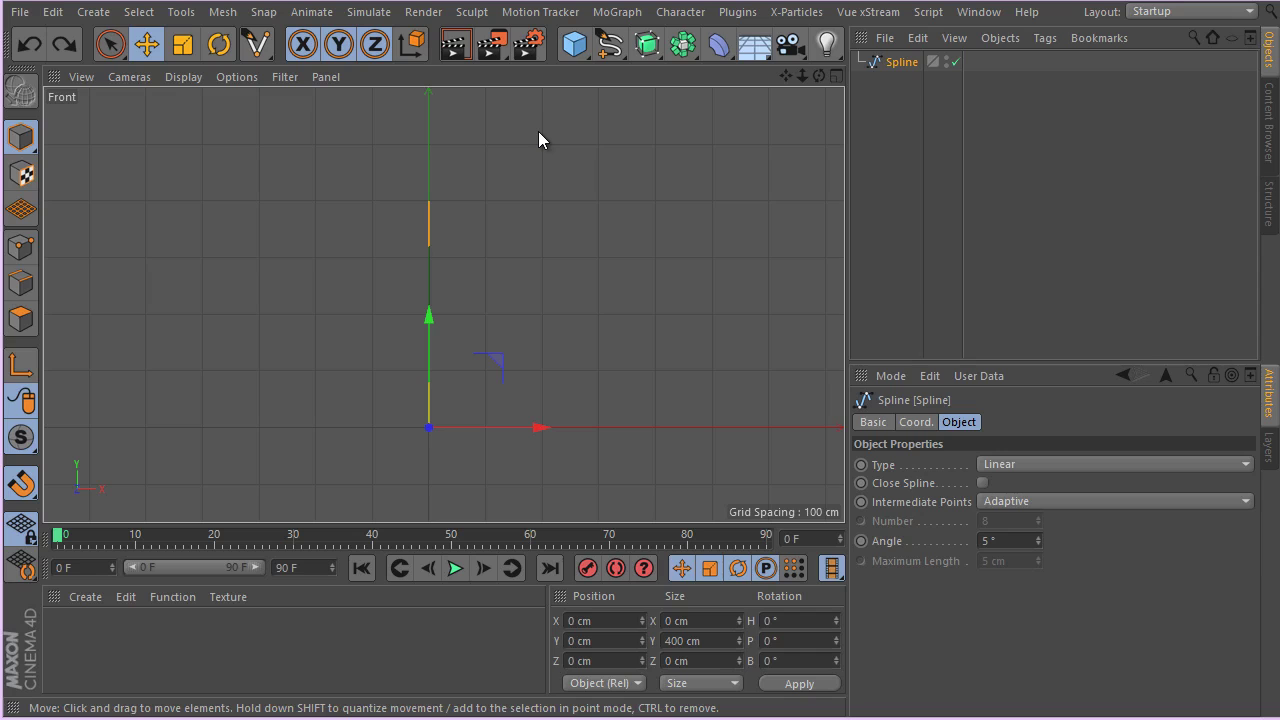
- Add an XPresso tag to the Spline and close the XPresso editor
right_click(888, 69)
mouse_move(937, 10)
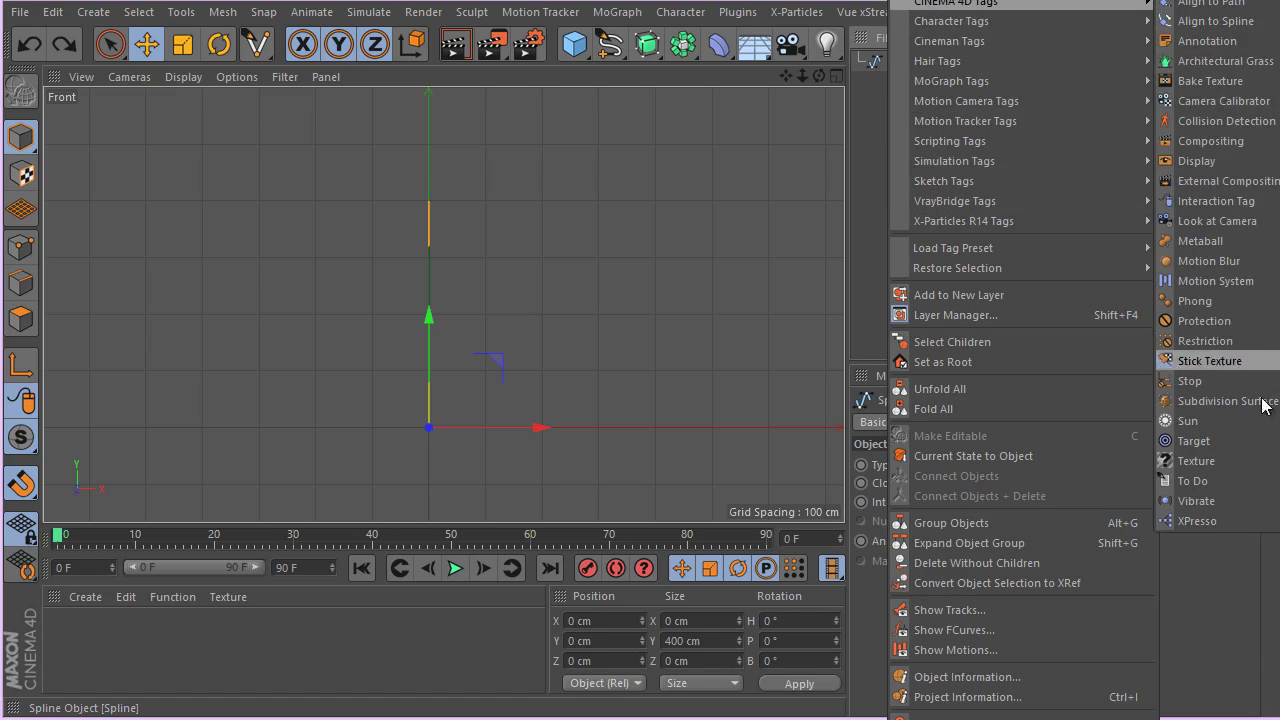
click(1205, 521)
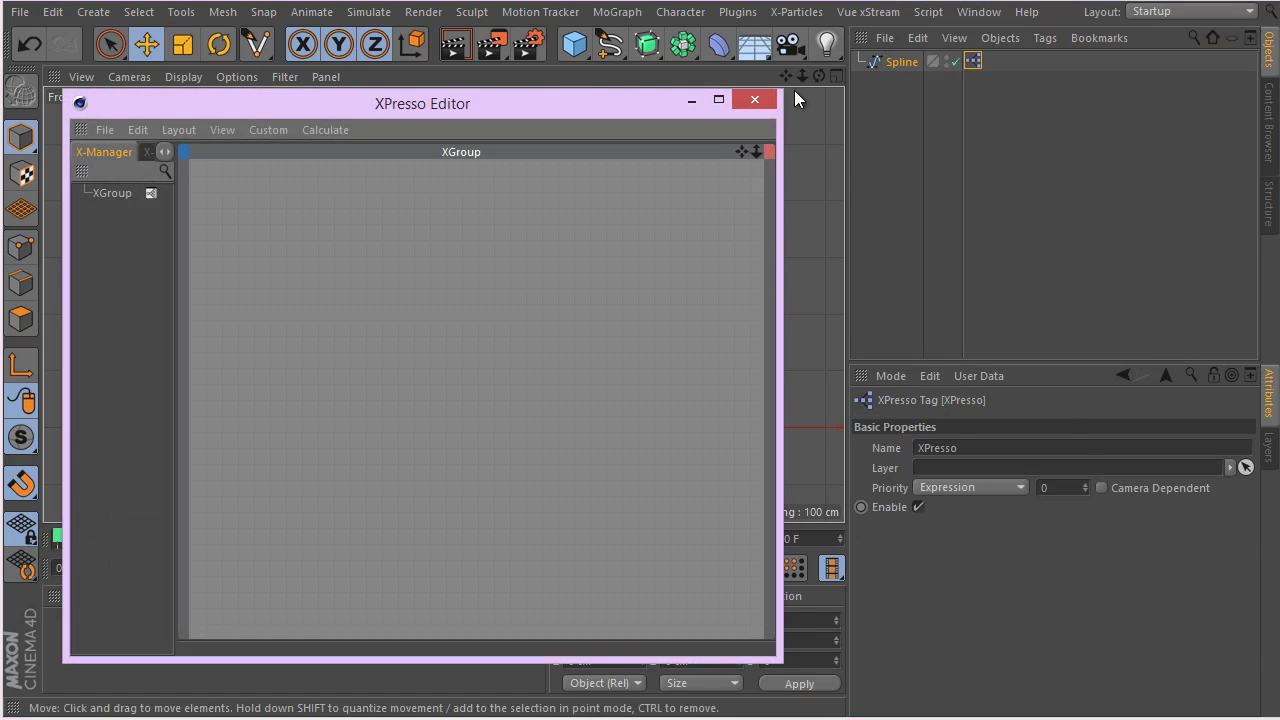
click(770, 100)
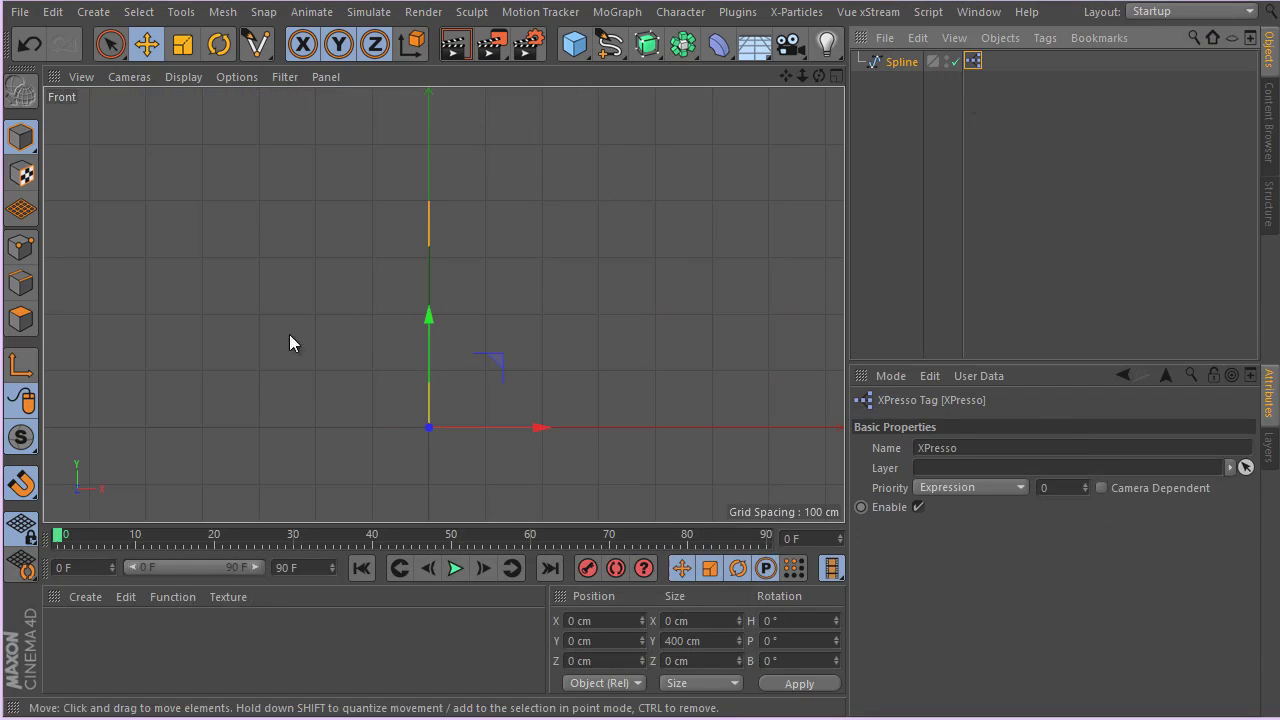
- Create a null and copy it up to the 100, 200, 300 and 400 cm points
scroll(369, 476, up, 1)
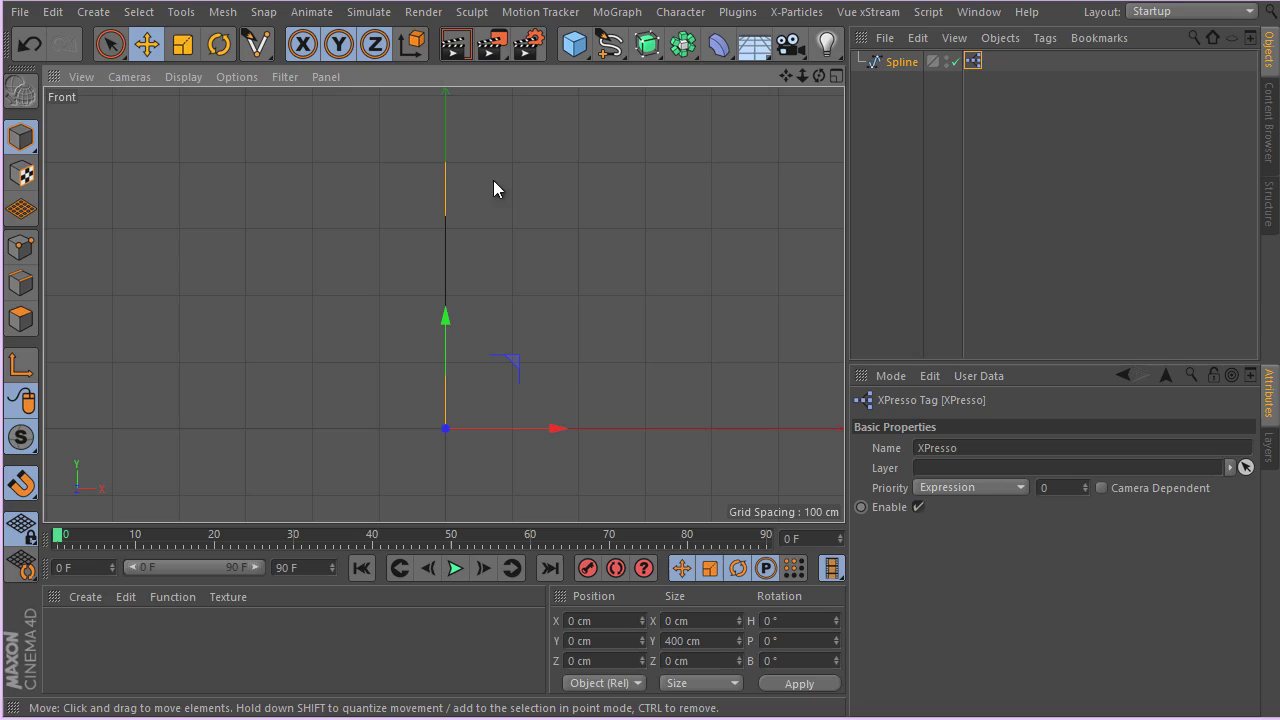
drag(574, 44, 652, 73)
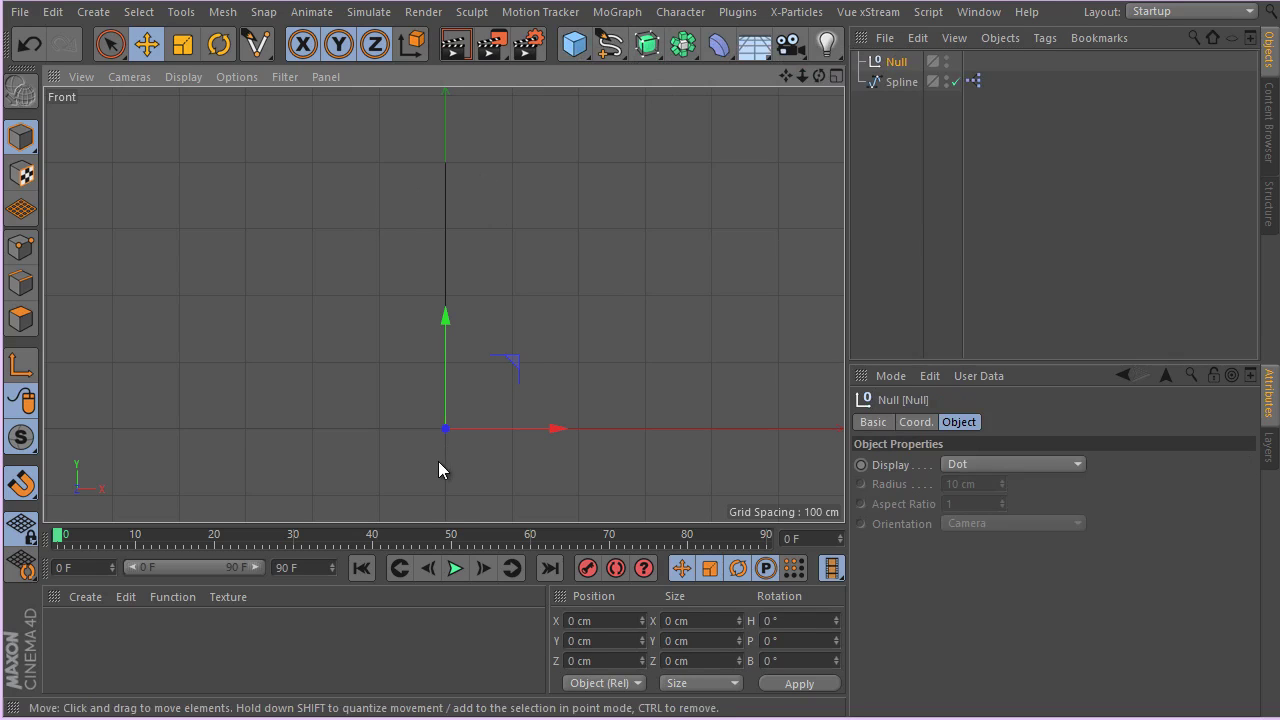
scroll(438, 461, up, 1)
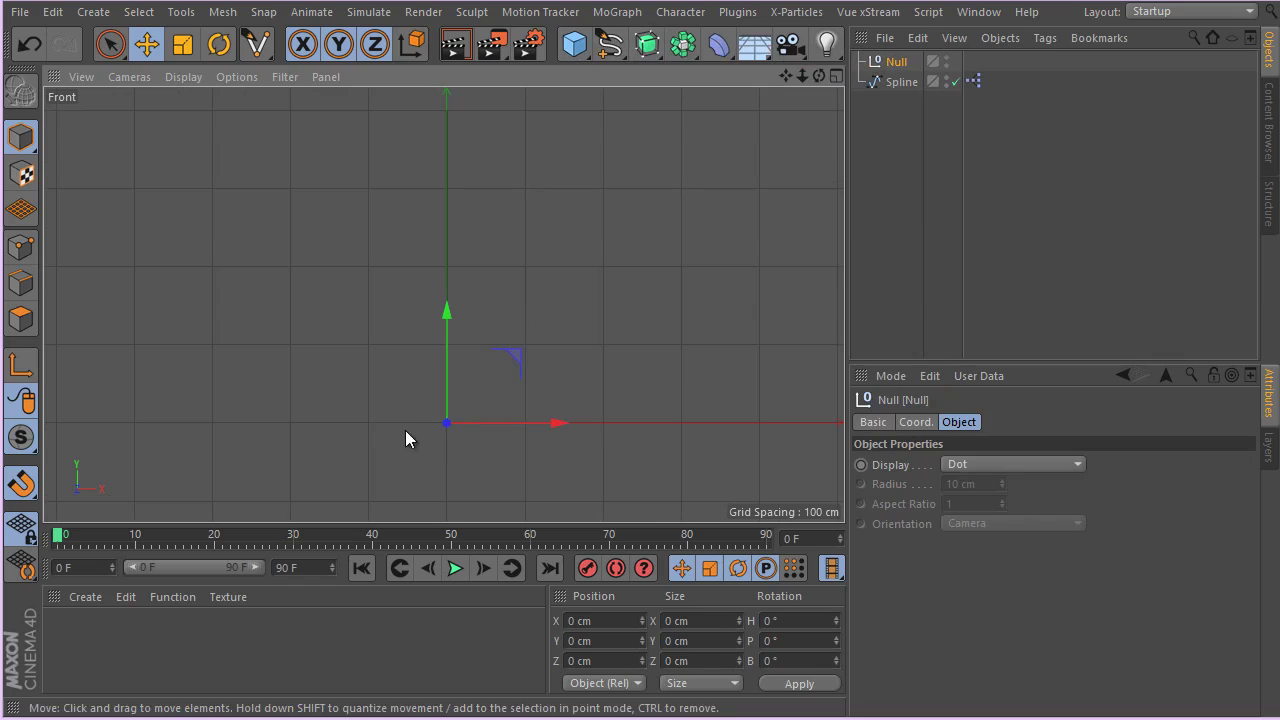
ctrl+drag(446, 340, 462, 262)
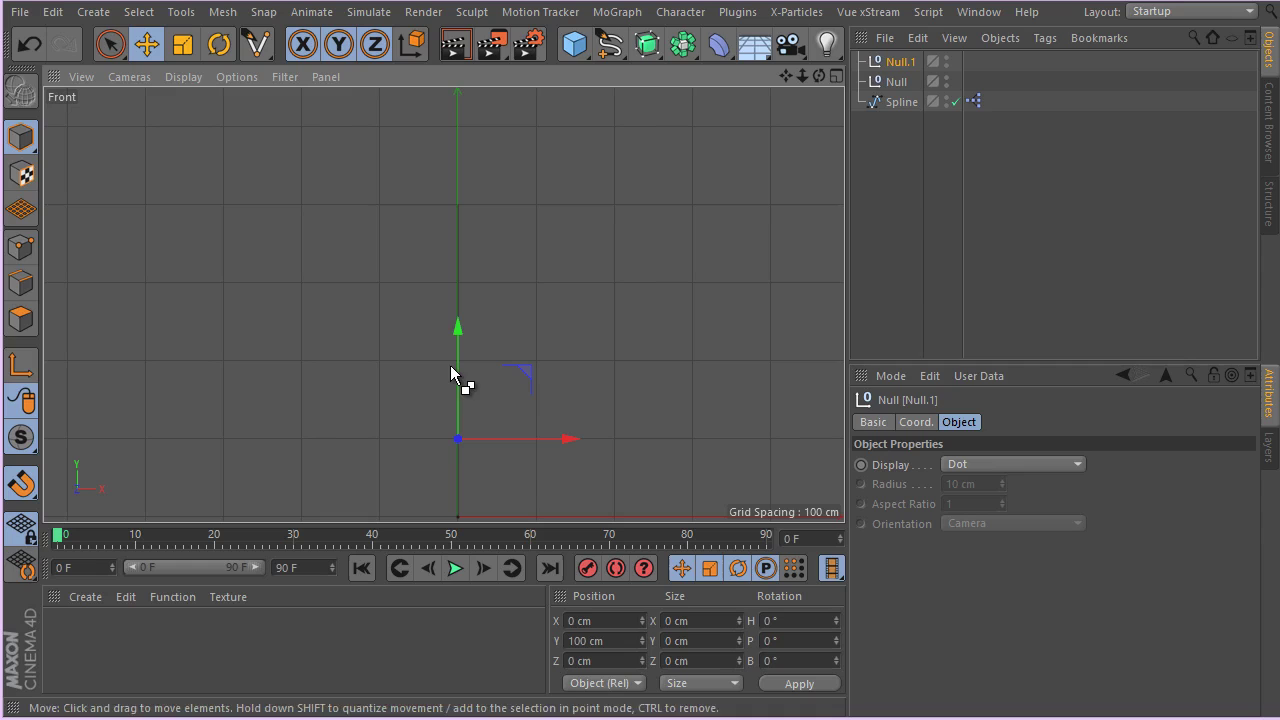
ctrl+drag(456, 356, 479, 281)
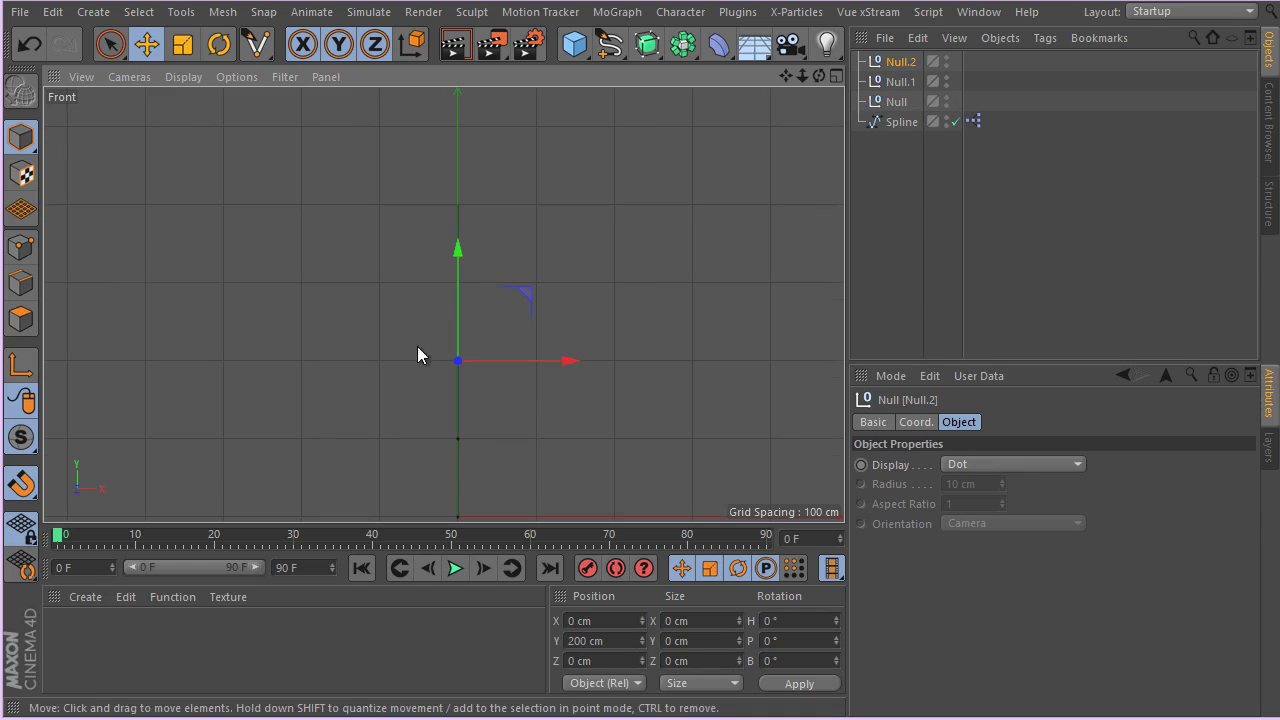
ctrl+drag(456, 352, 457, 277)
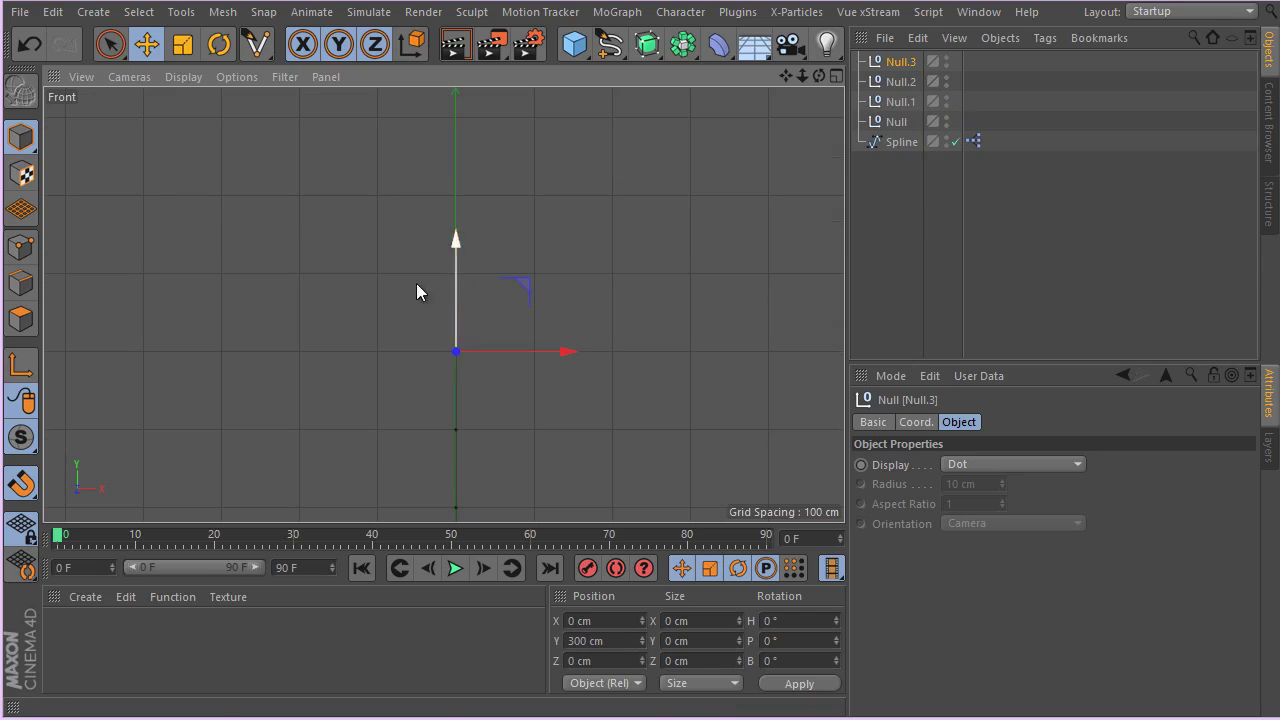
alt+middle_drag(416, 283, 373, 387)
ctrl+drag(456, 327, 473, 255)
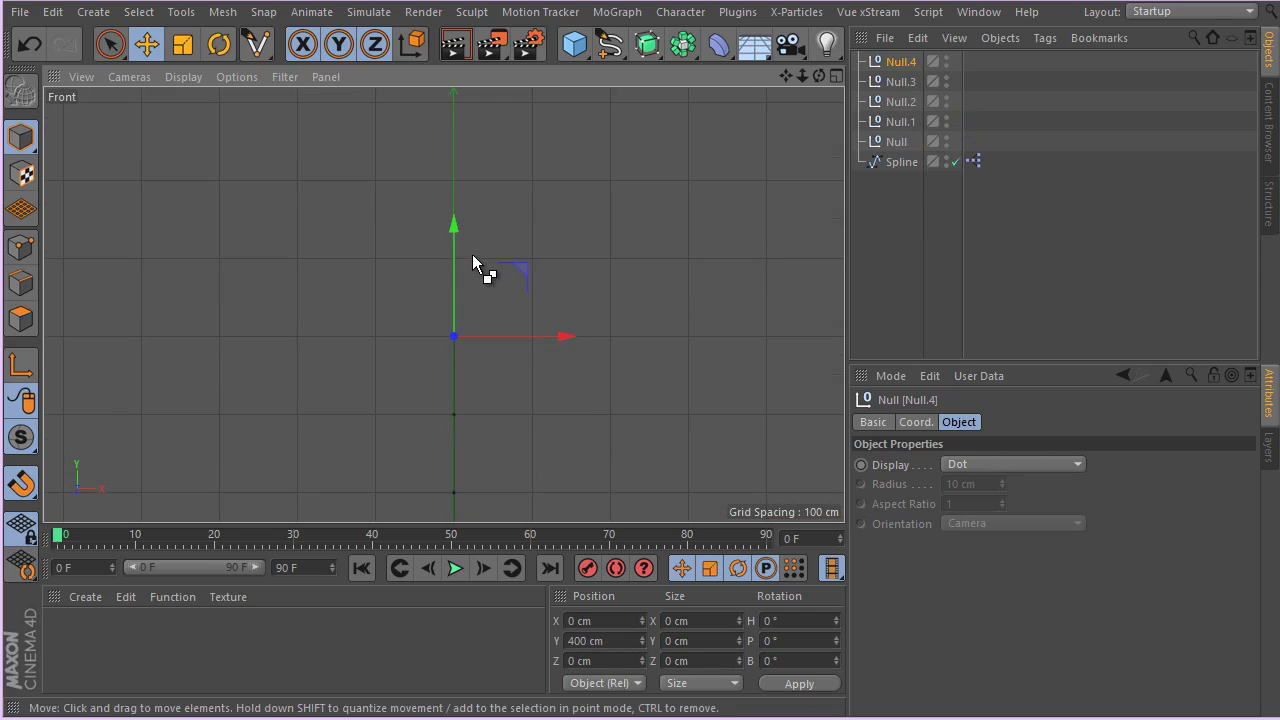
- Reorder the nulls in the Object Manager from Null to Null.4
click(898, 121)
mouse_move(890, 148)
mouse_down()
mouse_move(895, 103)
mouse_move(902, 152)
mouse_up()
drag(895, 83, 891, 152)
mouse_move(894, 61)
mouse_down()
mouse_move(889, 157)
mouse_move(900, 62)
mouse_up()
- Display the five nulls as 20 cm spheres in XY orientation and frame them in the Front view
click(915, 422)
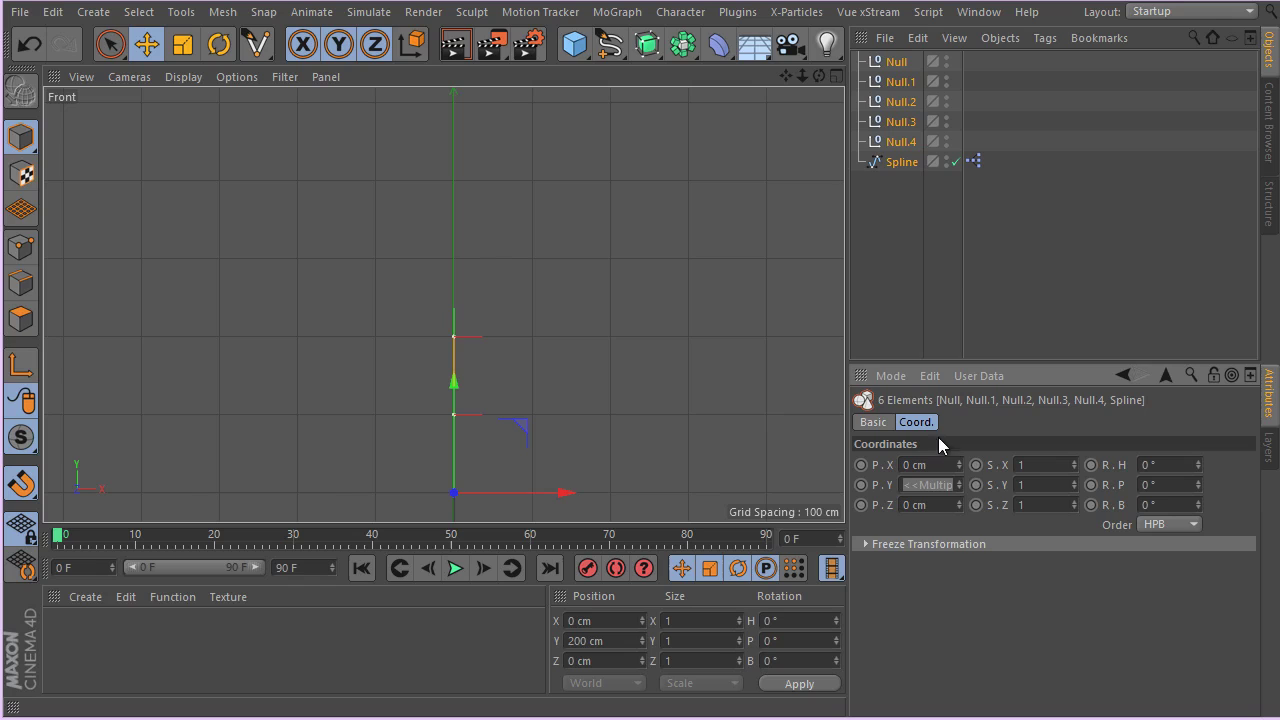
ctrl+click(903, 162)
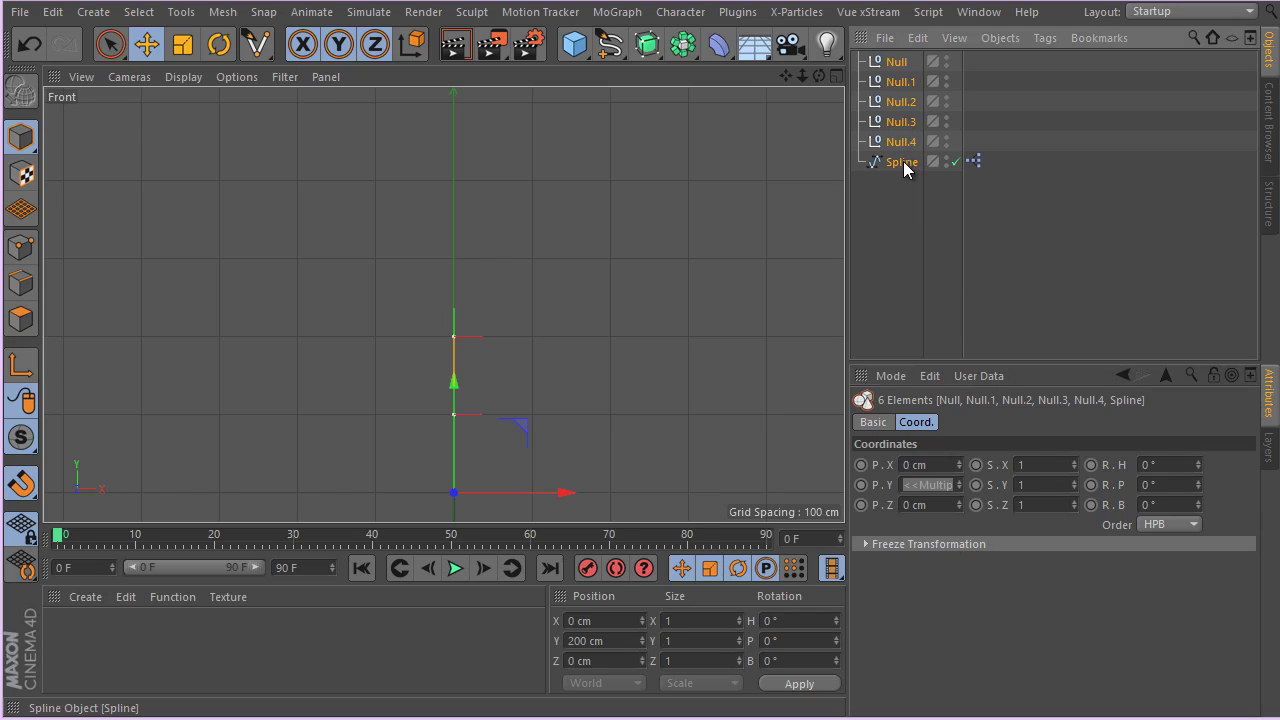
click(953, 422)
click(974, 464)
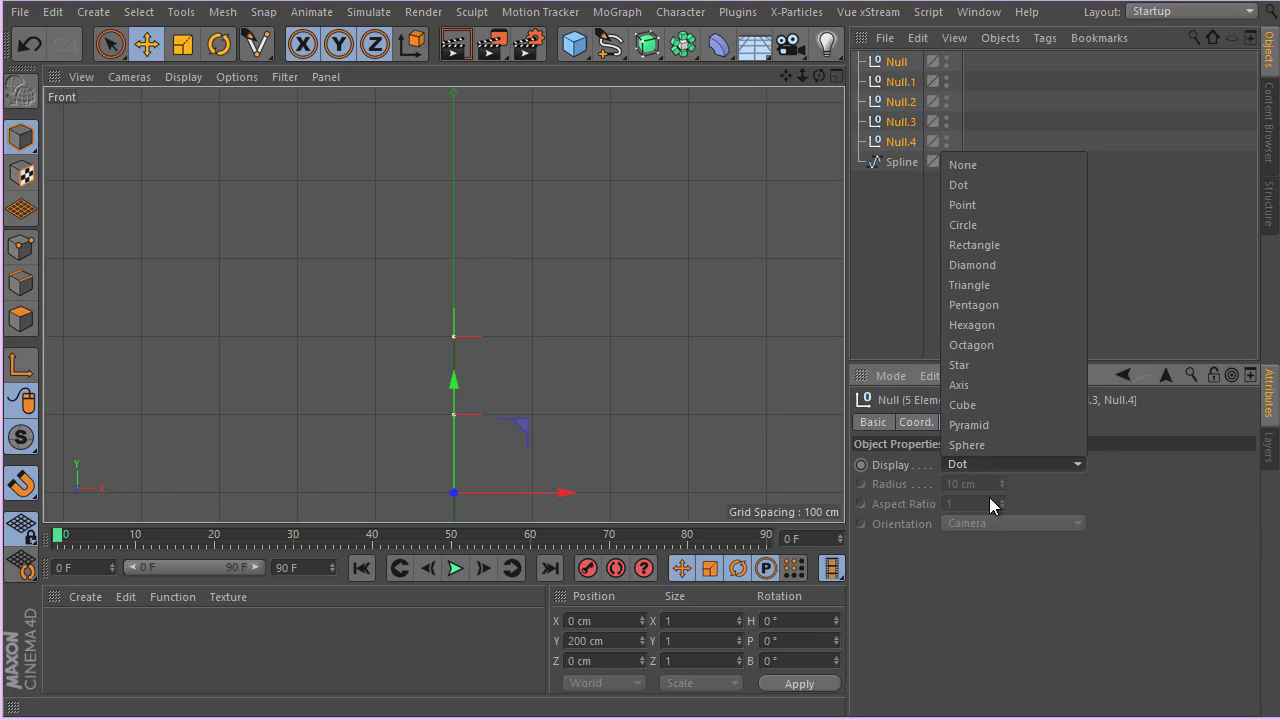
click(1002, 438)
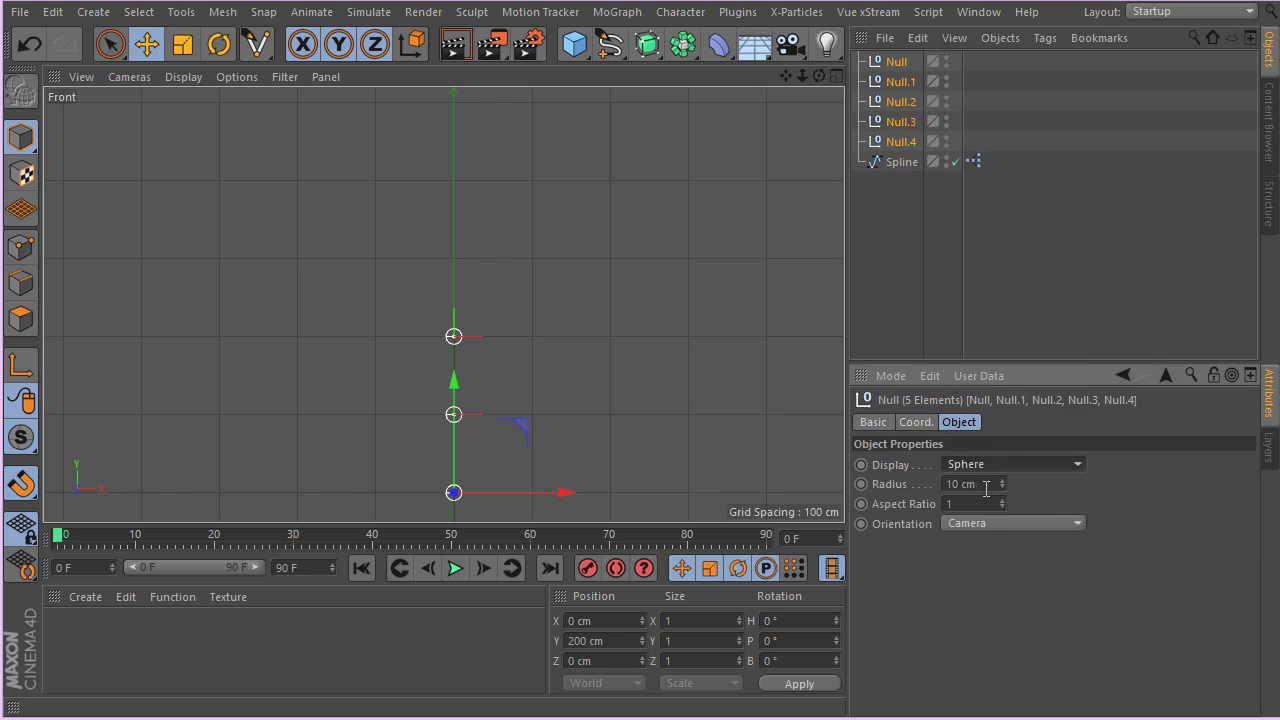
click(978, 484)
text(20)
key(Return)
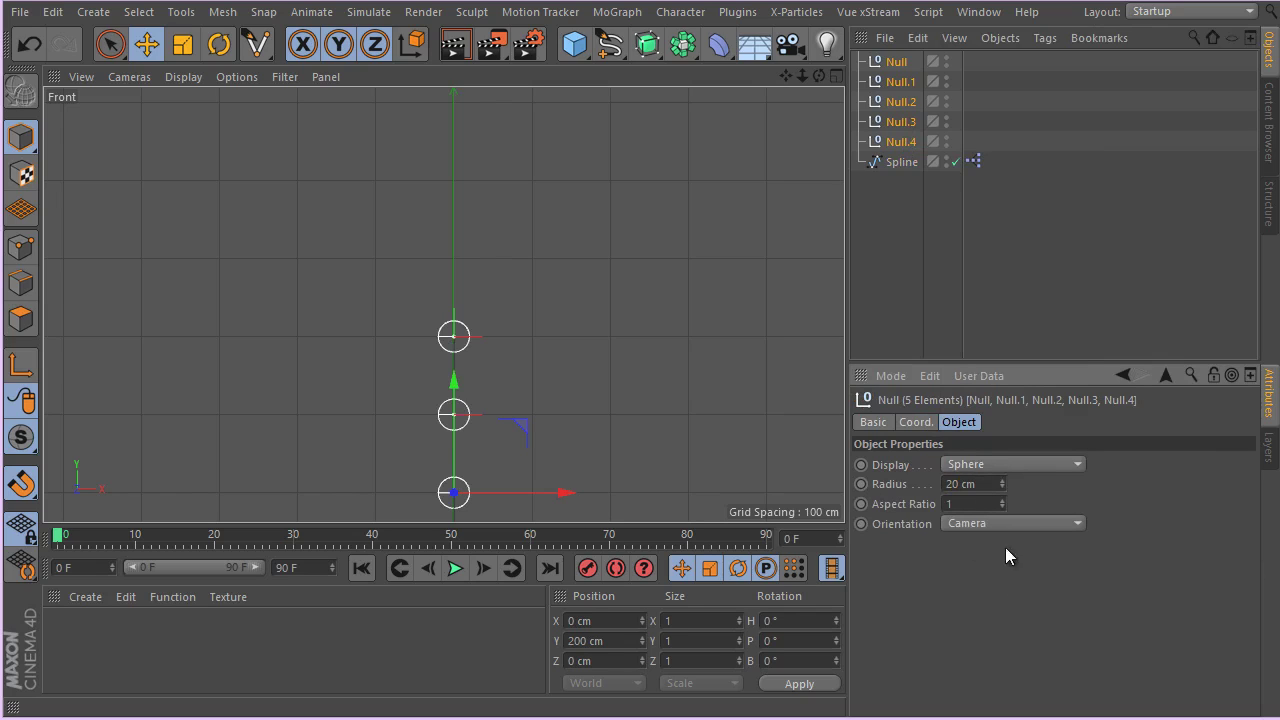
click(1007, 524)
click(1013, 552)
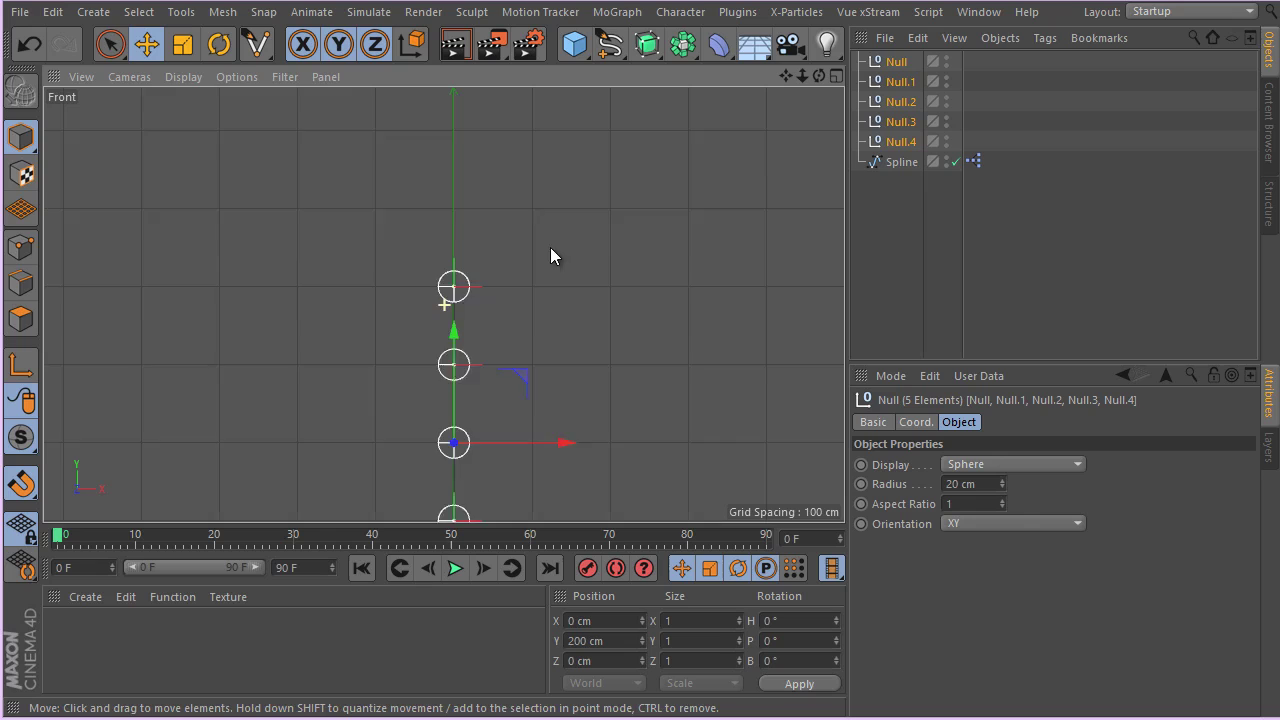
alt+middle_drag(556, 257, 646, 153)
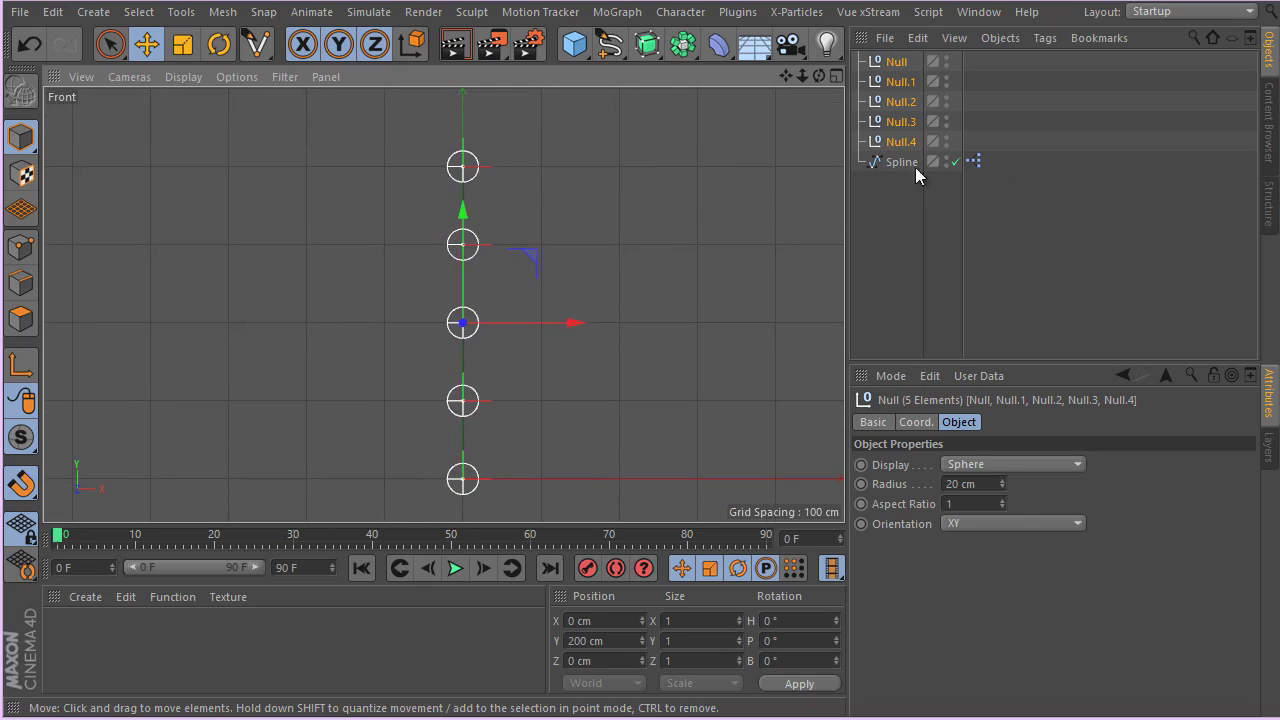
- In the Spline's XPresso expression, add a Spline object node and a Point node
double_click(973, 161)
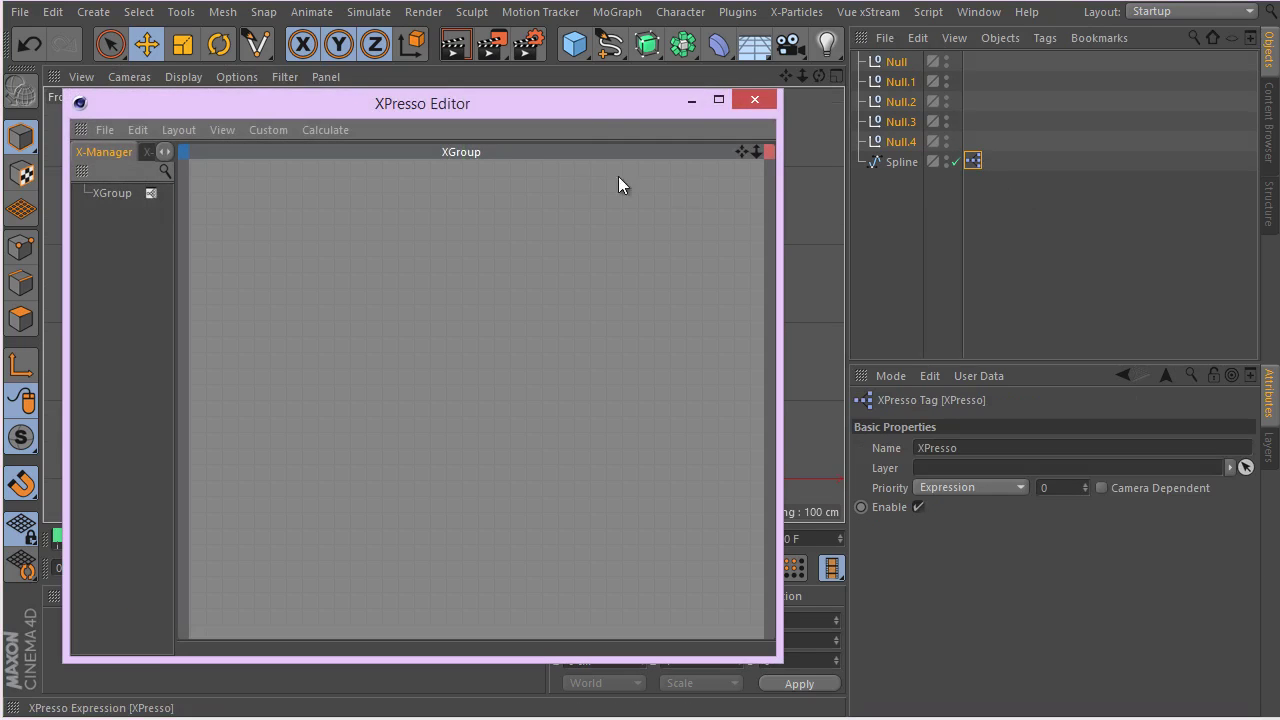
drag(905, 164, 306, 291)
right_click(386, 249)
mouse_move(430, 259)
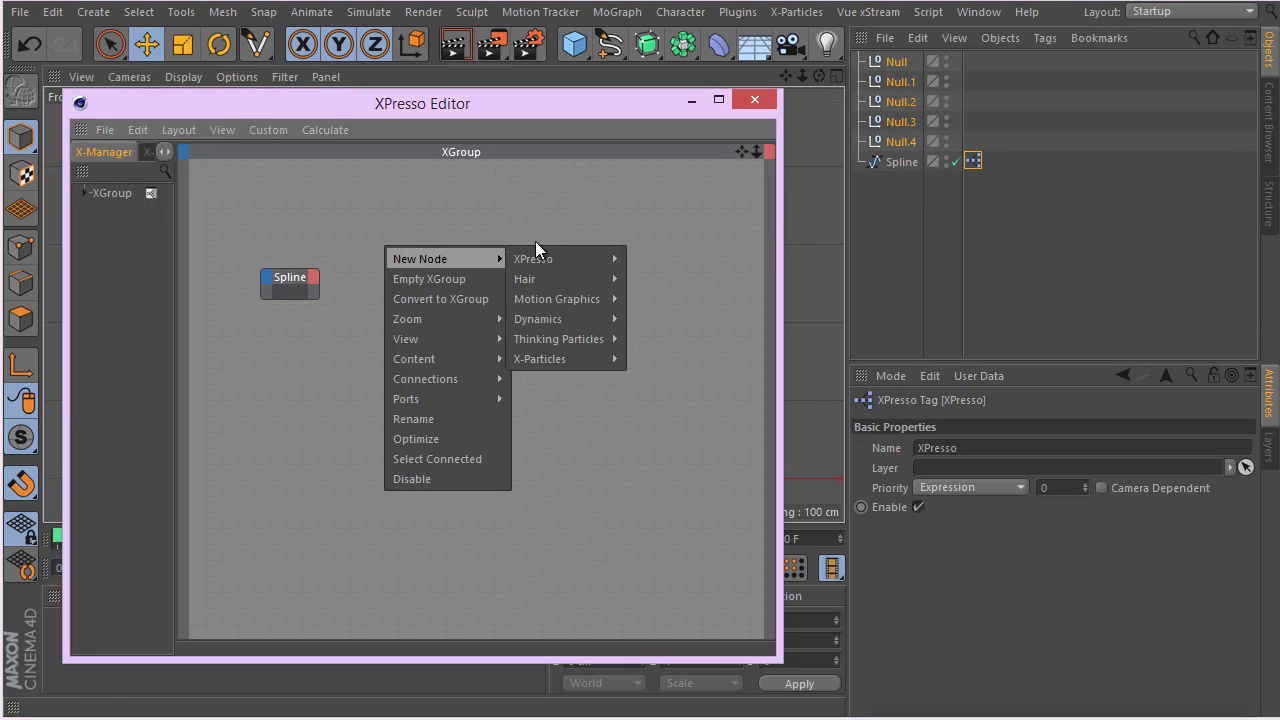
mouse_move(560, 258)
mouse_move(650, 258)
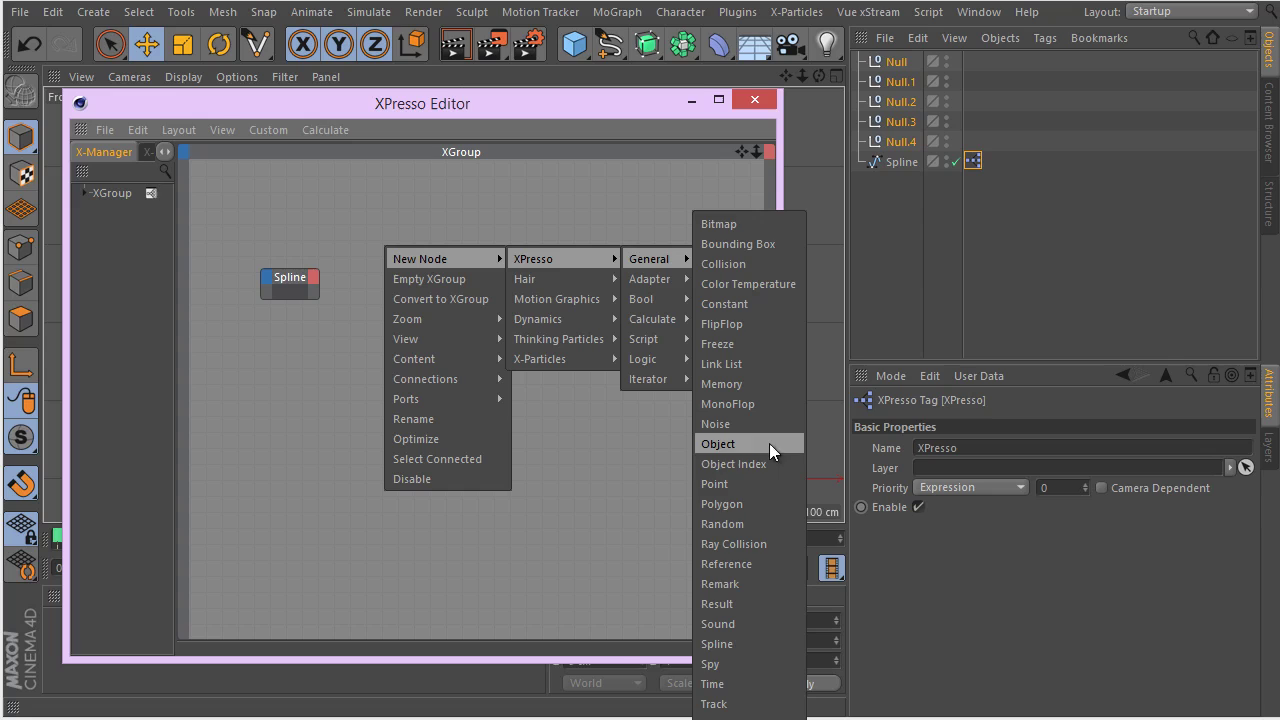
click(766, 482)
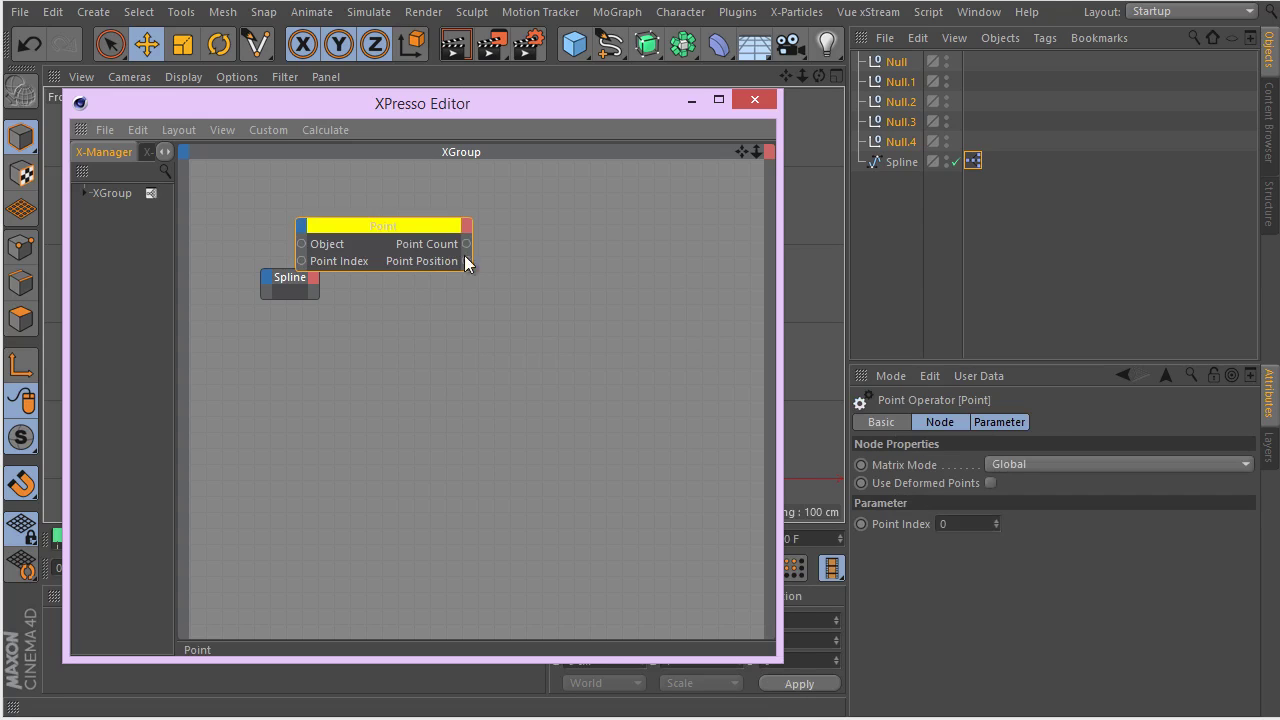
drag(464, 256, 572, 289)
- Wire Spline's Object output into Point's Object input and add a Point Position input
click(313, 277)
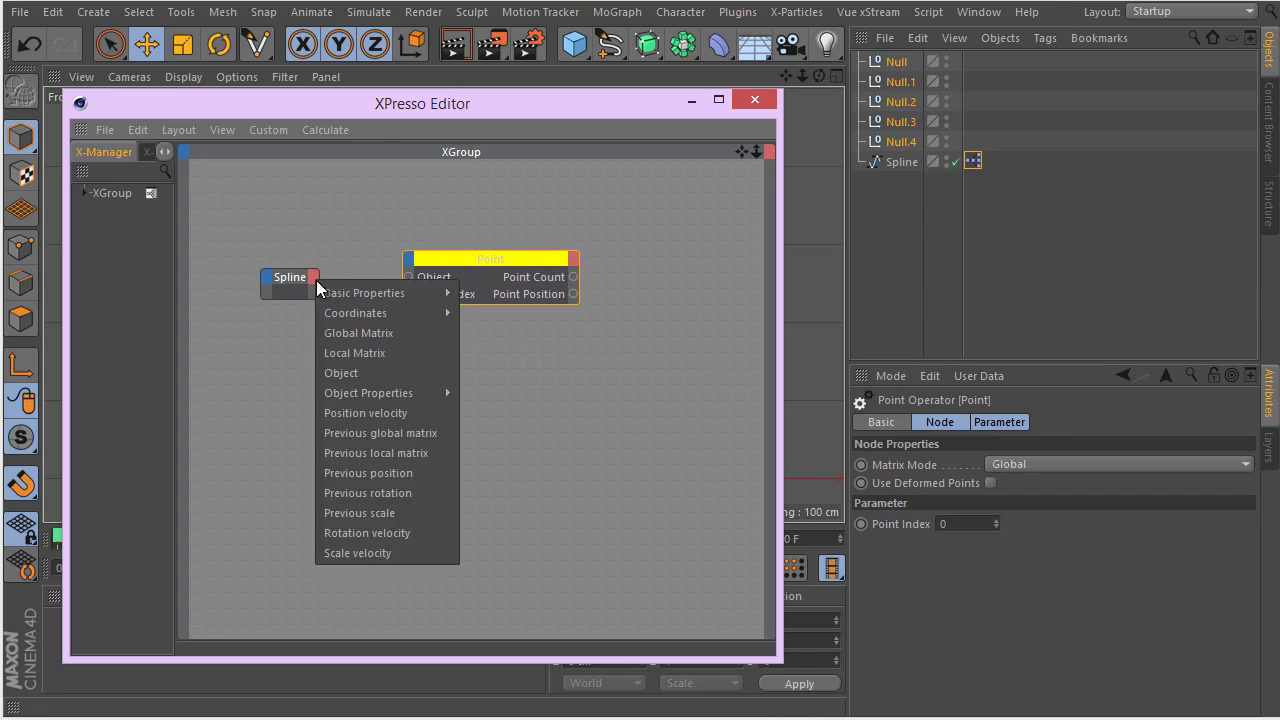
click(382, 372)
drag(409, 276, 244, 257)
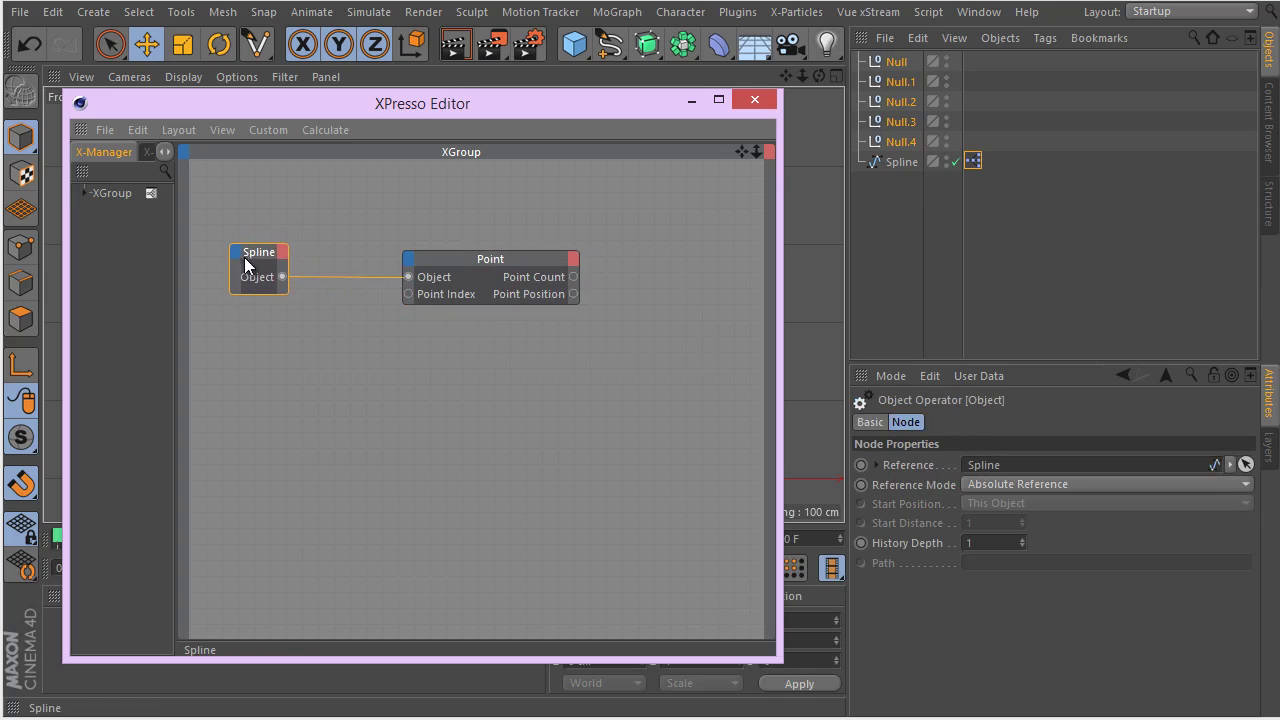
click(409, 264)
click(471, 311)
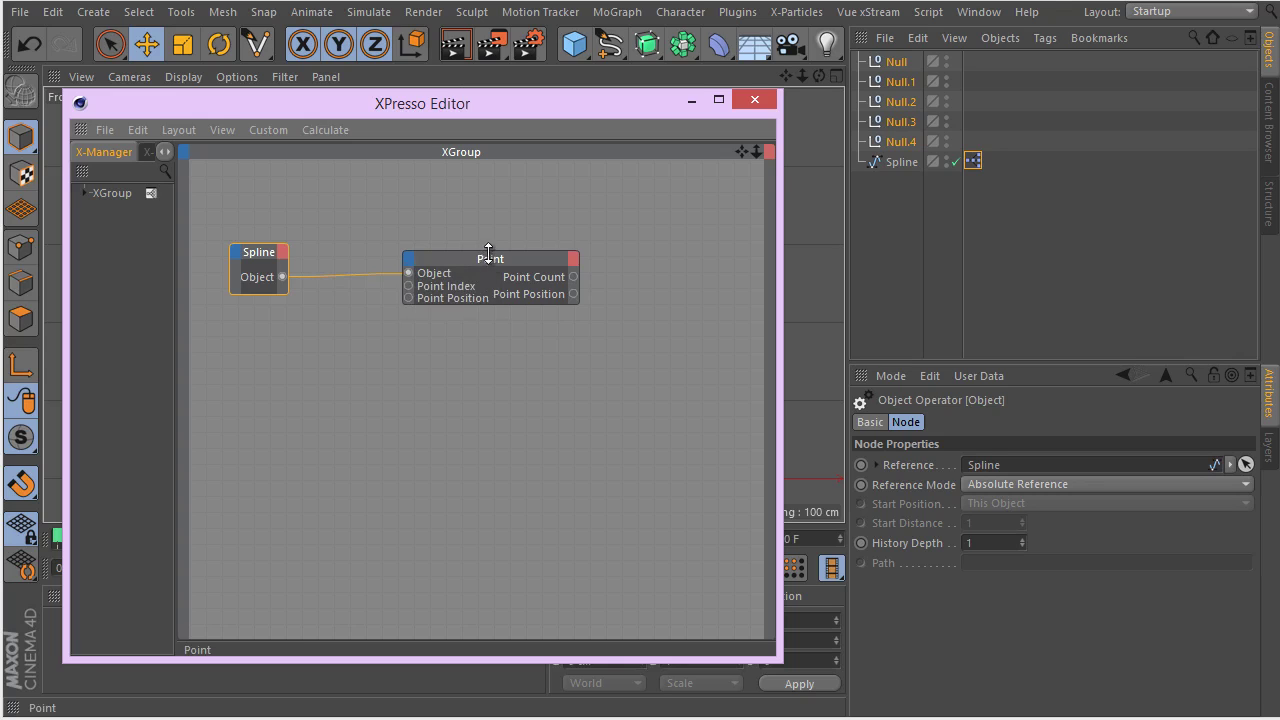
drag(488, 250, 495, 234)
- Add an ObjectList iterator node whose Iteration List holds the five nulls
right_click(388, 403)
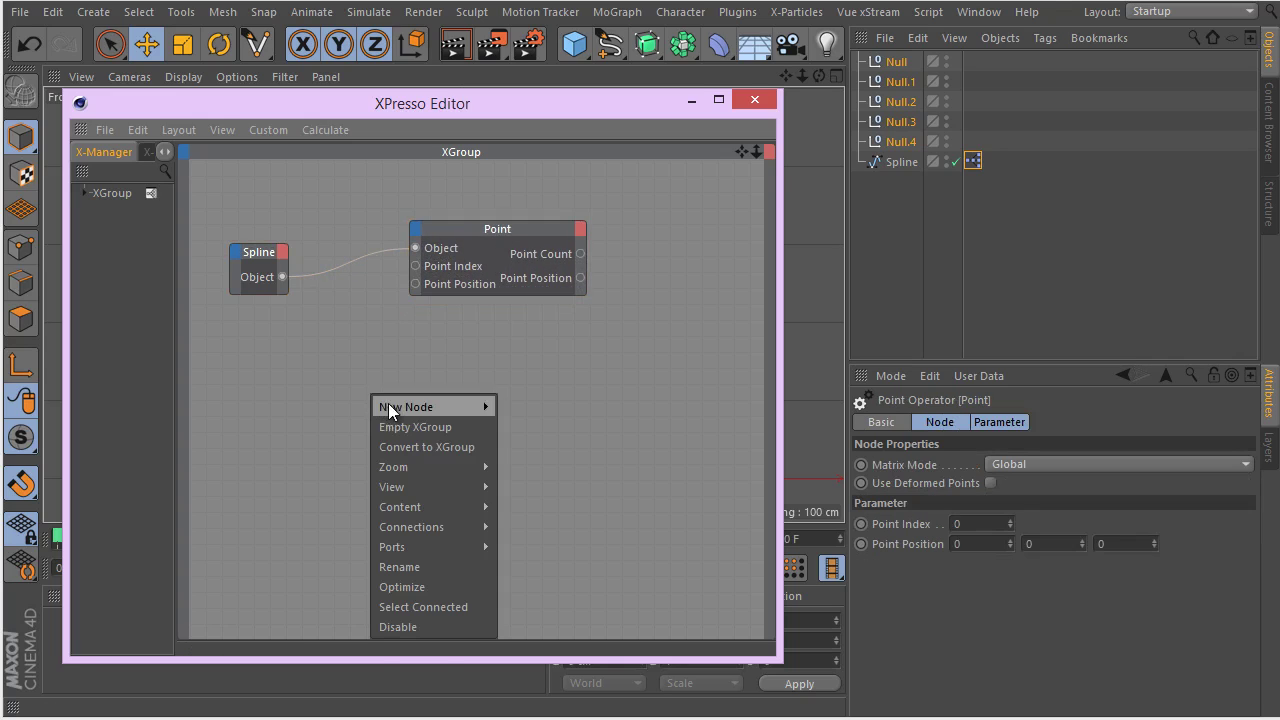
mouse_move(390, 406)
mouse_move(550, 406)
mouse_move(640, 527)
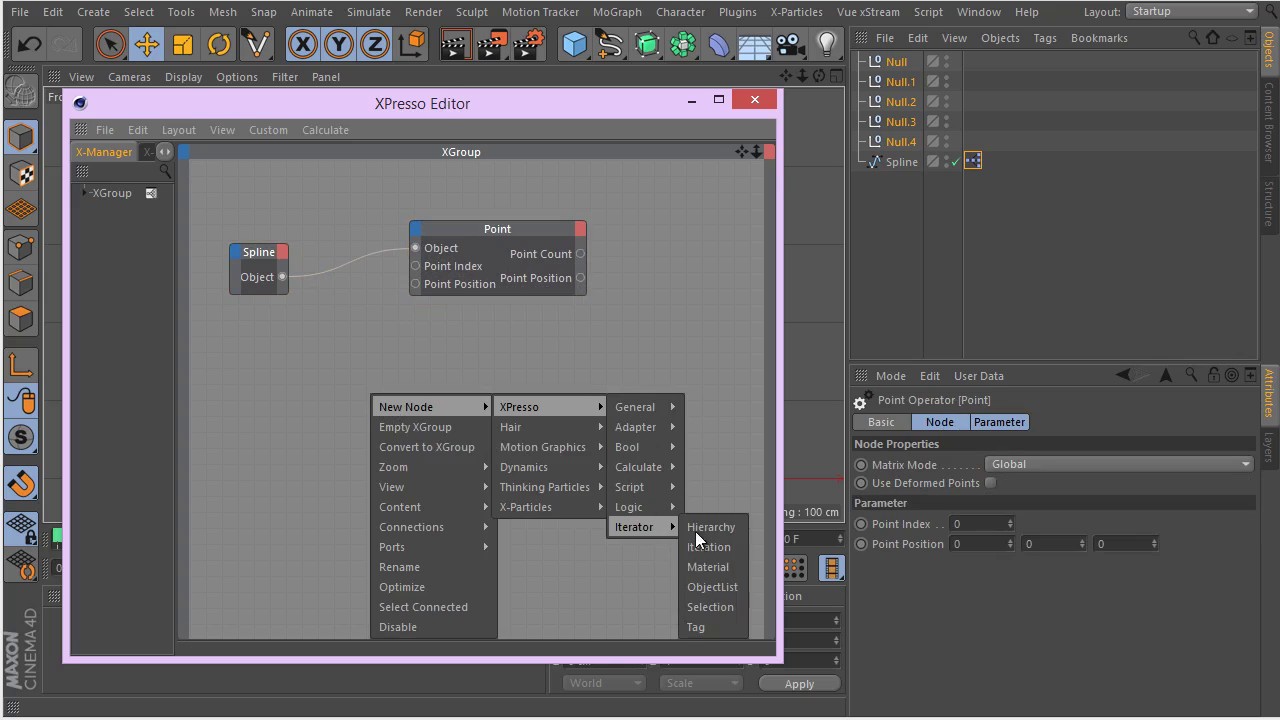
click(730, 588)
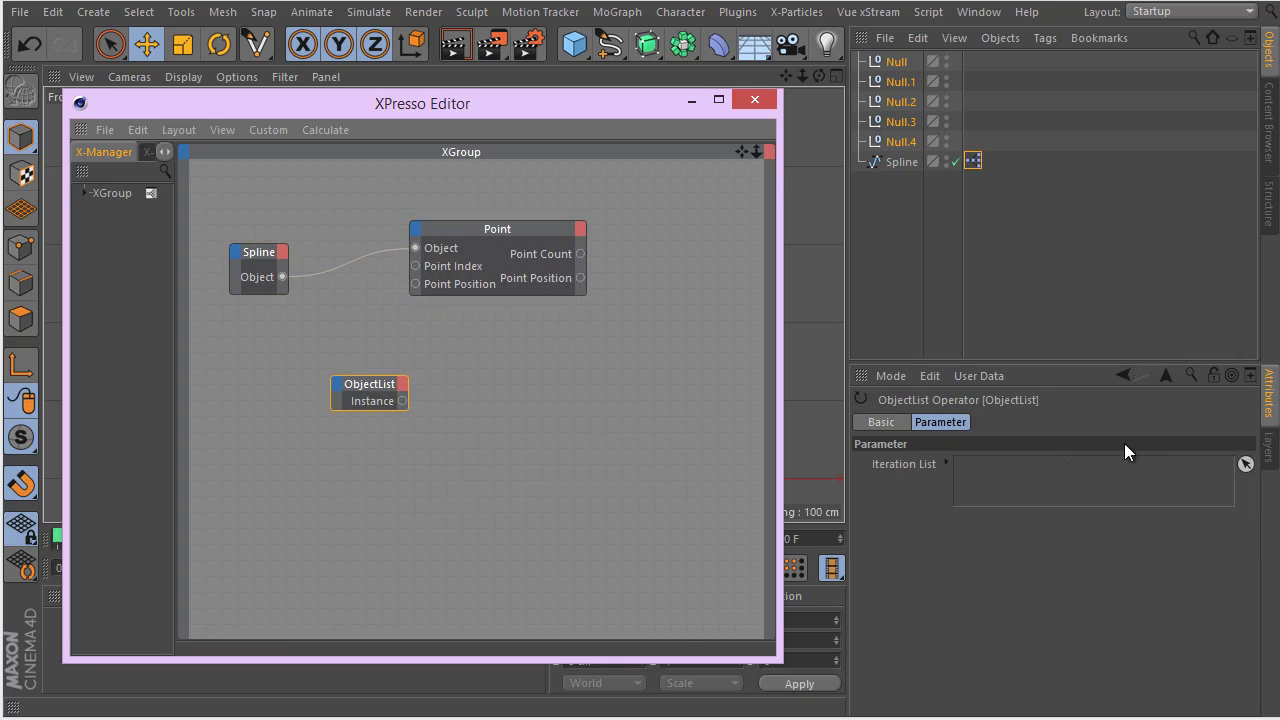
click(1210, 376)
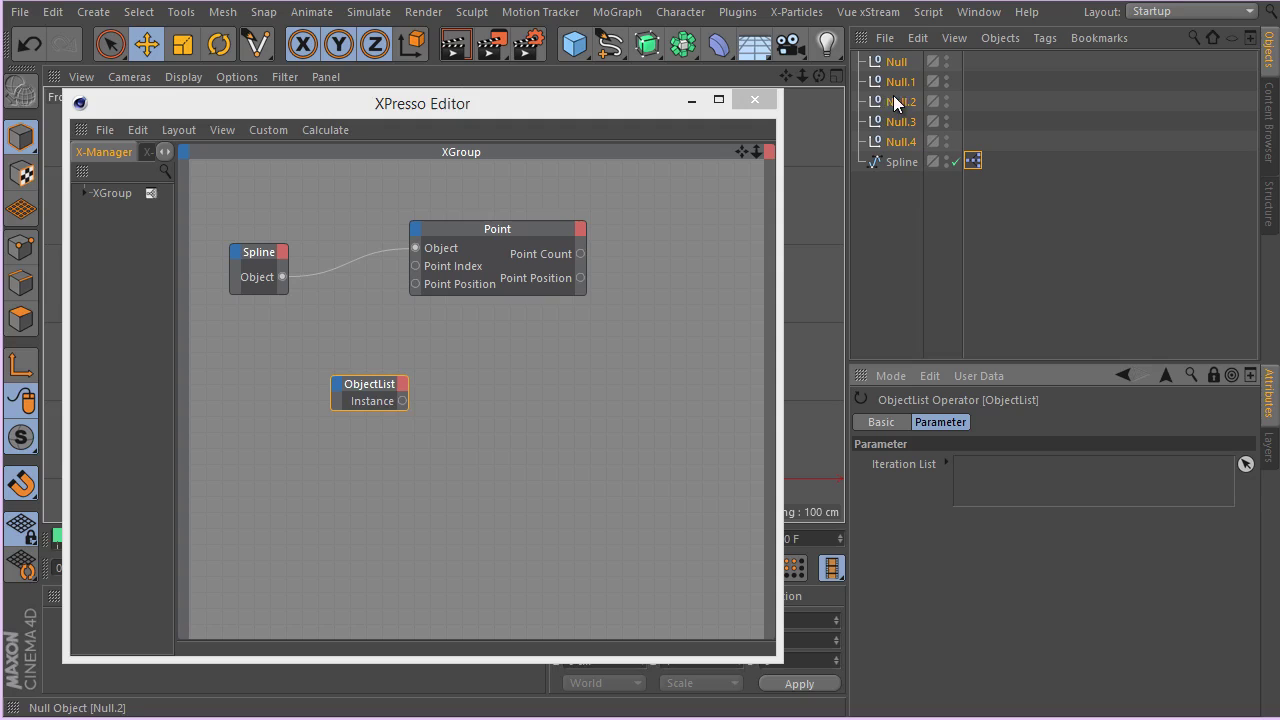
drag(900, 81, 1052, 463)
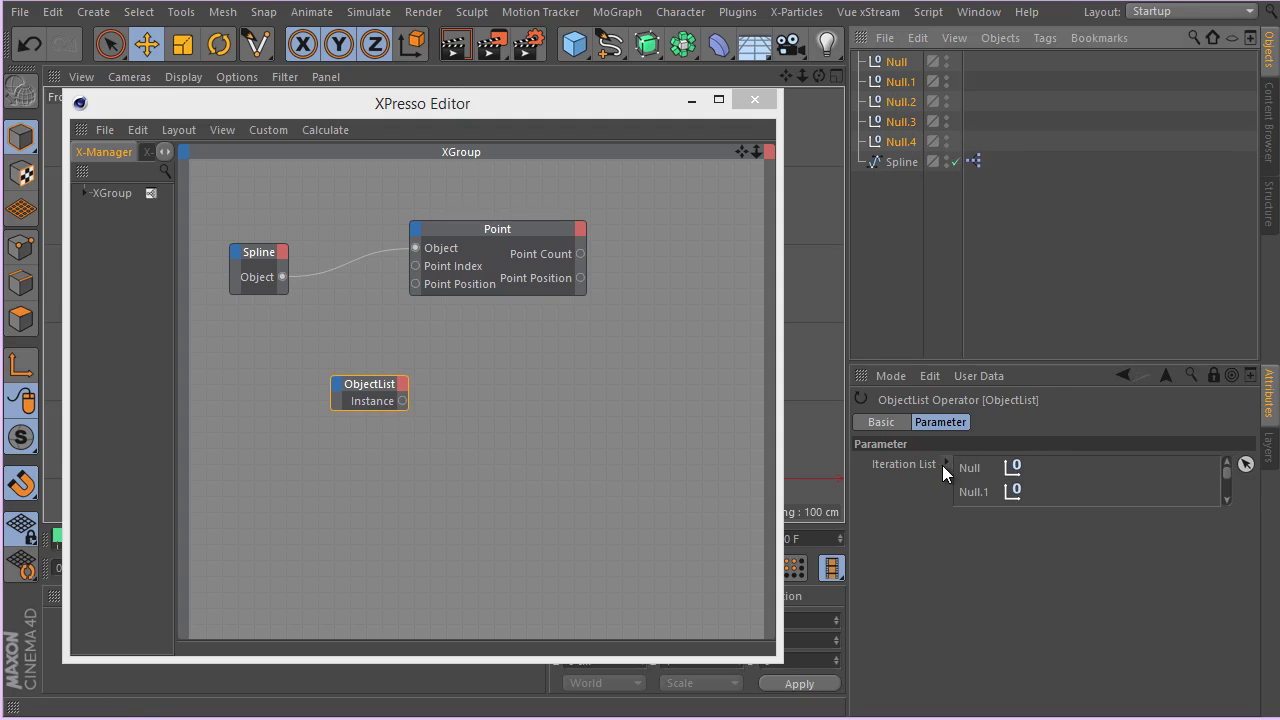
drag(339, 398, 290, 400)
- Add an Object Index node and connect ObjectList's Instance to its Instance input
right_click(438, 402)
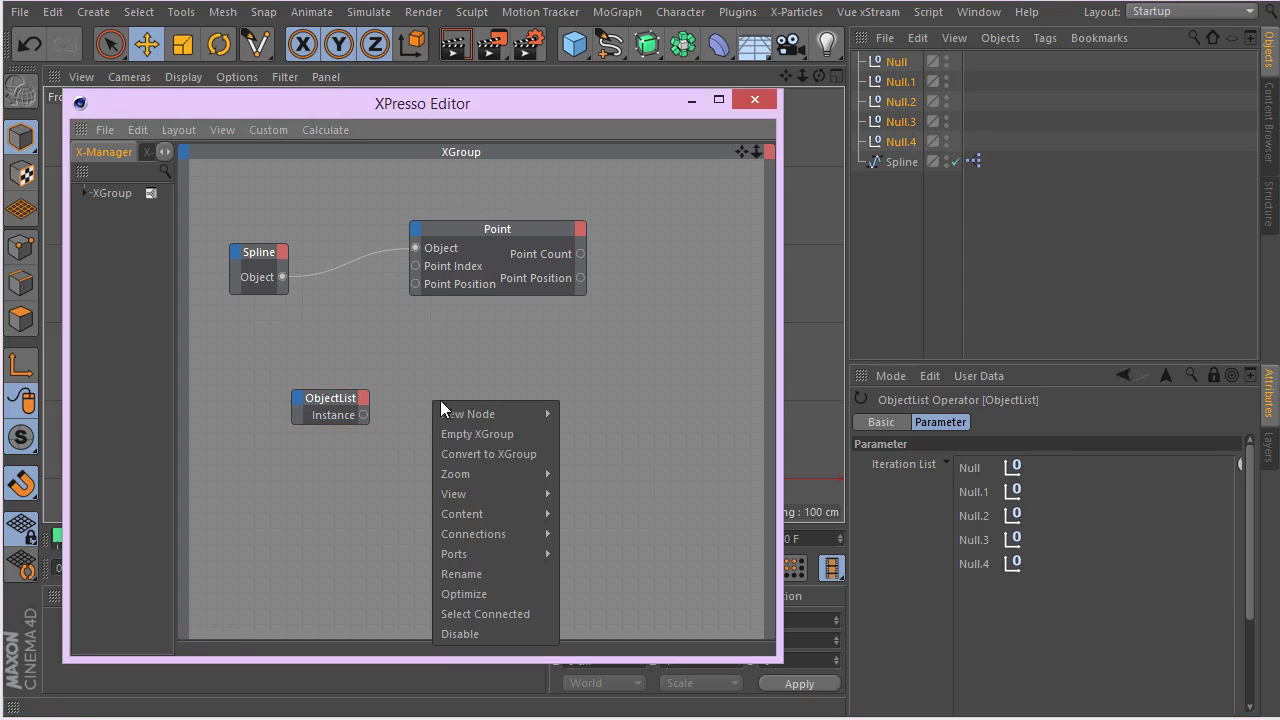
mouse_move(500, 413)
mouse_move(575, 413)
mouse_move(700, 413)
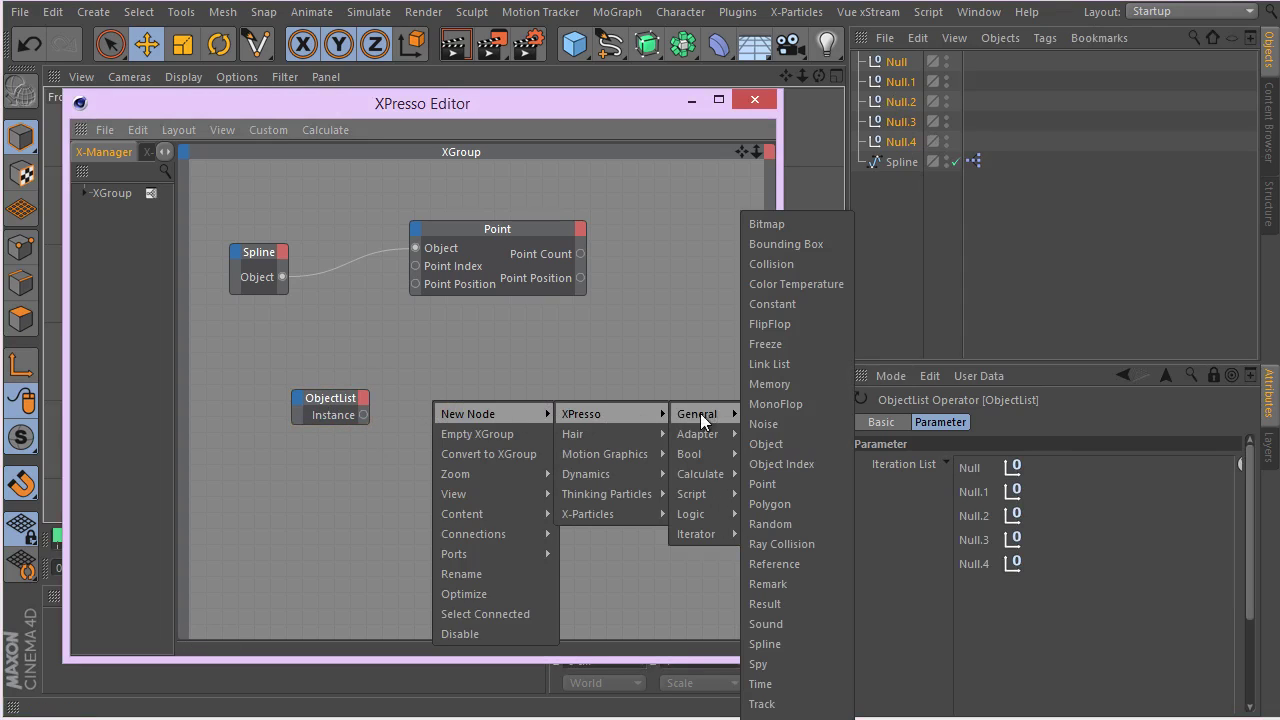
click(801, 468)
drag(464, 383, 574, 381)
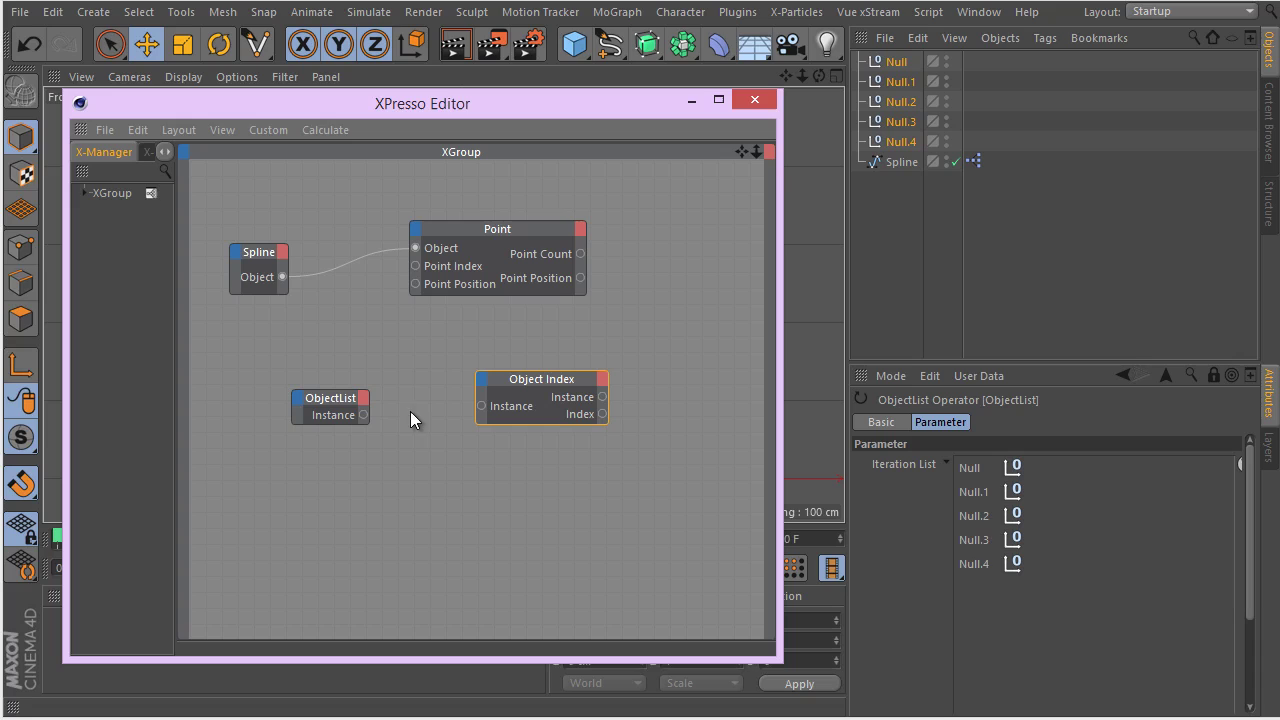
drag(365, 415, 482, 406)
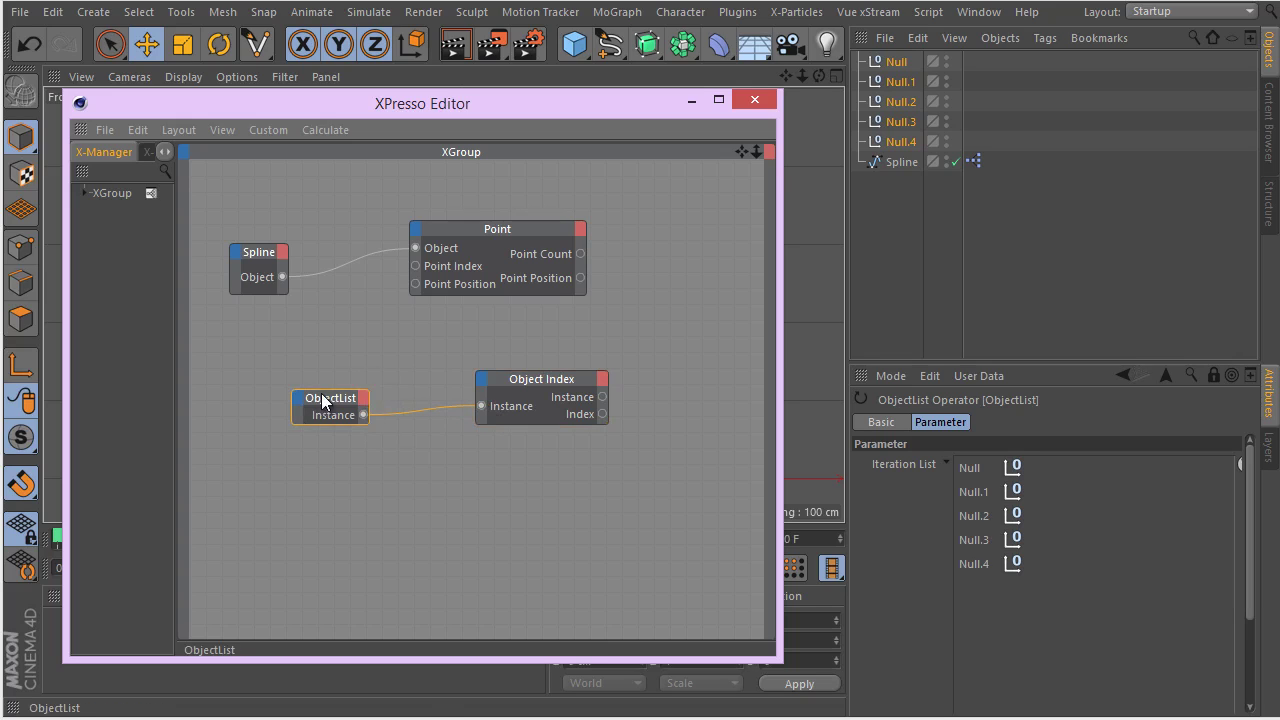
drag(358, 400, 294, 420)
drag(536, 385, 428, 407)
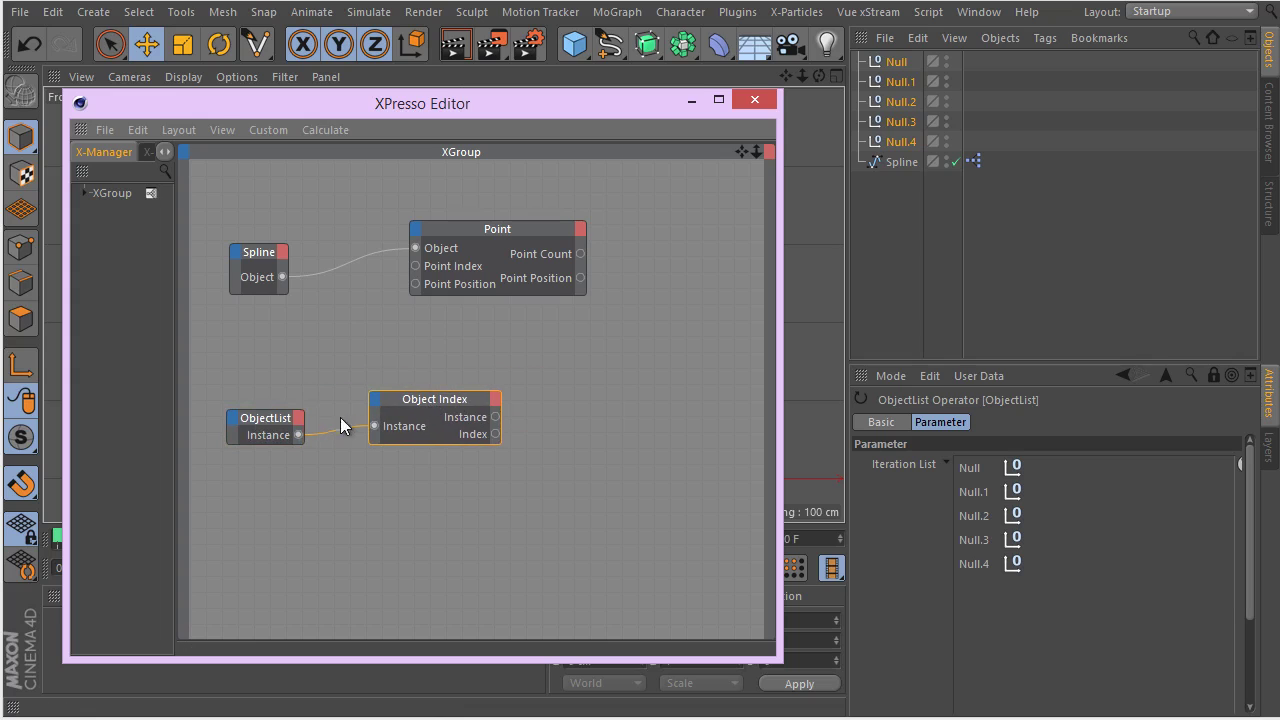
drag(266, 431, 250, 427)
- Add a new object node with an Object input fed by Object Index's Instance
right_click(518, 361)
mouse_move(591, 370)
mouse_move(716, 368)
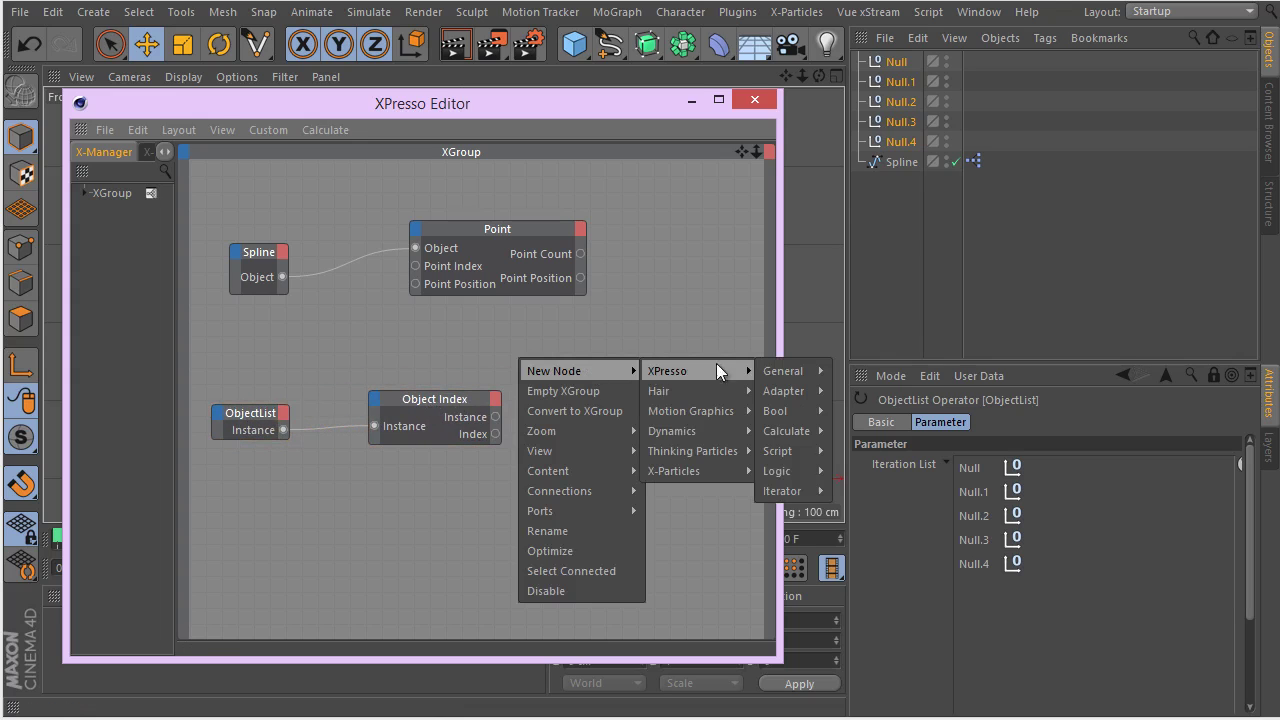
mouse_move(795, 372)
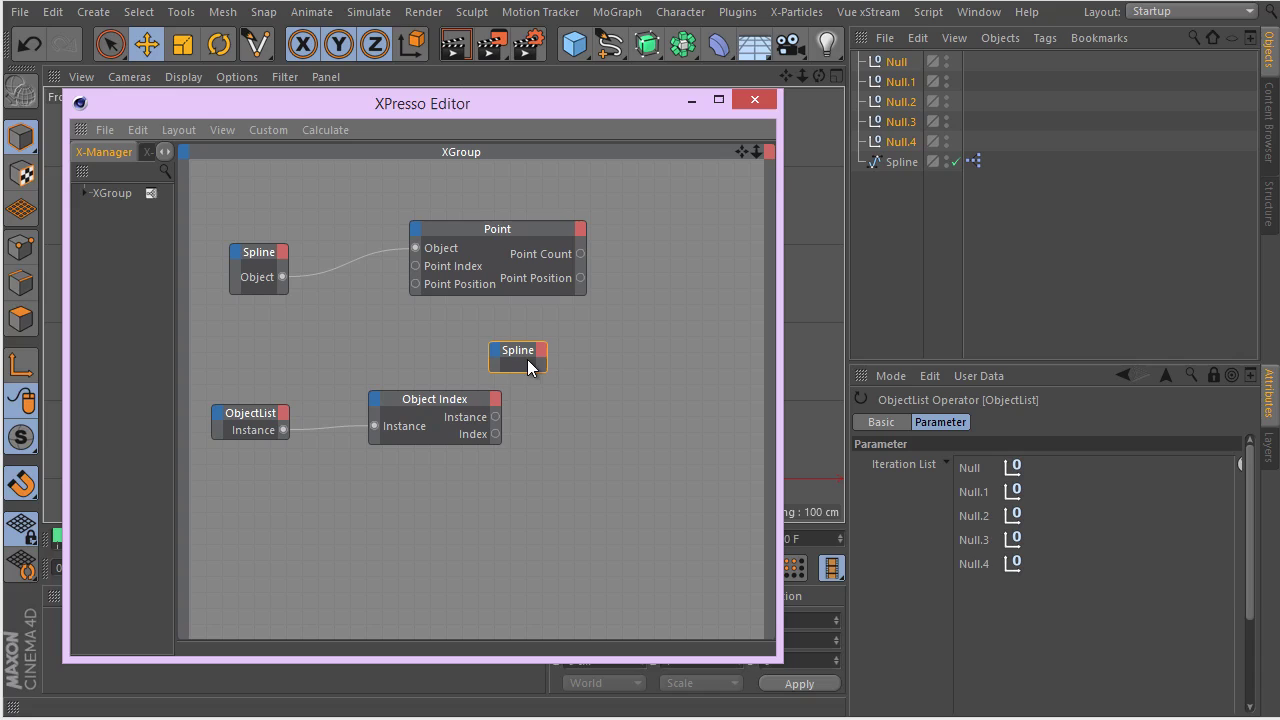
drag(548, 362, 643, 401)
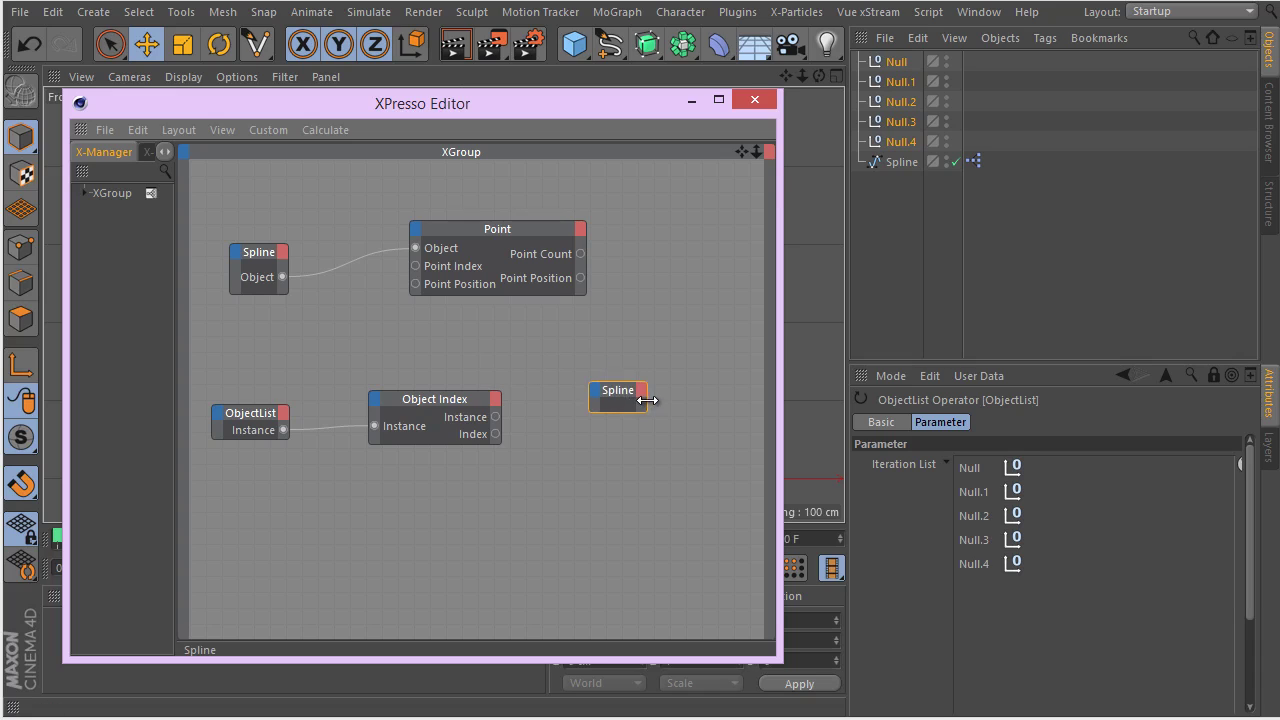
click(595, 391)
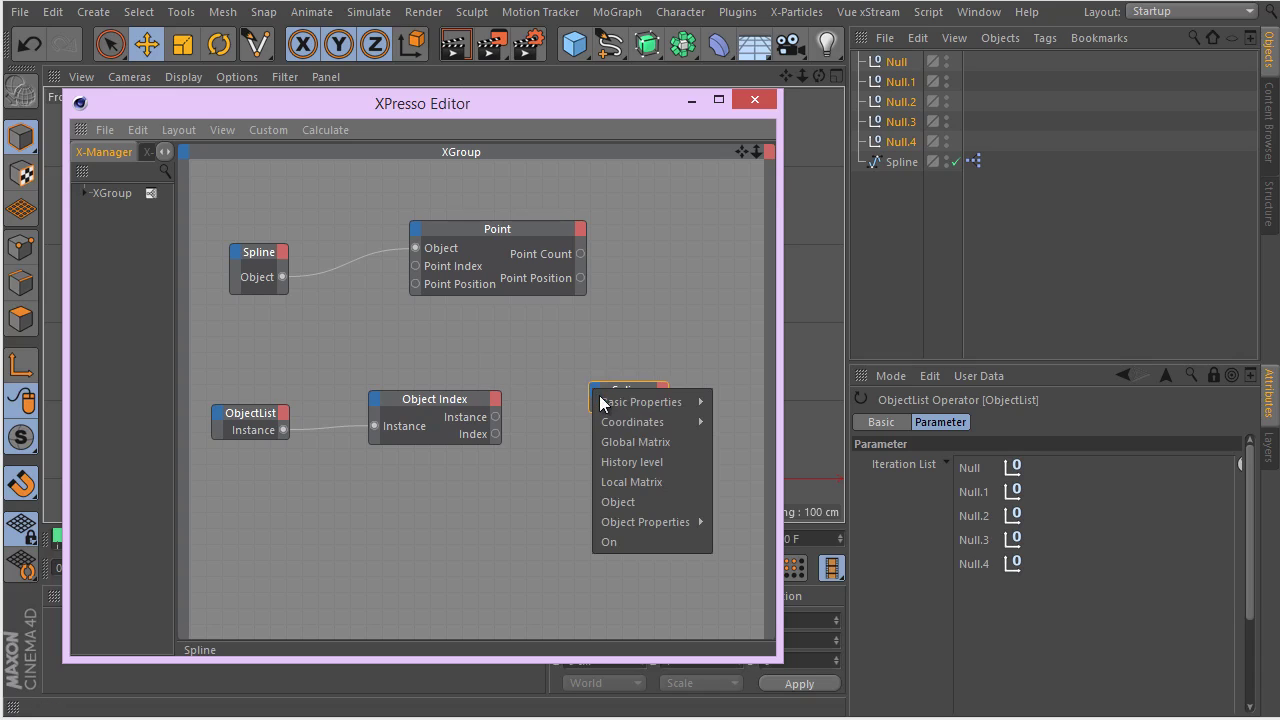
click(624, 500)
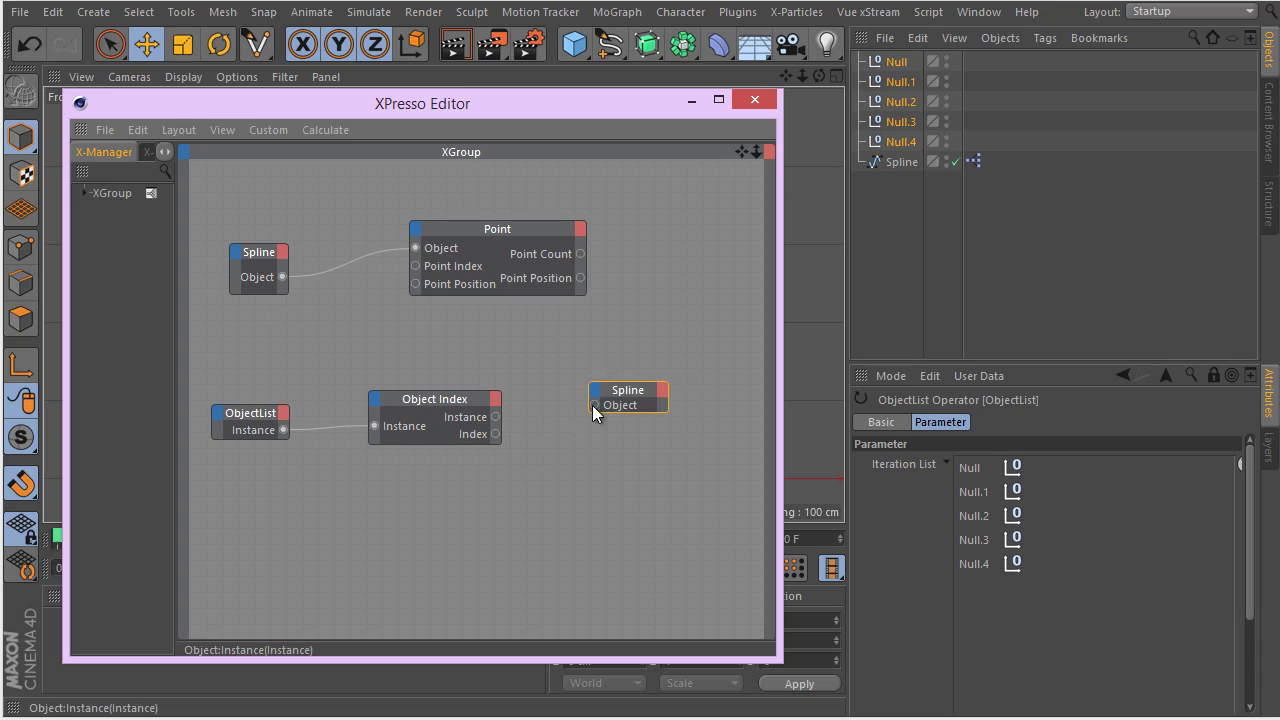
drag(499, 421, 497, 417)
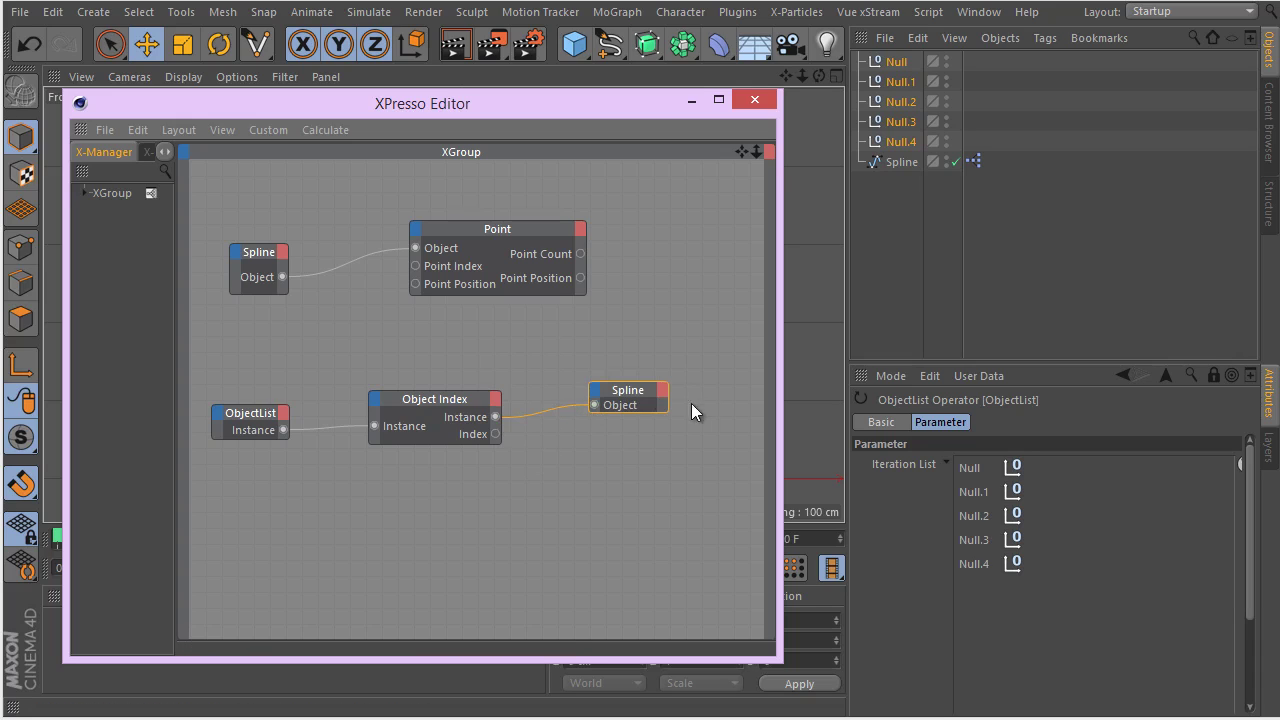
- Give the new object node a Position output and enlarge it to show all ports
click(661, 392)
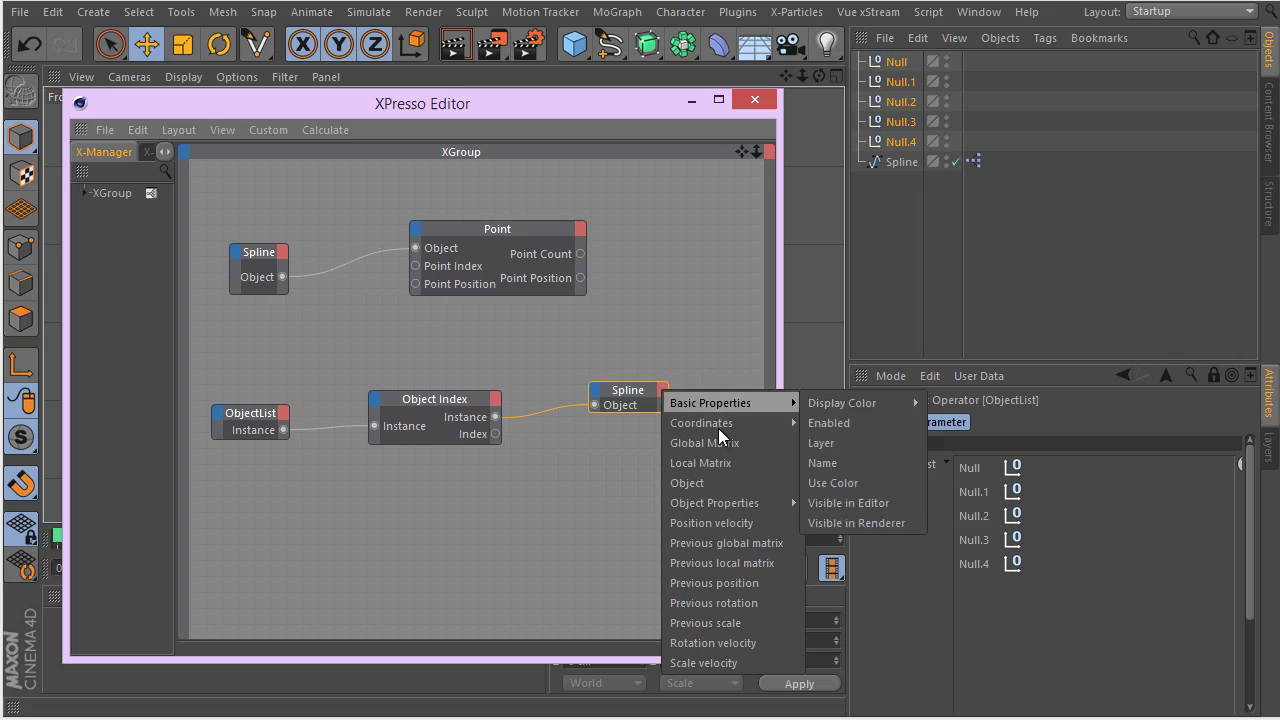
mouse_move(790, 424)
mouse_move(883, 443)
mouse_move(899, 483)
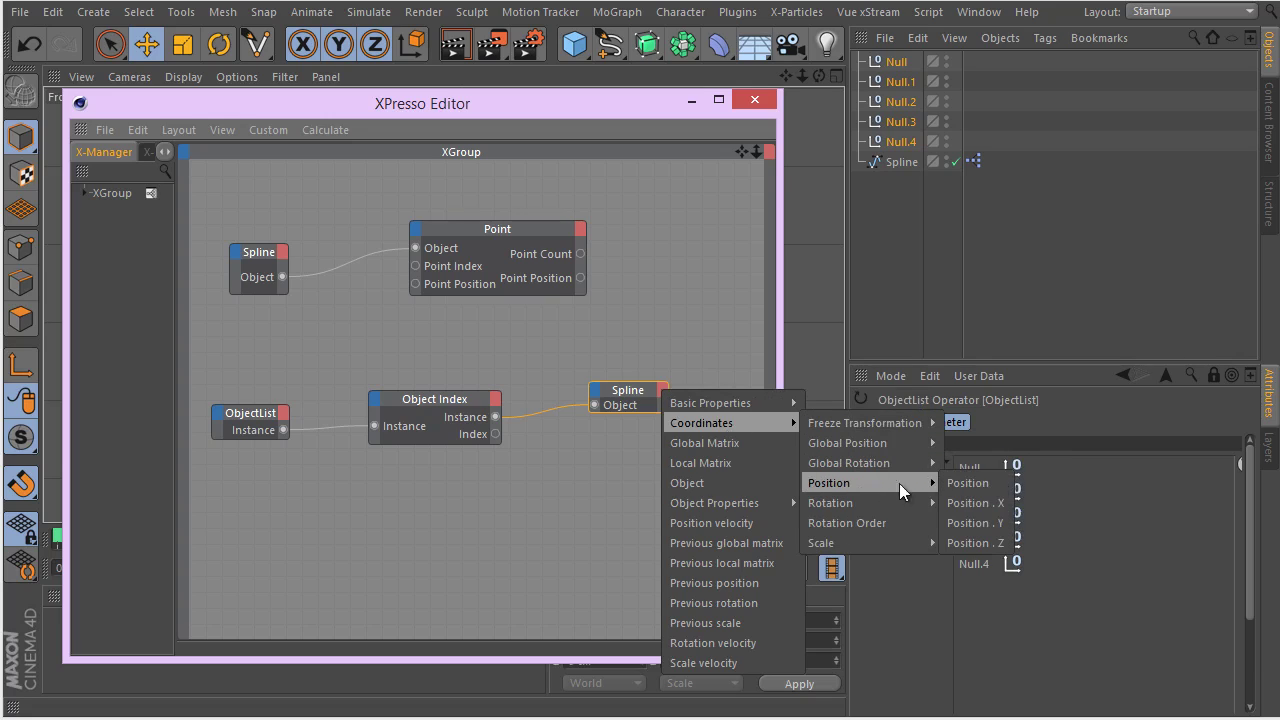
key(Escape)
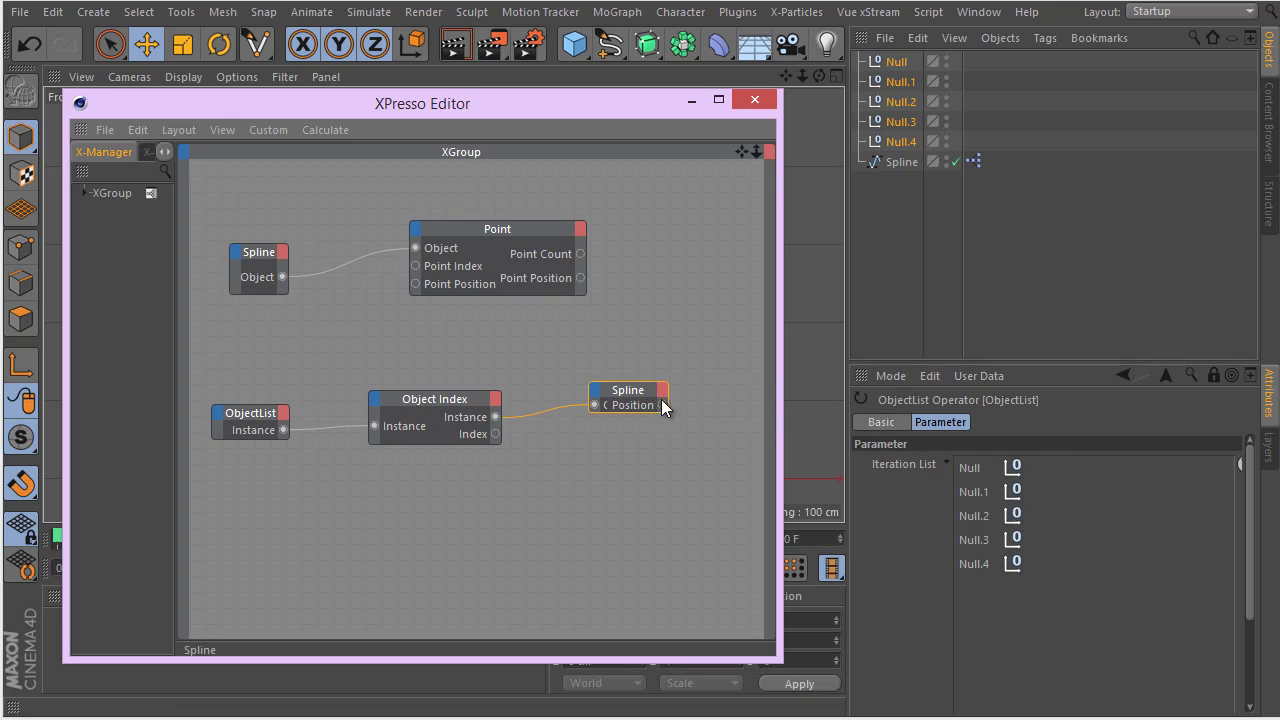
click(670, 402)
drag(669, 408, 730, 429)
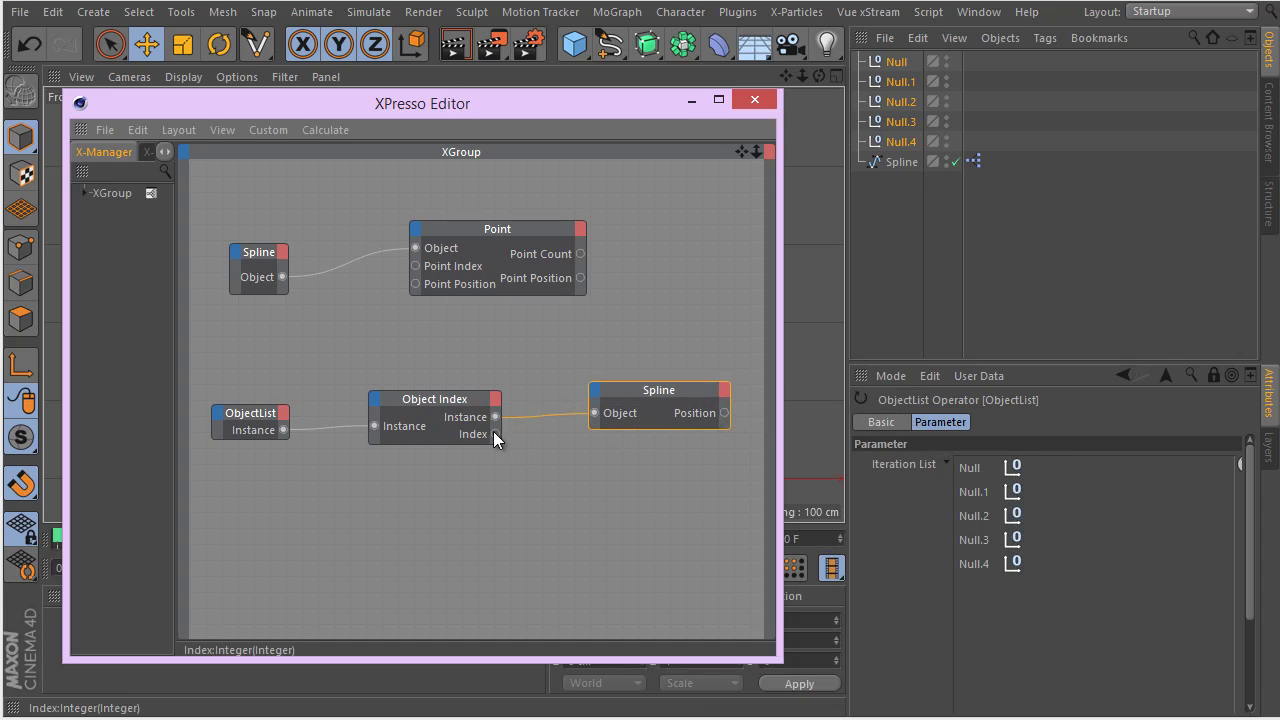
- Connect Object Index's Index to Point Index and the node's Position to Point Position
drag(494, 433, 414, 317)
drag(413, 264, 413, 264)
drag(422, 400, 383, 400)
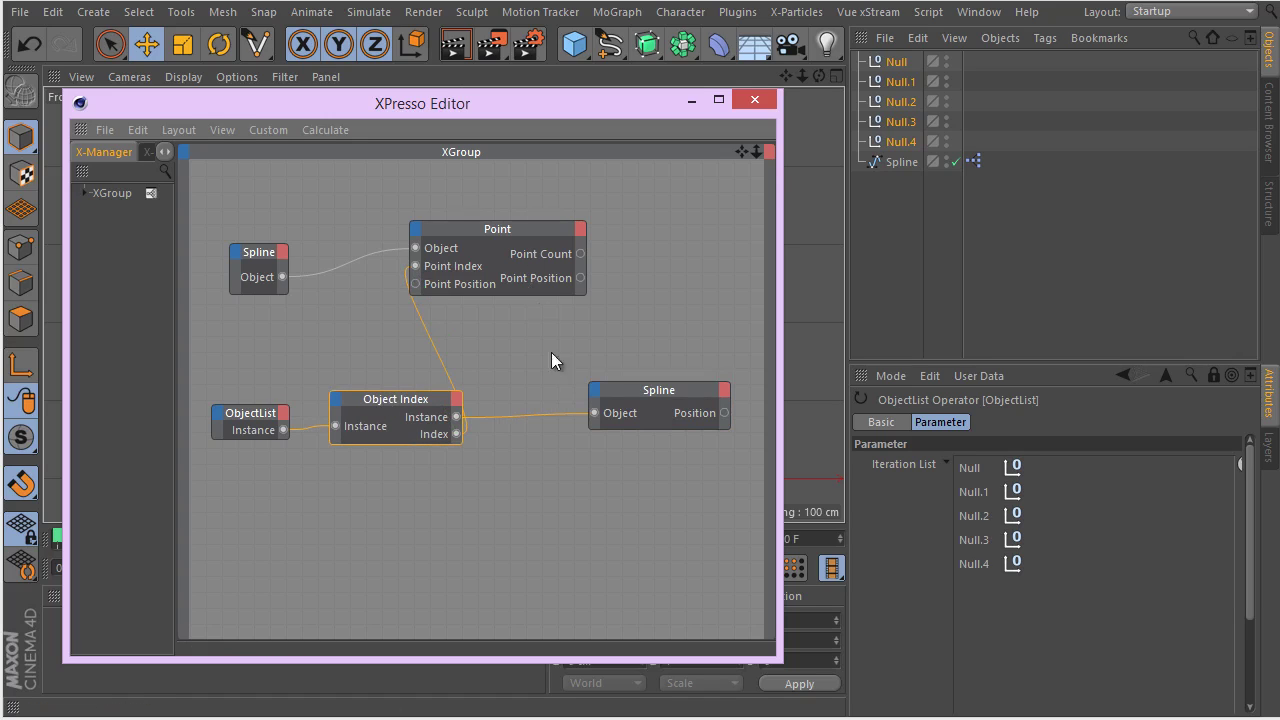
drag(724, 412, 415, 284)
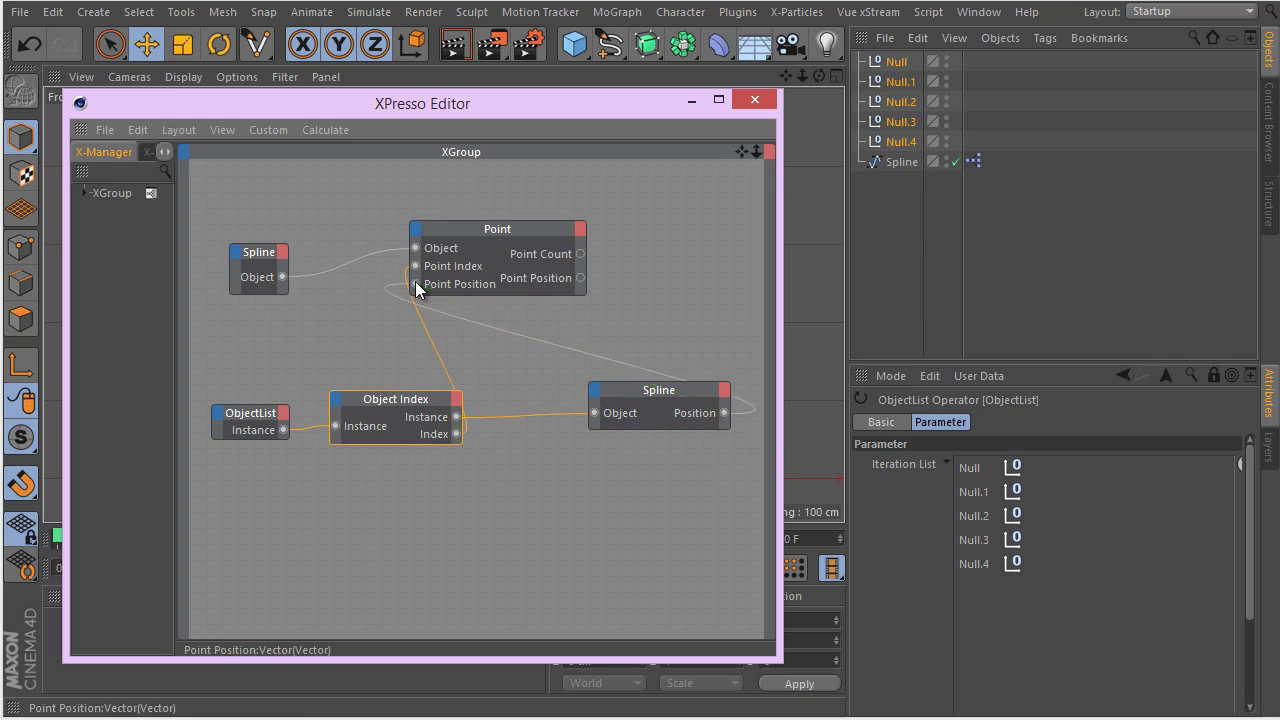
- Close the XPresso editor, test by sliding Null.2 sideways, then undo
click(755, 99)
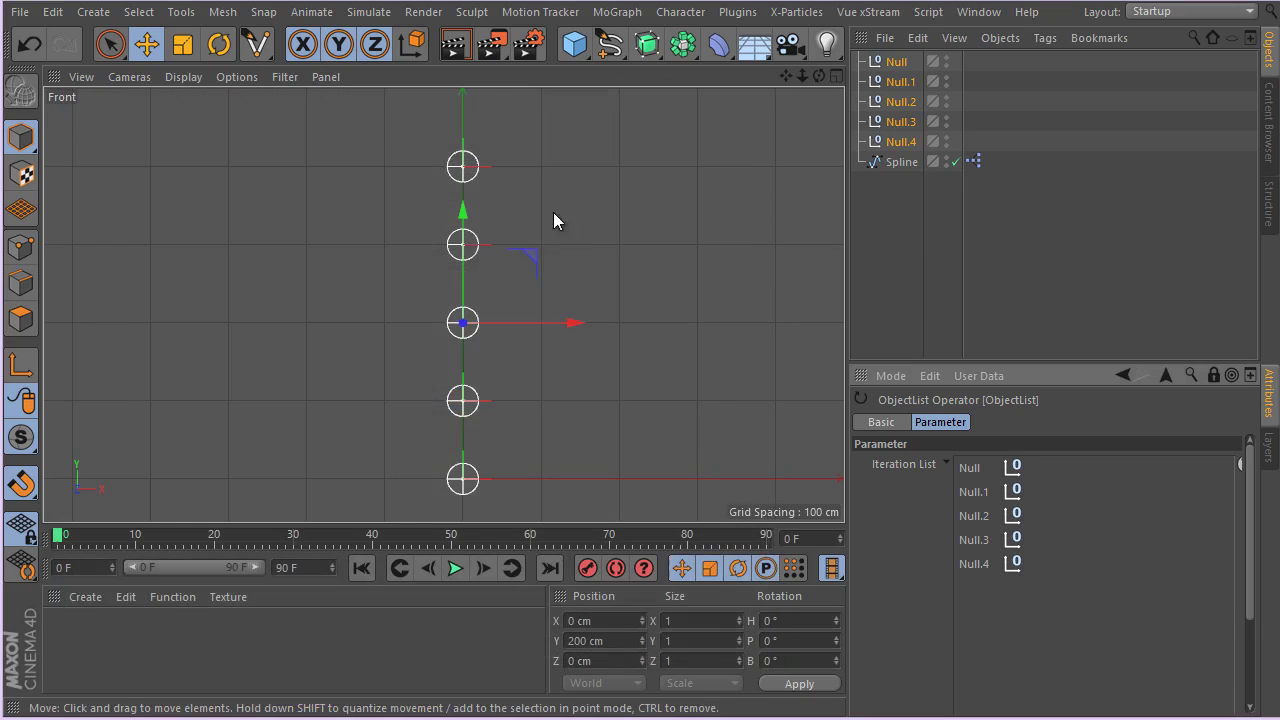
click(900, 101)
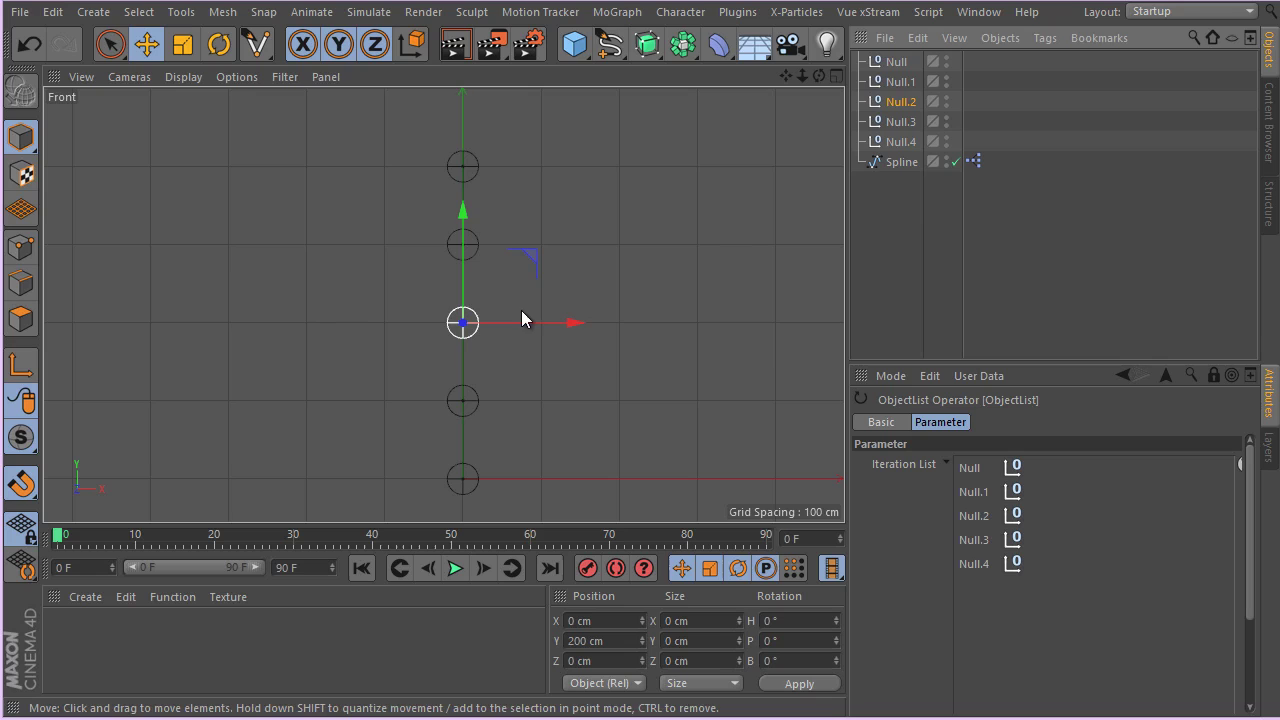
drag(507, 322, 757, 271)
key(ctrl+z)
- Show the Spline's Object properties and set its Type to B-Spline
click(900, 161)
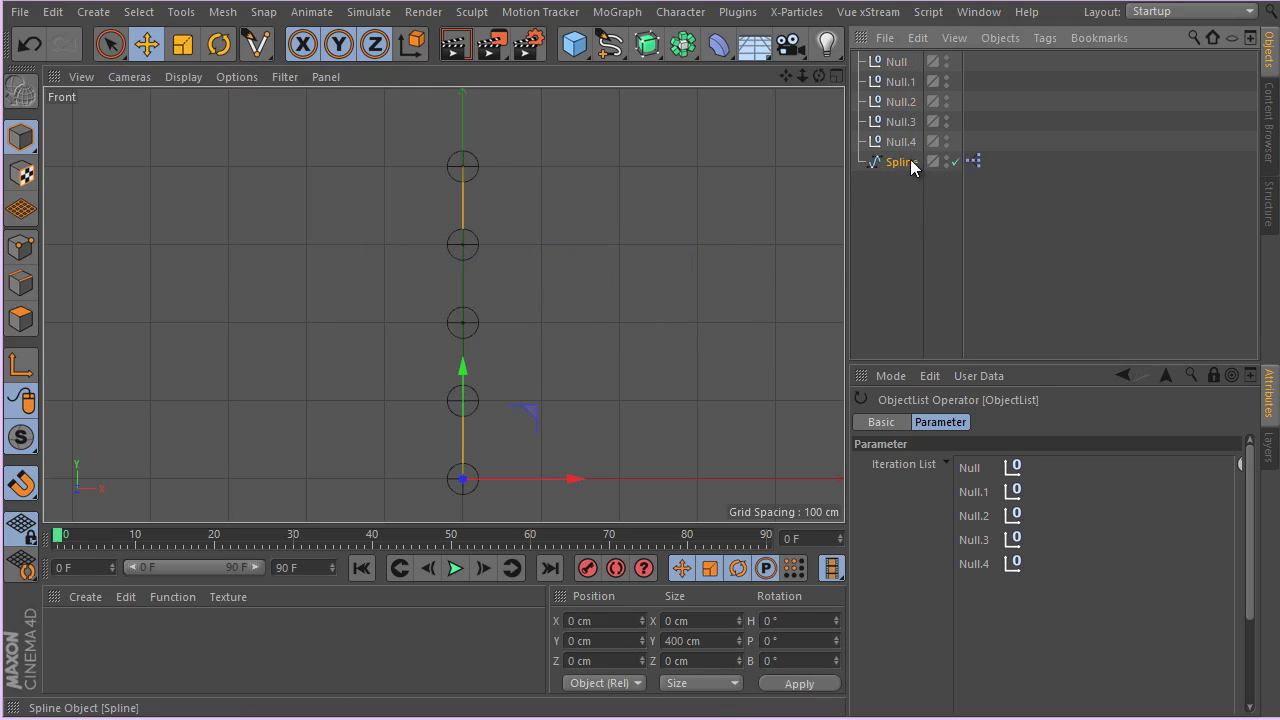
click(1219, 376)
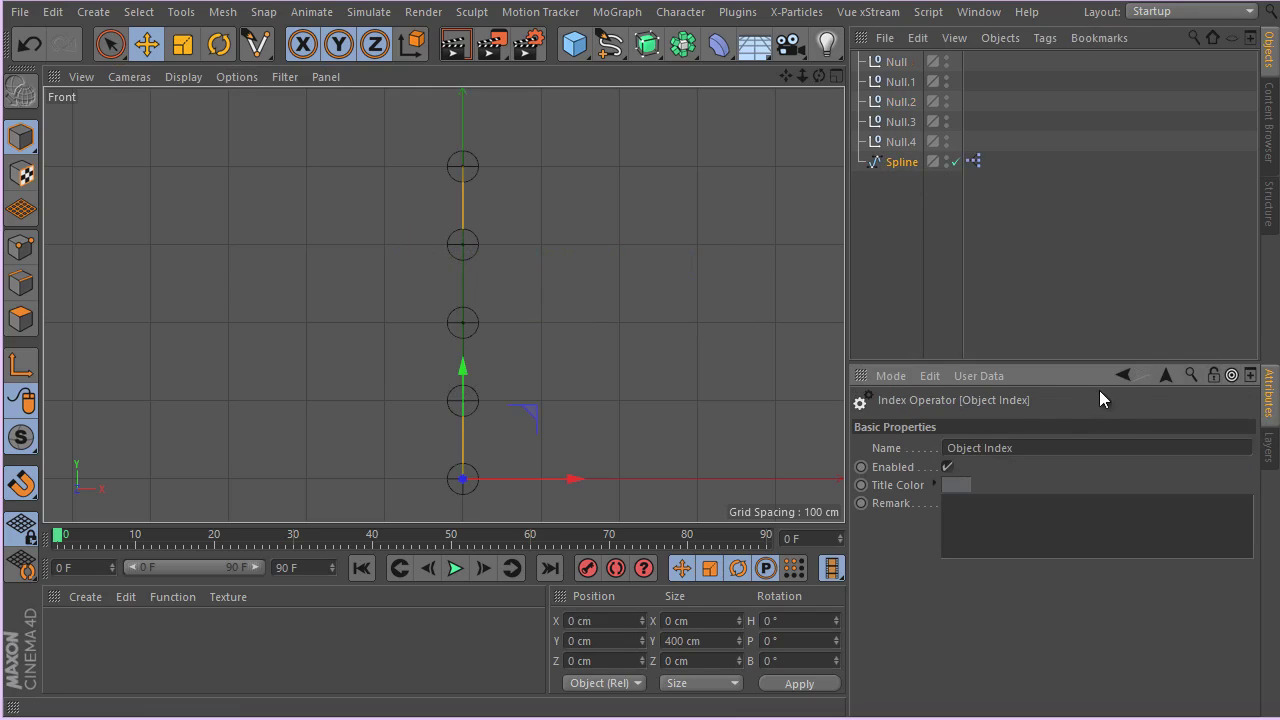
click(905, 379)
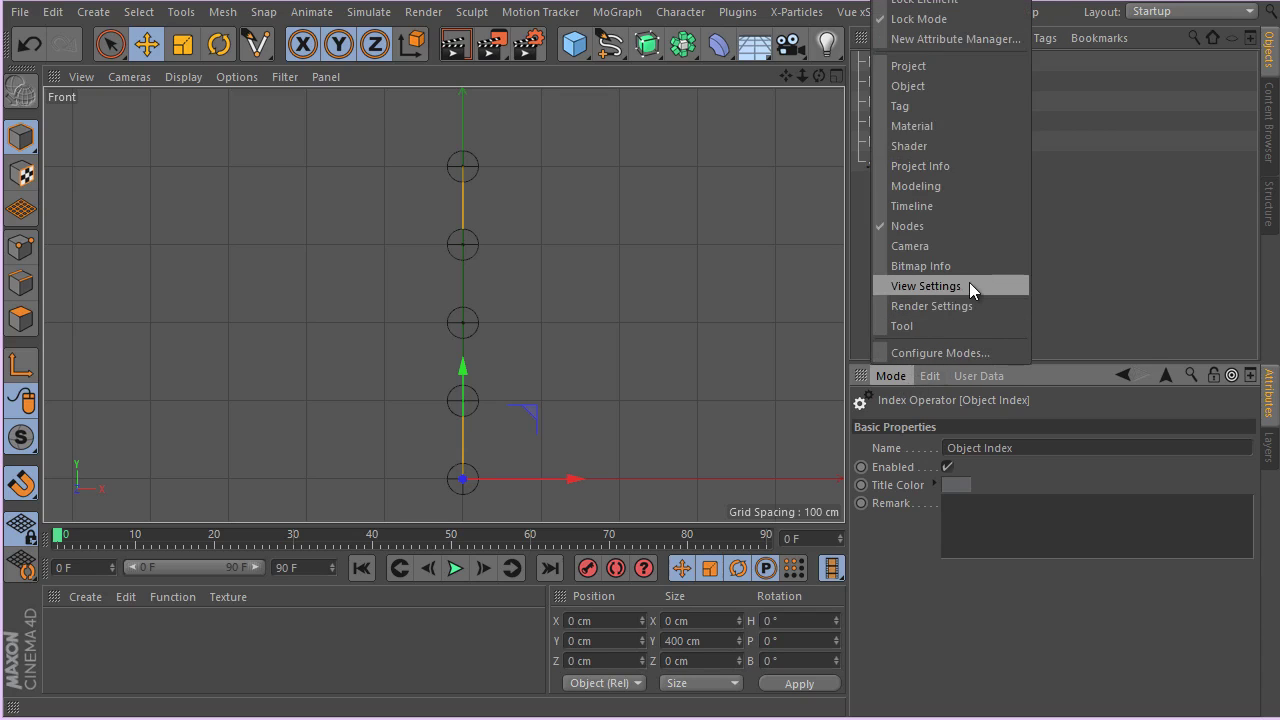
click(1003, 87)
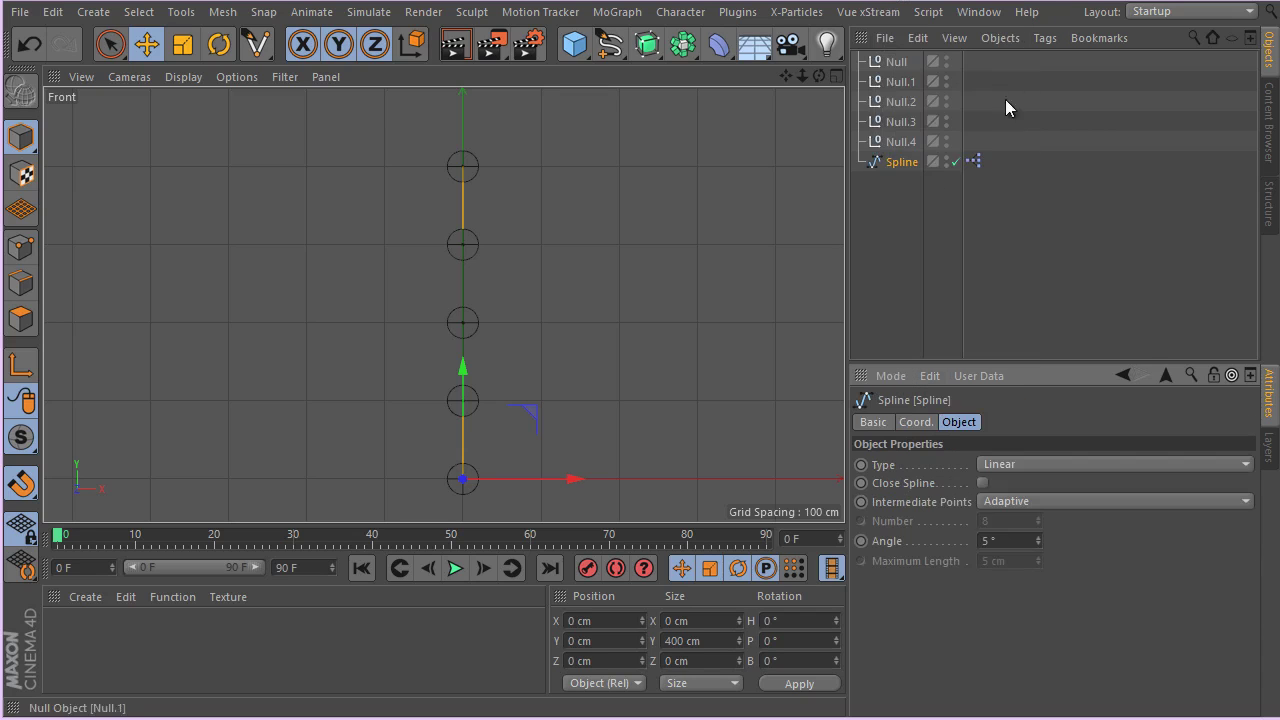
click(1012, 501)
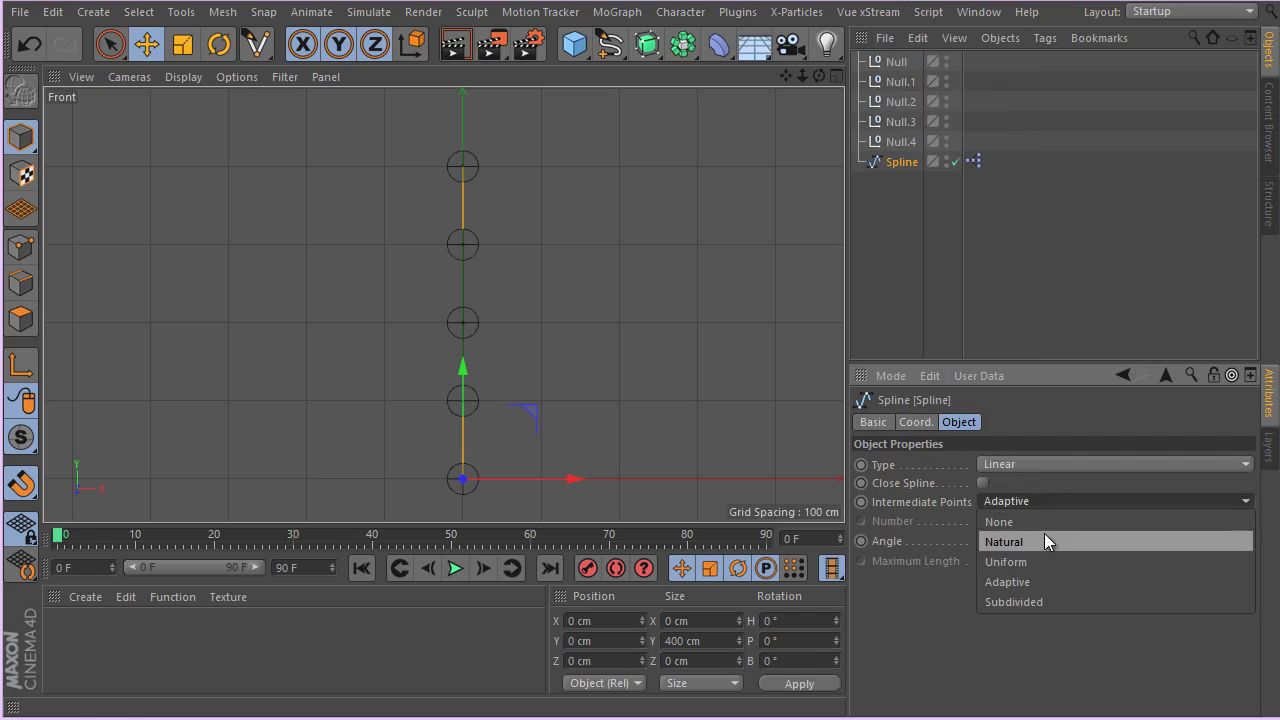
click(1041, 464)
click(1041, 464)
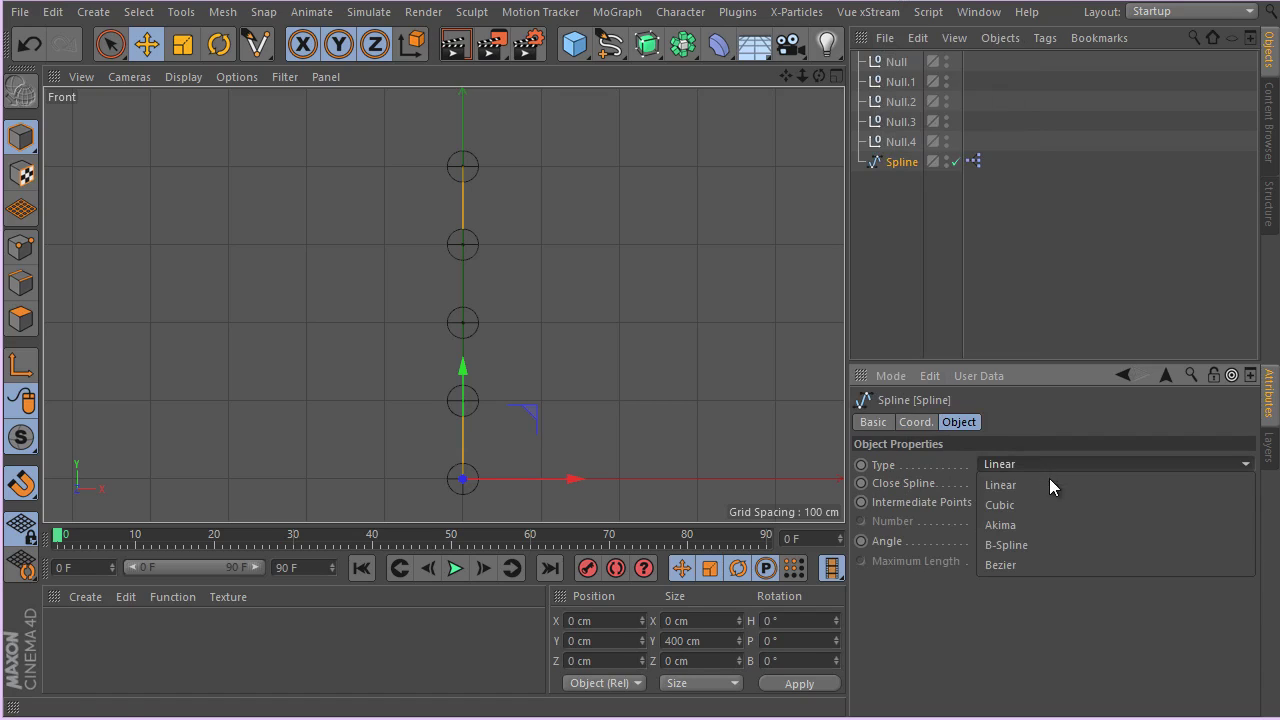
click(1049, 539)
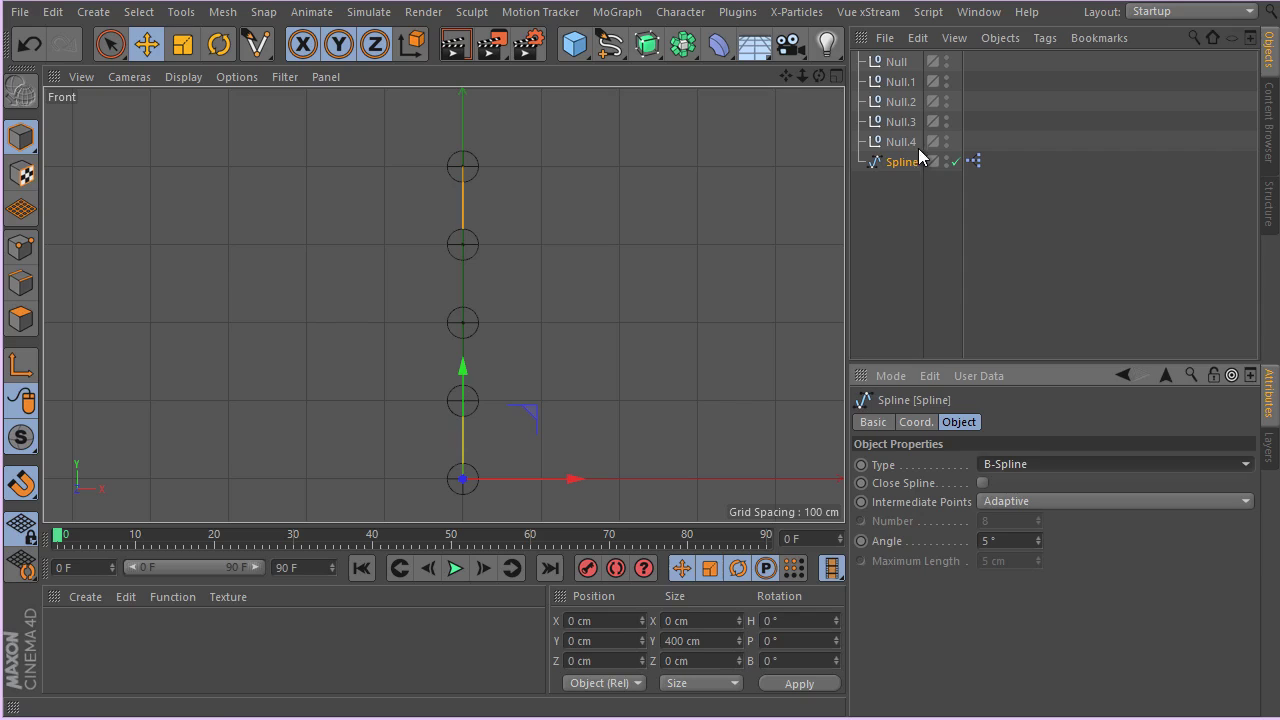
click(900, 121)
- Pull Null.3 sideways to test the bend, undo, and maximize the Perspective view
drag(569, 244, 751, 266)
key(ctrl+z)
middle_click(296, 258)
middle_click(280, 238)
scroll(516, 297, down, 3)
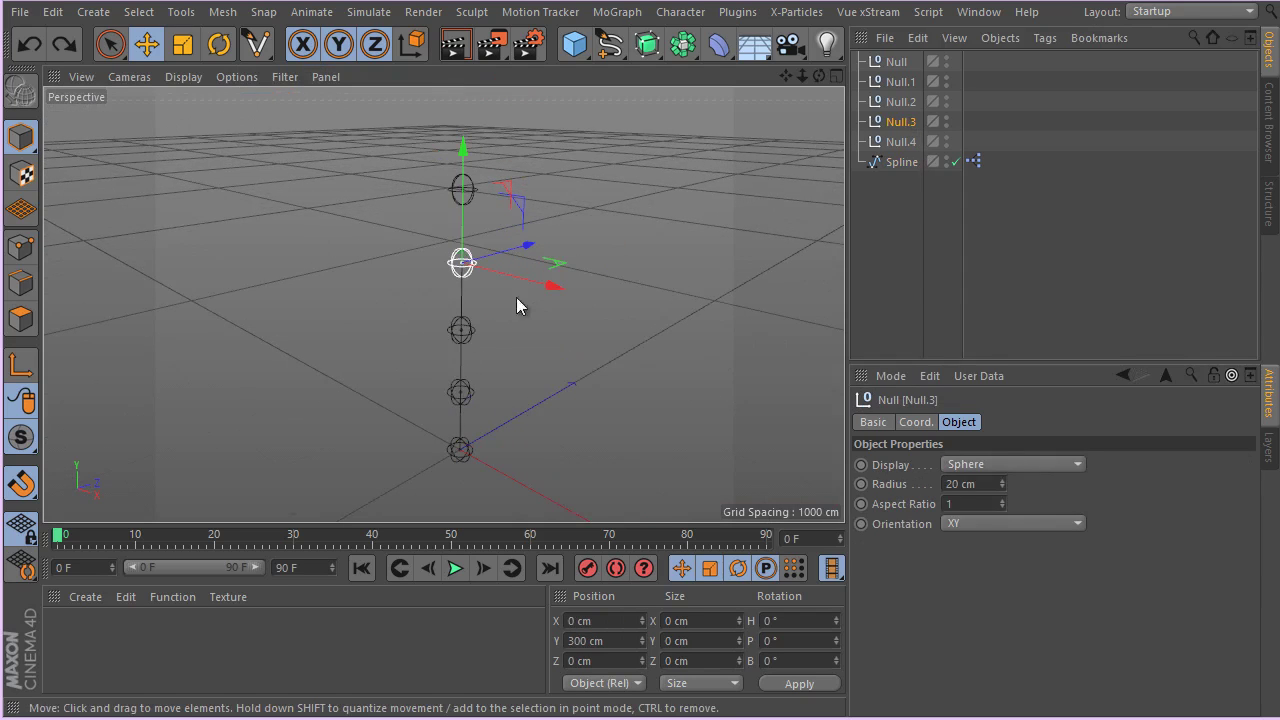
drag(527, 295, 514, 260)
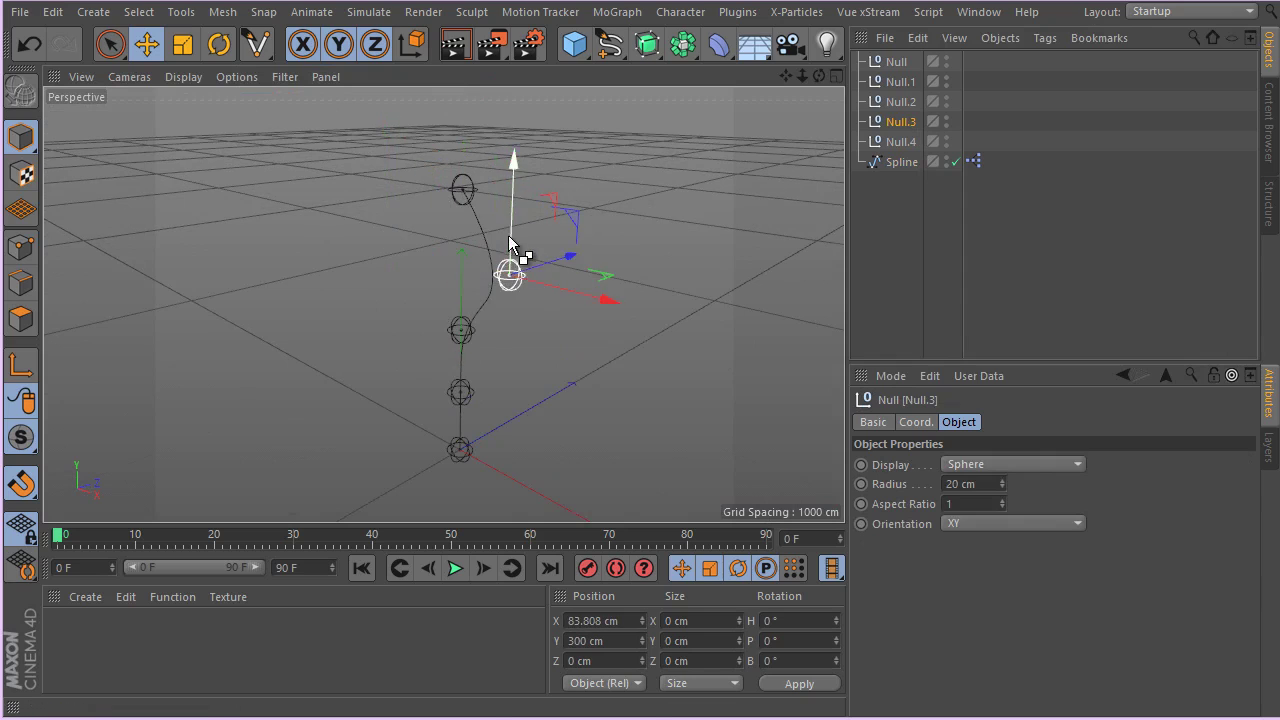
key(ctrl+z)
- Orbit and pan around the null chain and select all five nulls
alt+drag(370, 287, 575, 250)
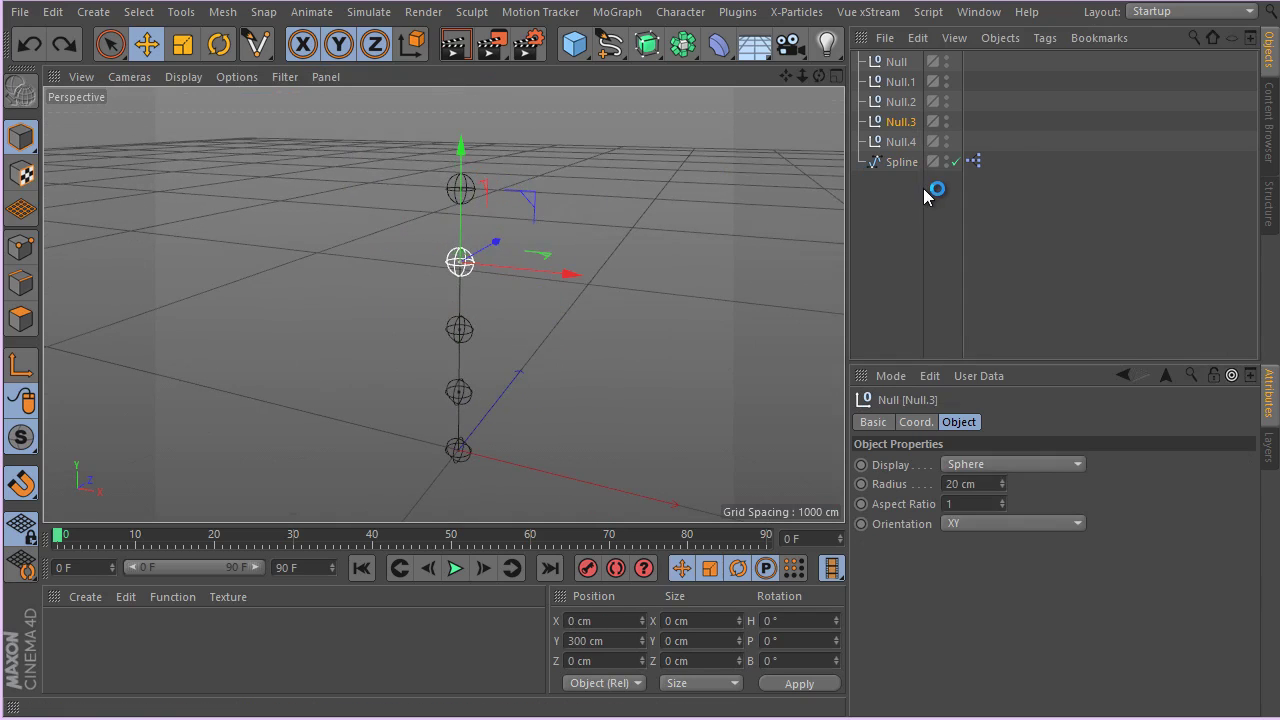
click(893, 142)
alt+middle_drag(538, 251, 651, 197)
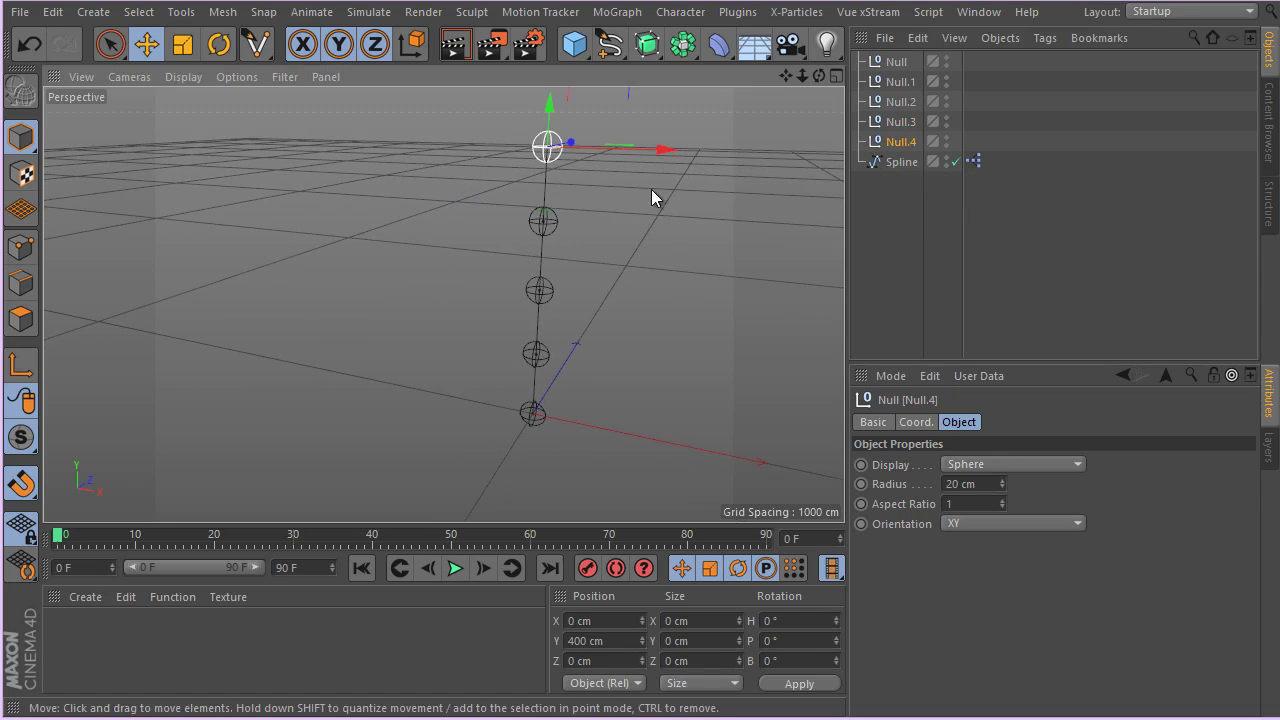
shift+click(893, 61)
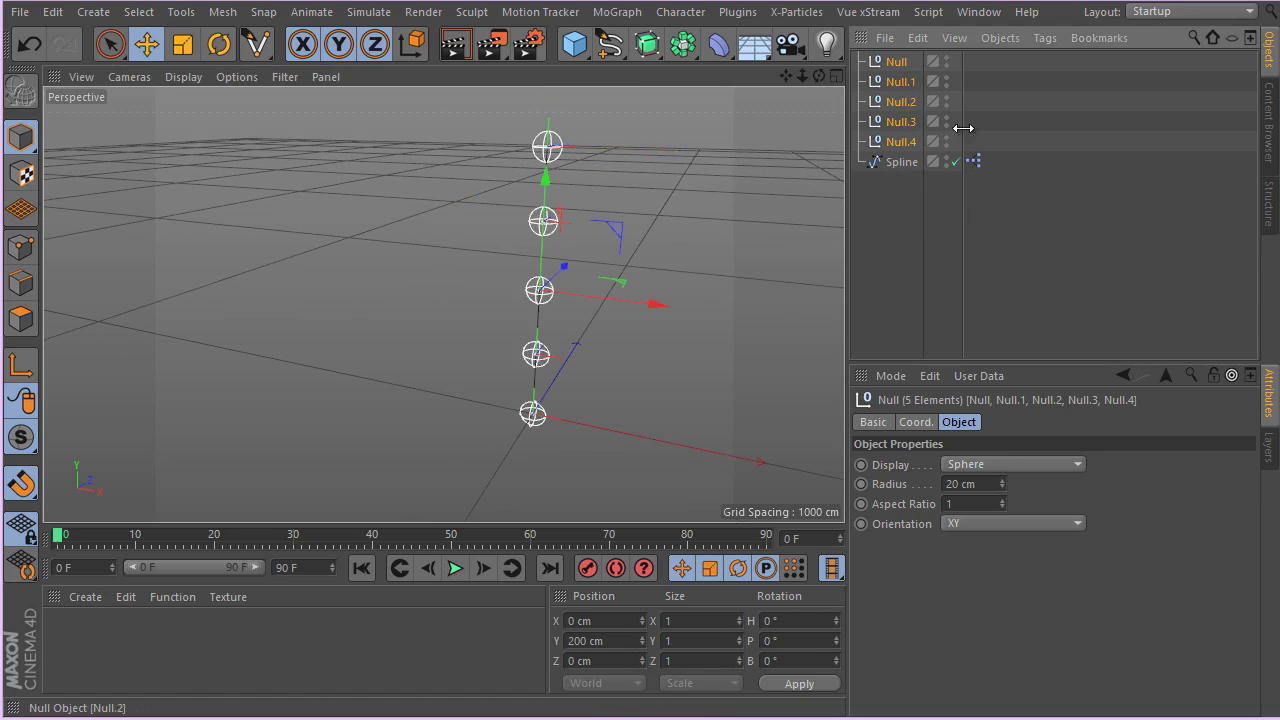
- Disable the Spline's XPresso tag and delete it
click(966, 189)
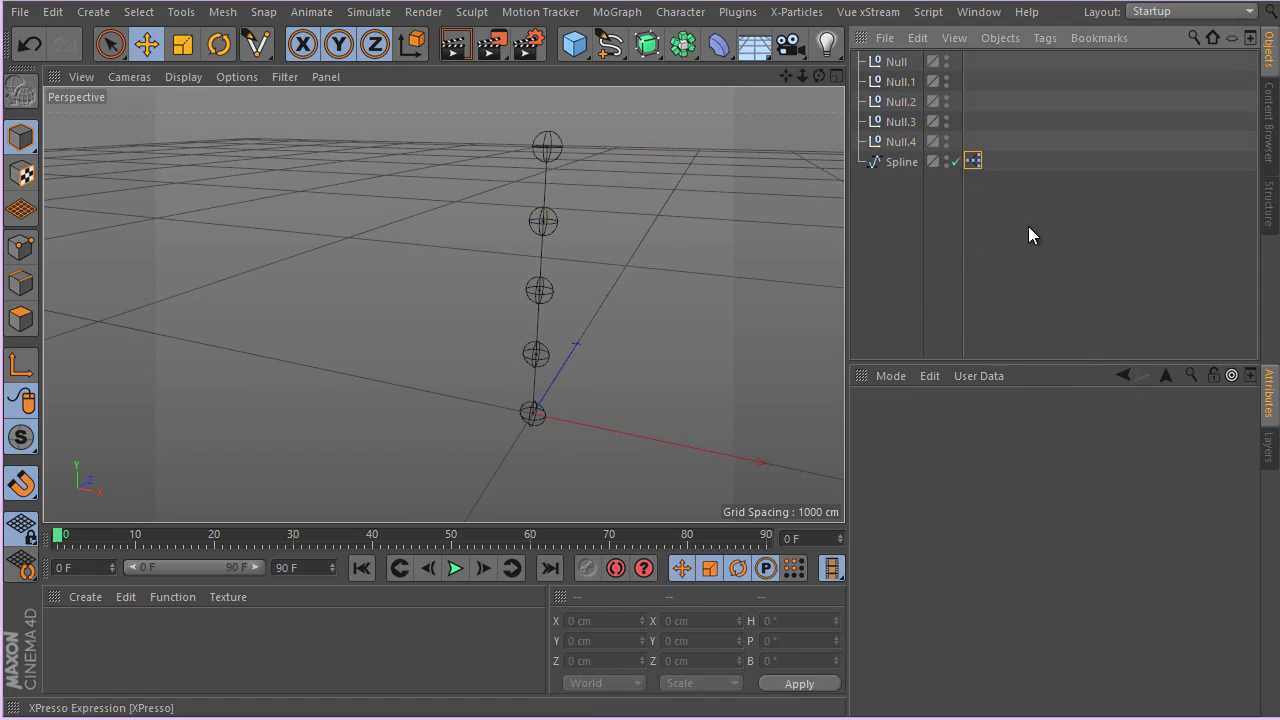
click(902, 376)
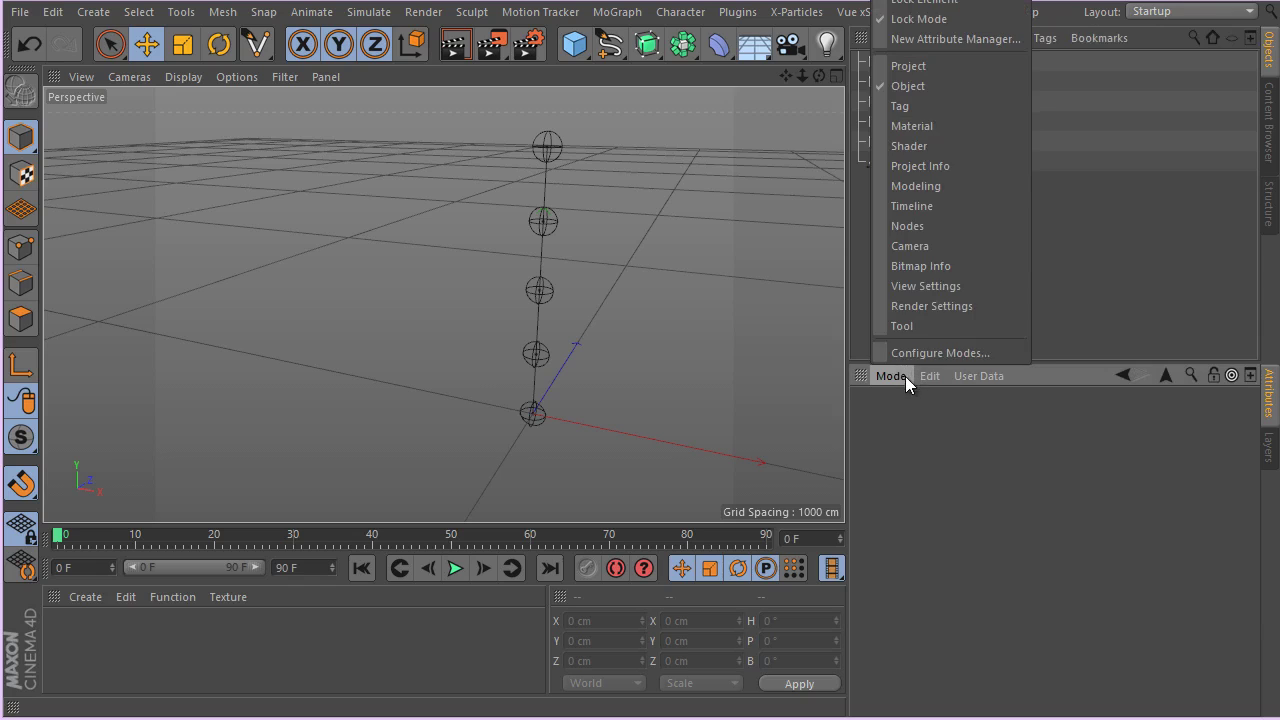
click(953, 87)
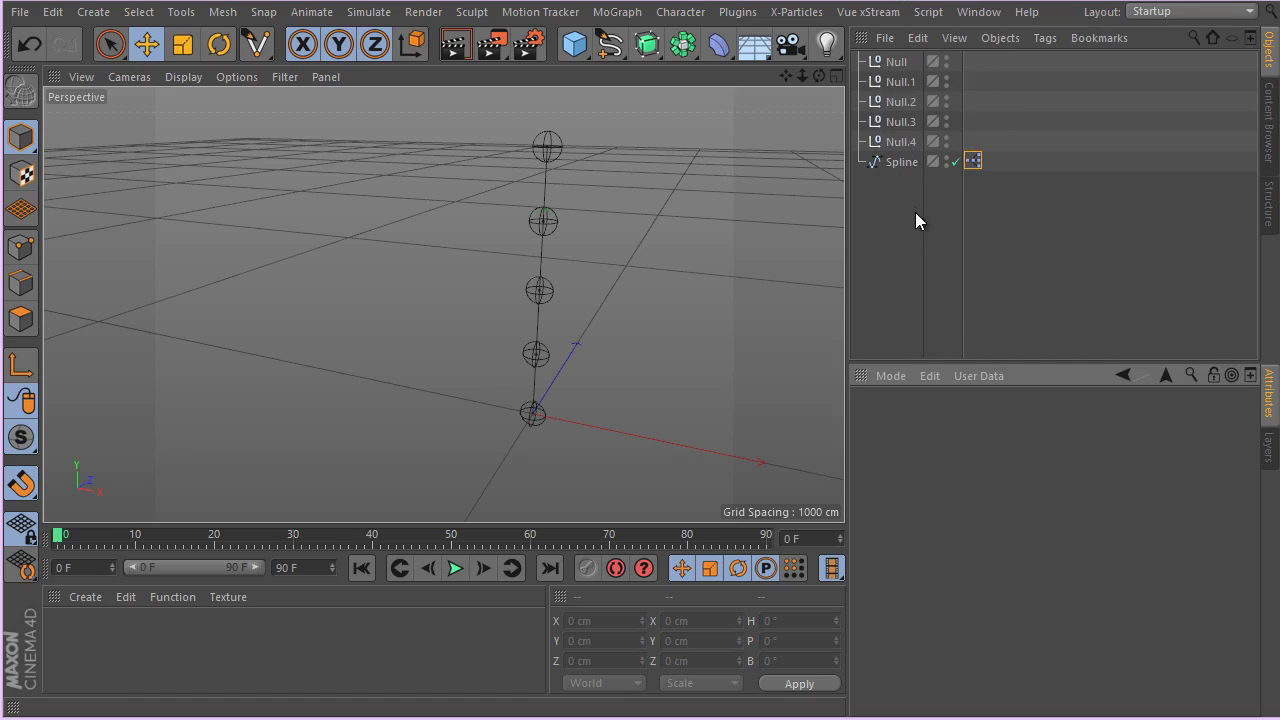
click(973, 161)
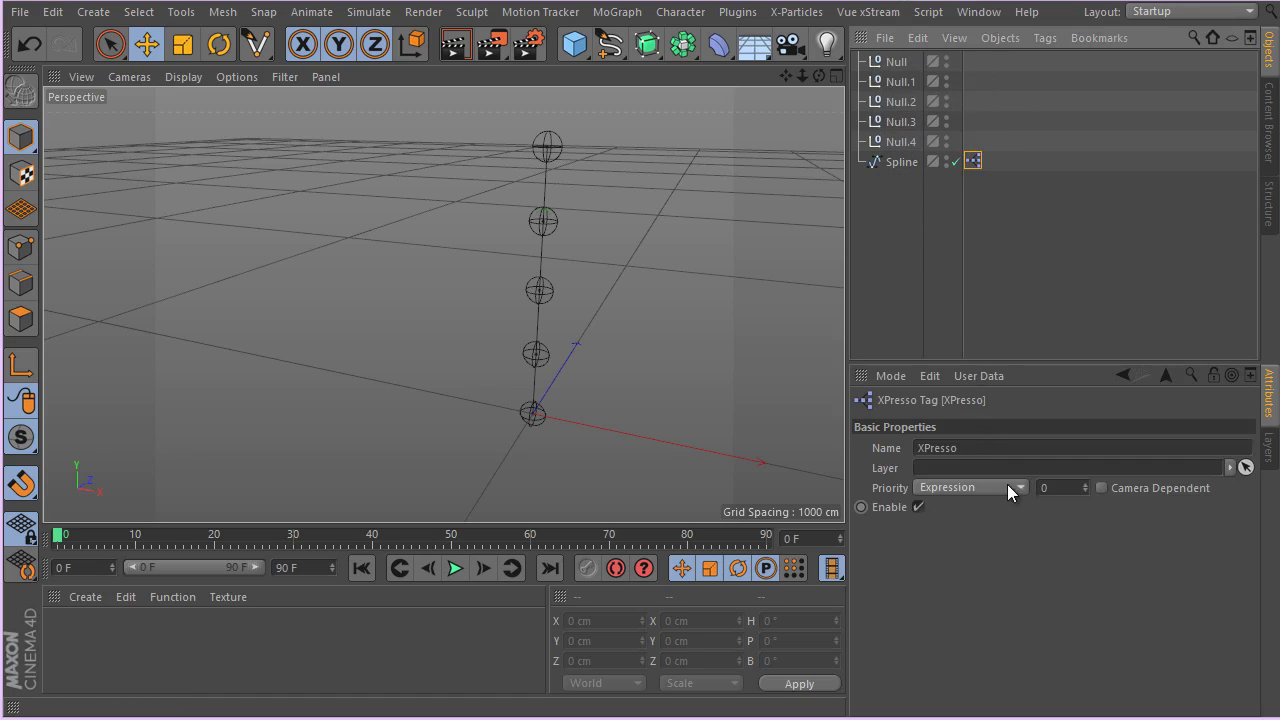
click(918, 507)
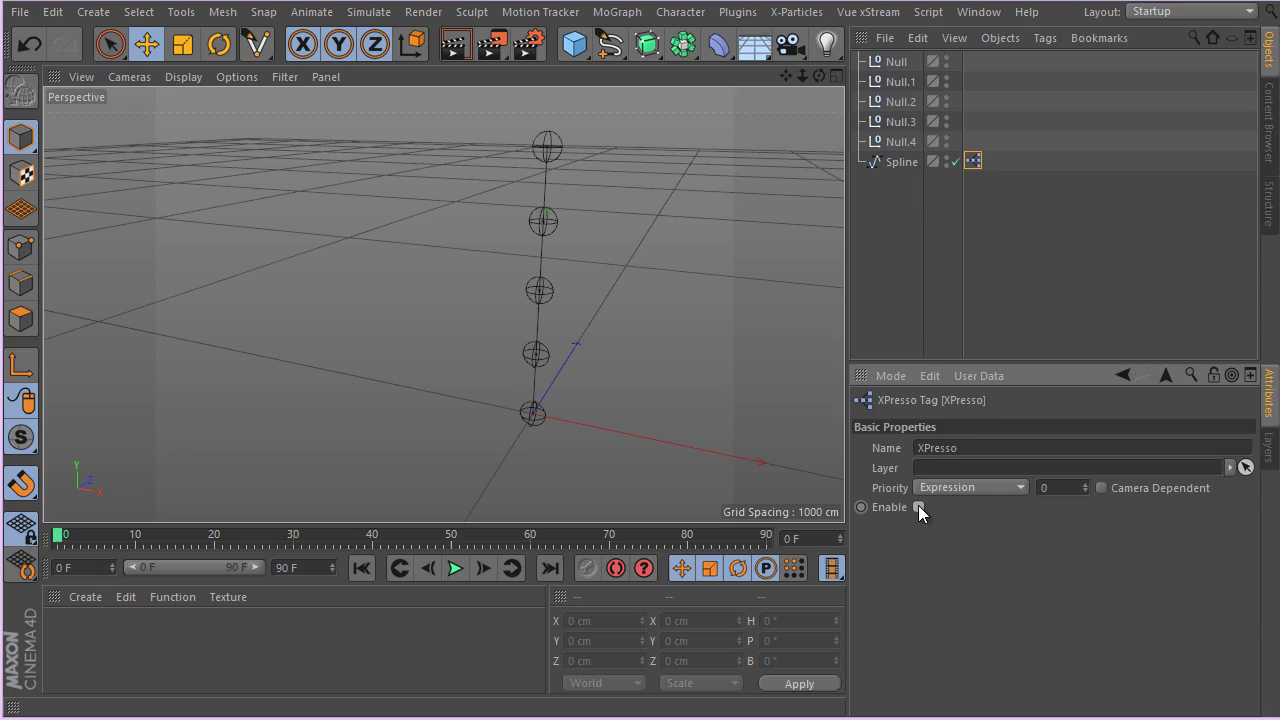
click(974, 162)
key(Delete)
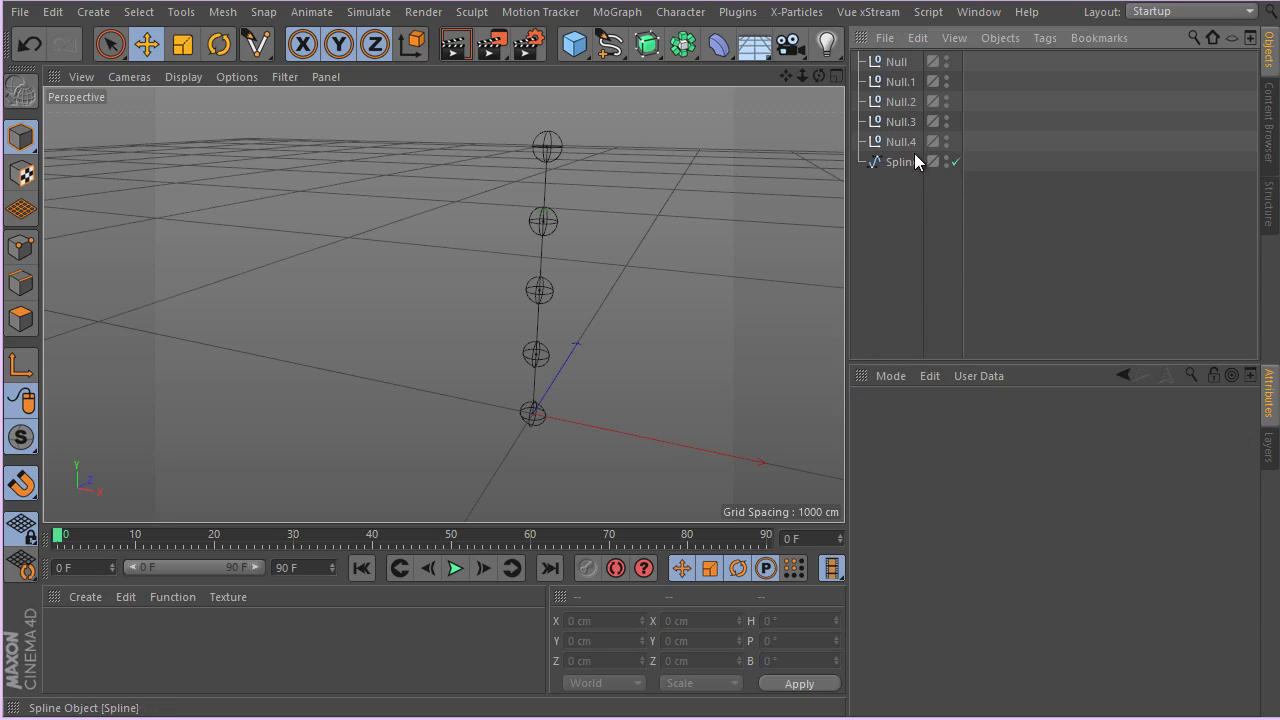
- Delete Null through Null.4 and select the Spline object
click(895, 143)
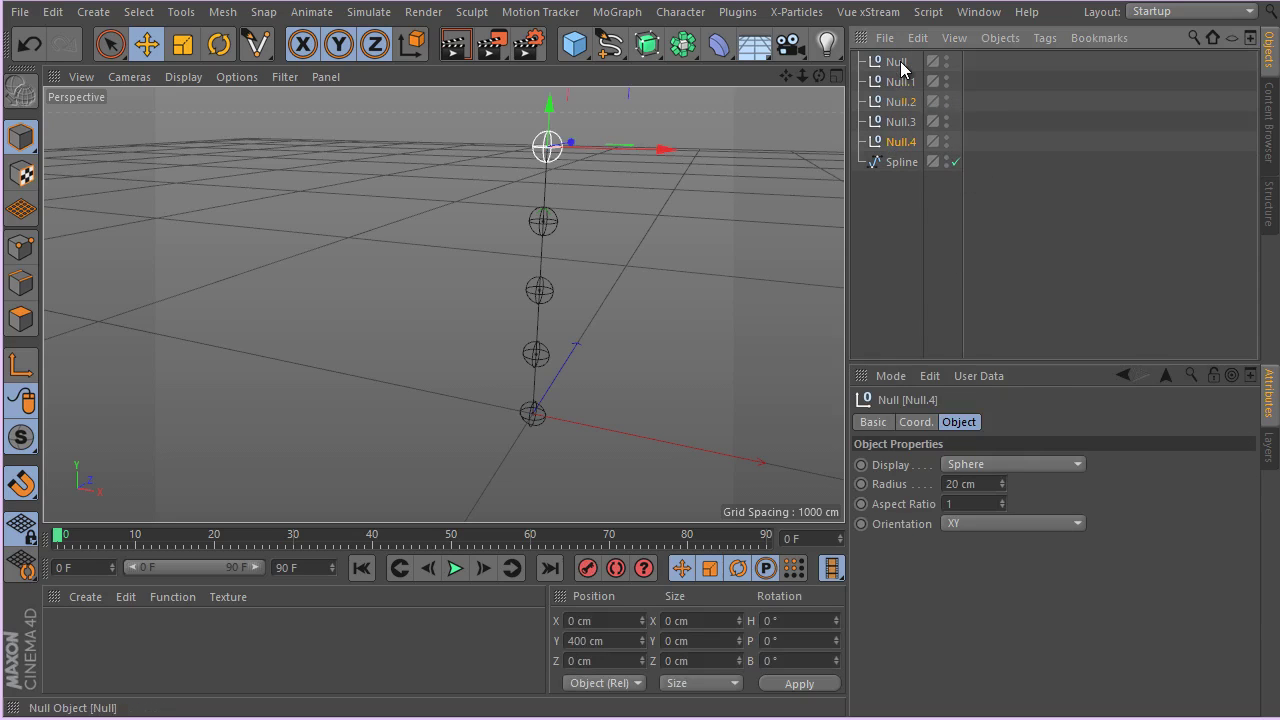
shift+click(899, 62)
key(Delete)
click(893, 62)
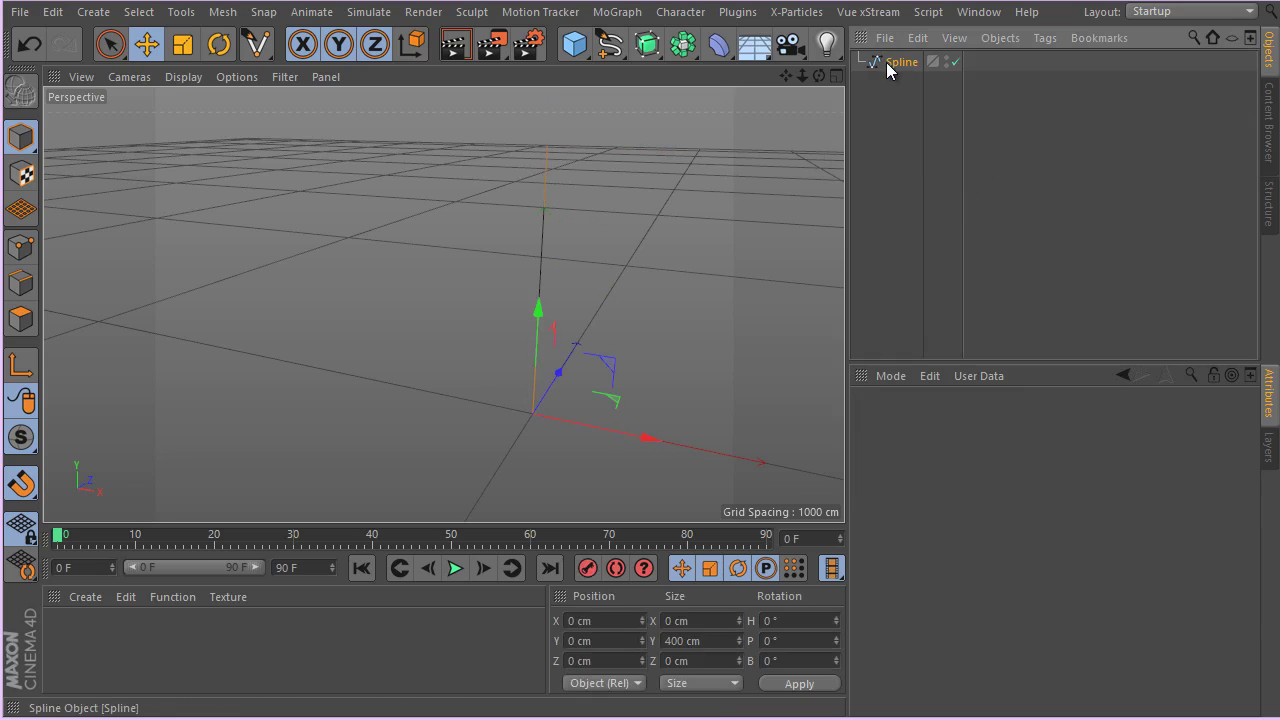
- Orbit to face the spline and return to Model mode
click(21, 247)
alt+drag(277, 280, 586, 223)
click(21, 136)
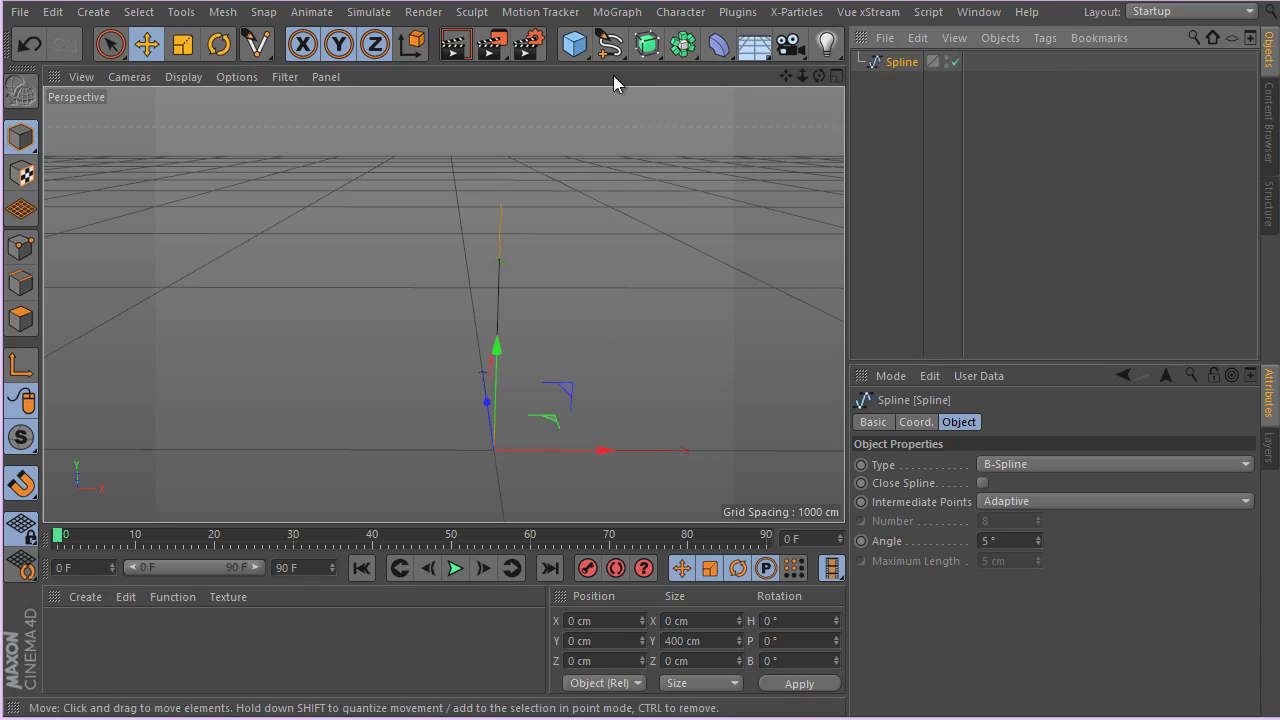
- Run Character > Conversion > Spline to Joints and expand the resulting Joint hierarchy
click(691, 14)
mouse_move(700, 81)
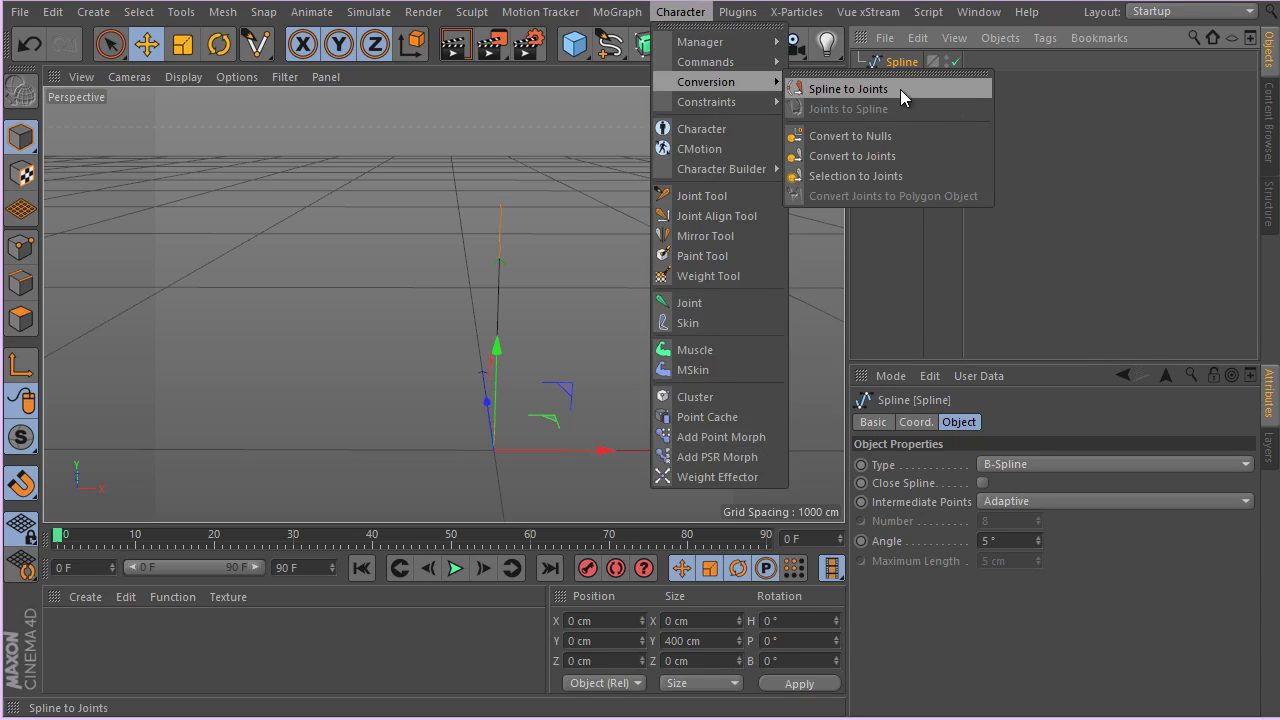
click(925, 91)
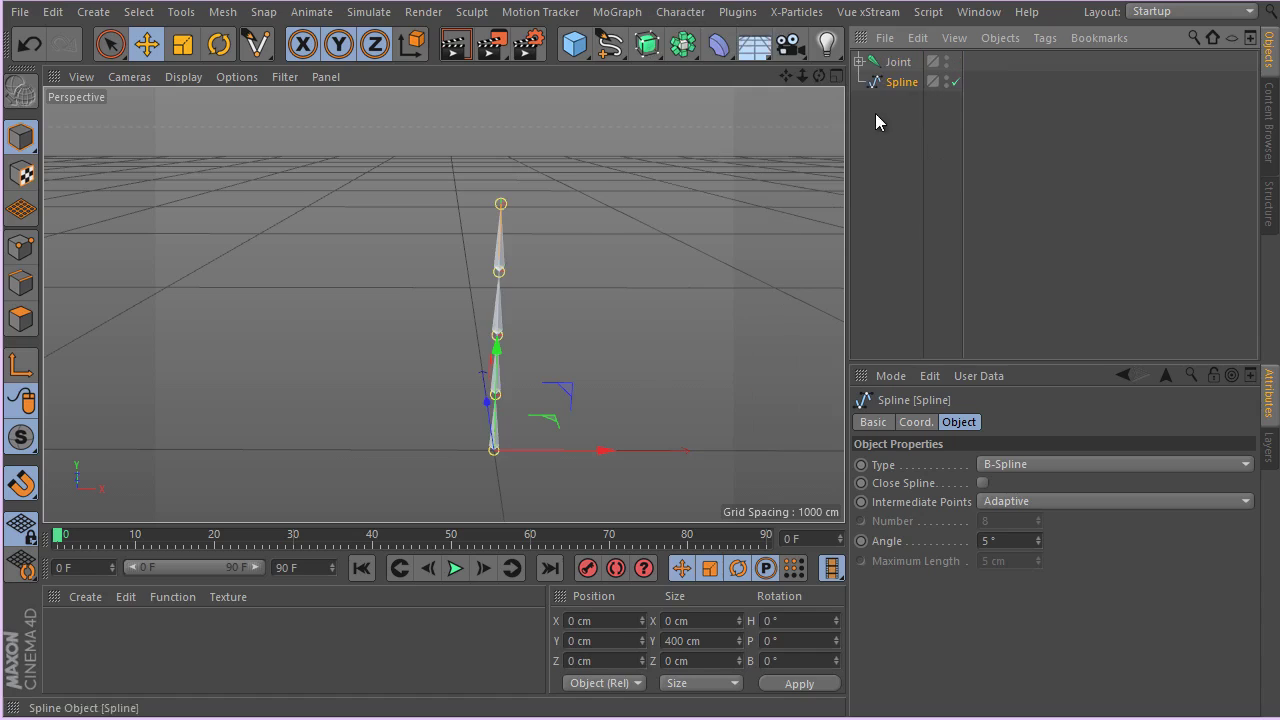
click(859, 62)
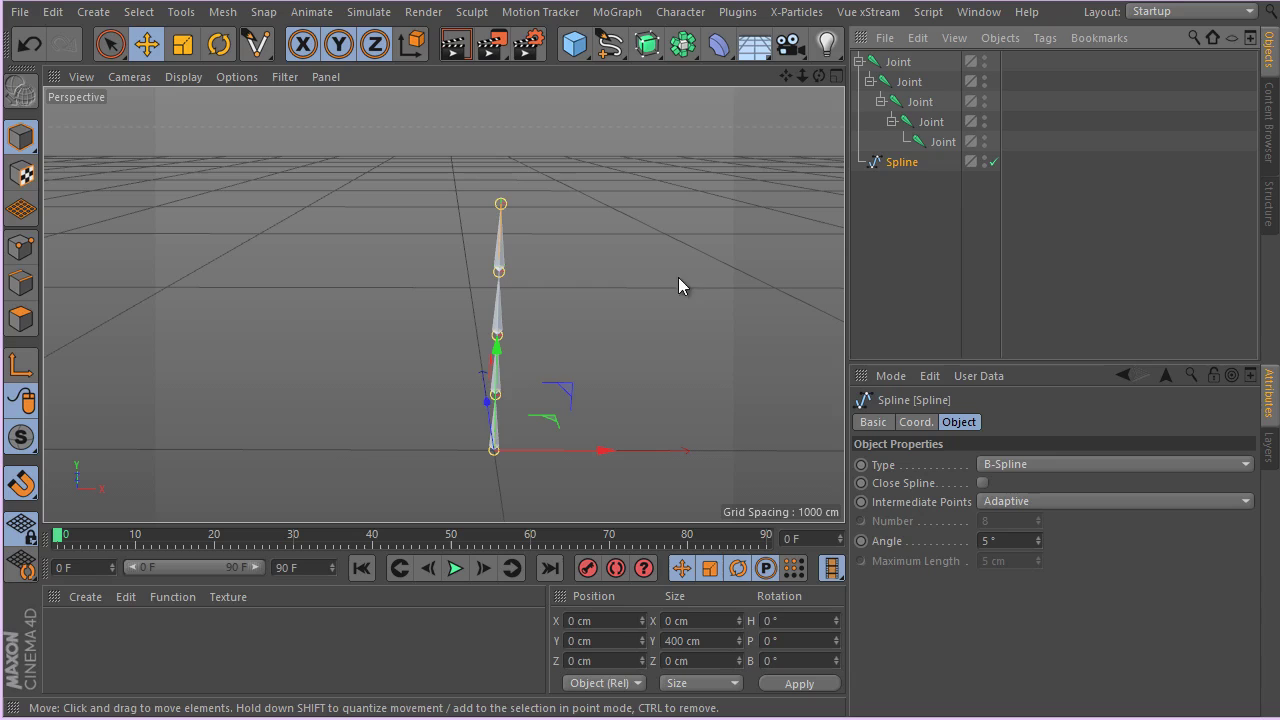
middle_click(510, 425)
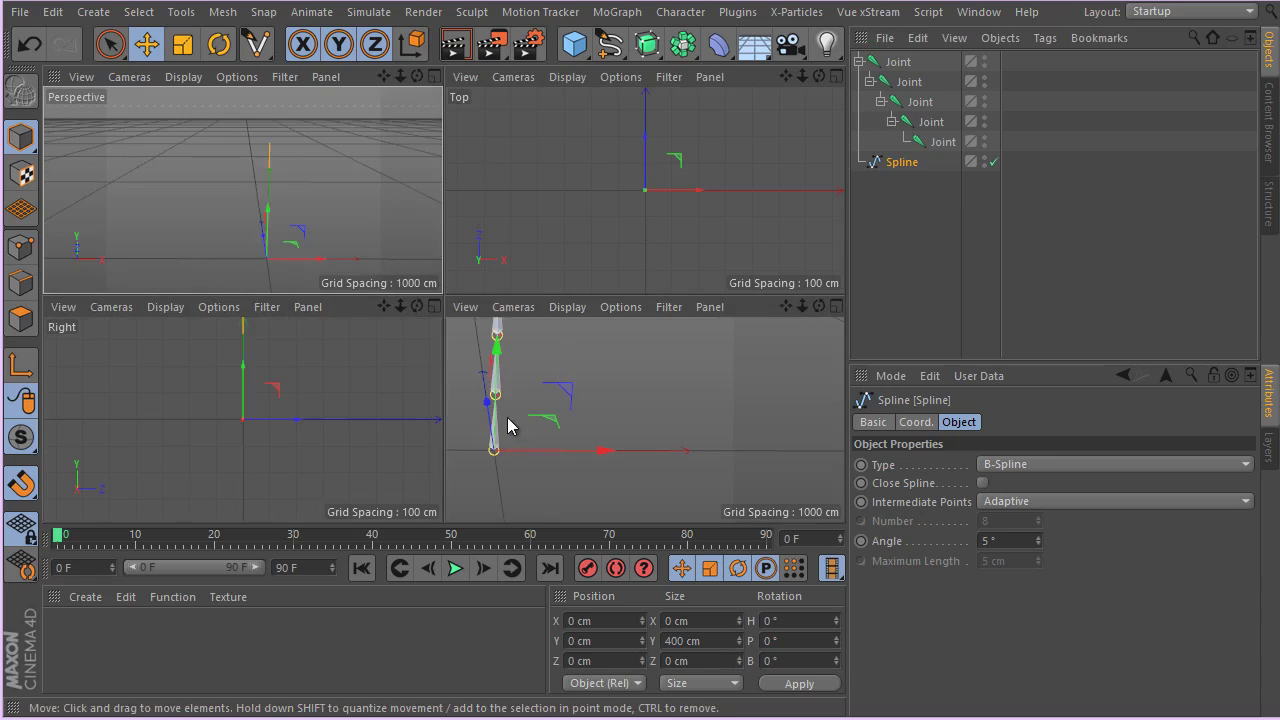
middle_click(293, 258)
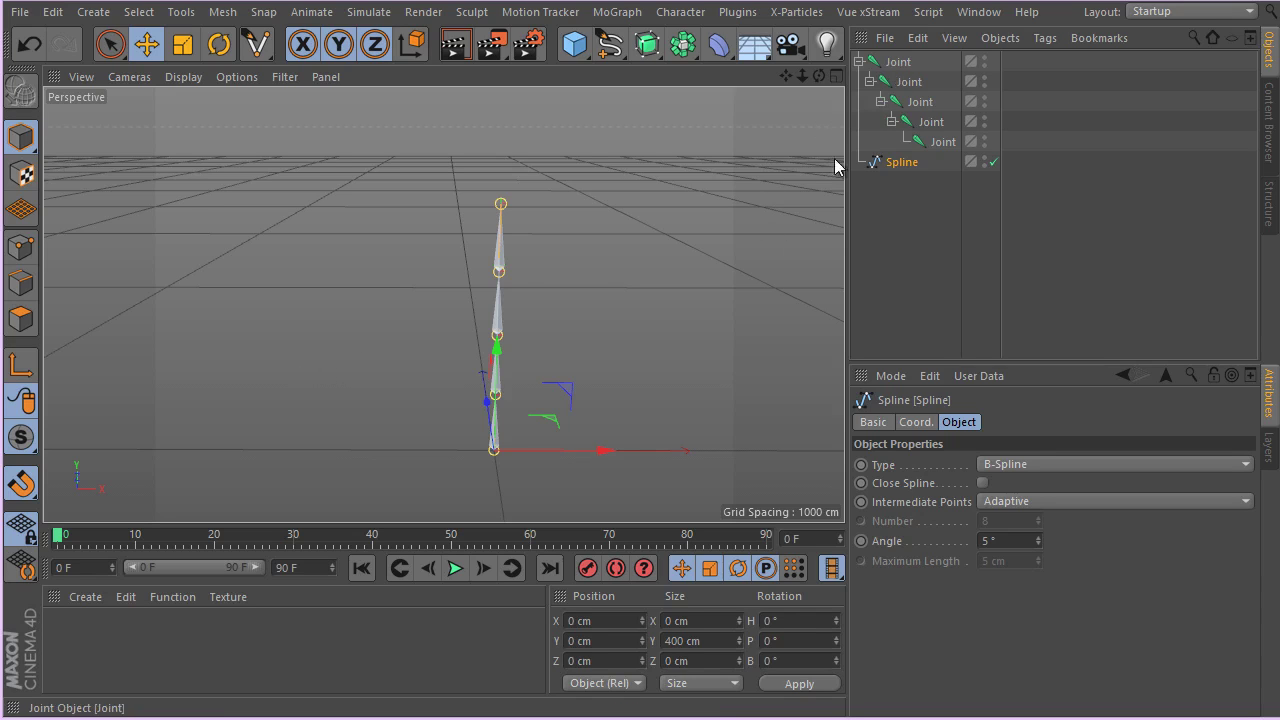
alt+drag(340, 281, 689, 343)
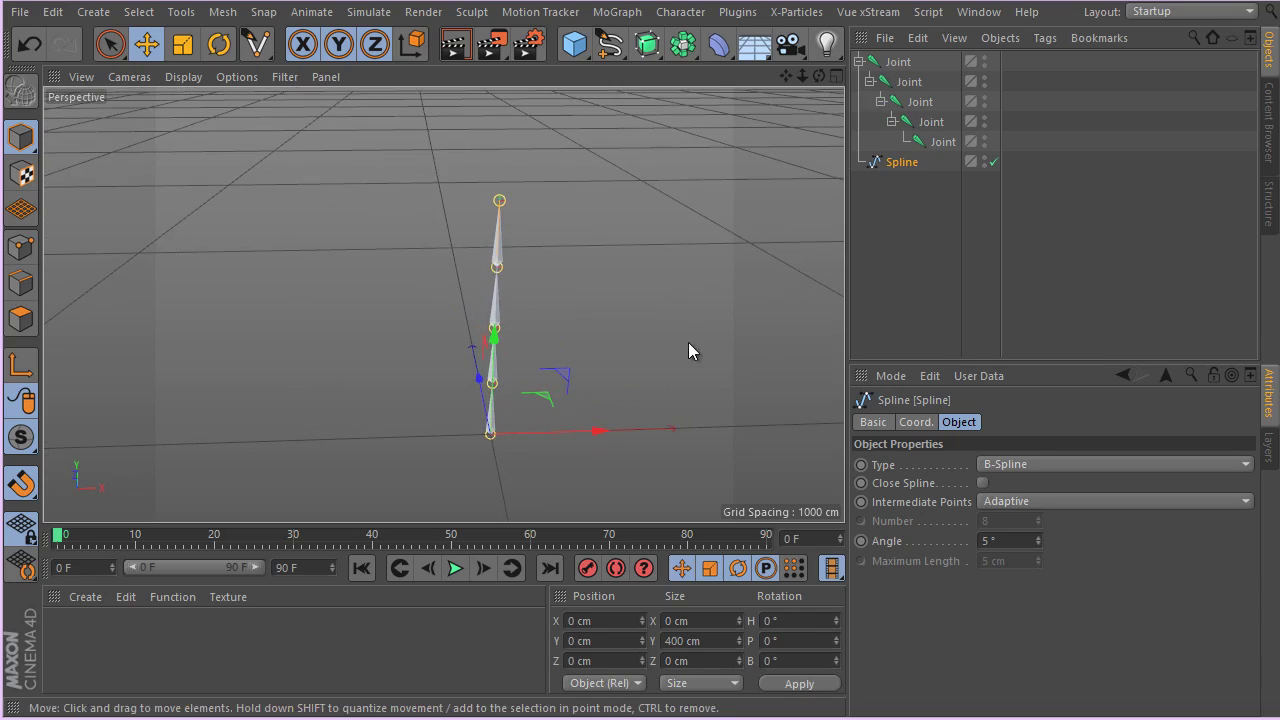
- Add an IK-Spline character tag to the top Joint
click(918, 62)
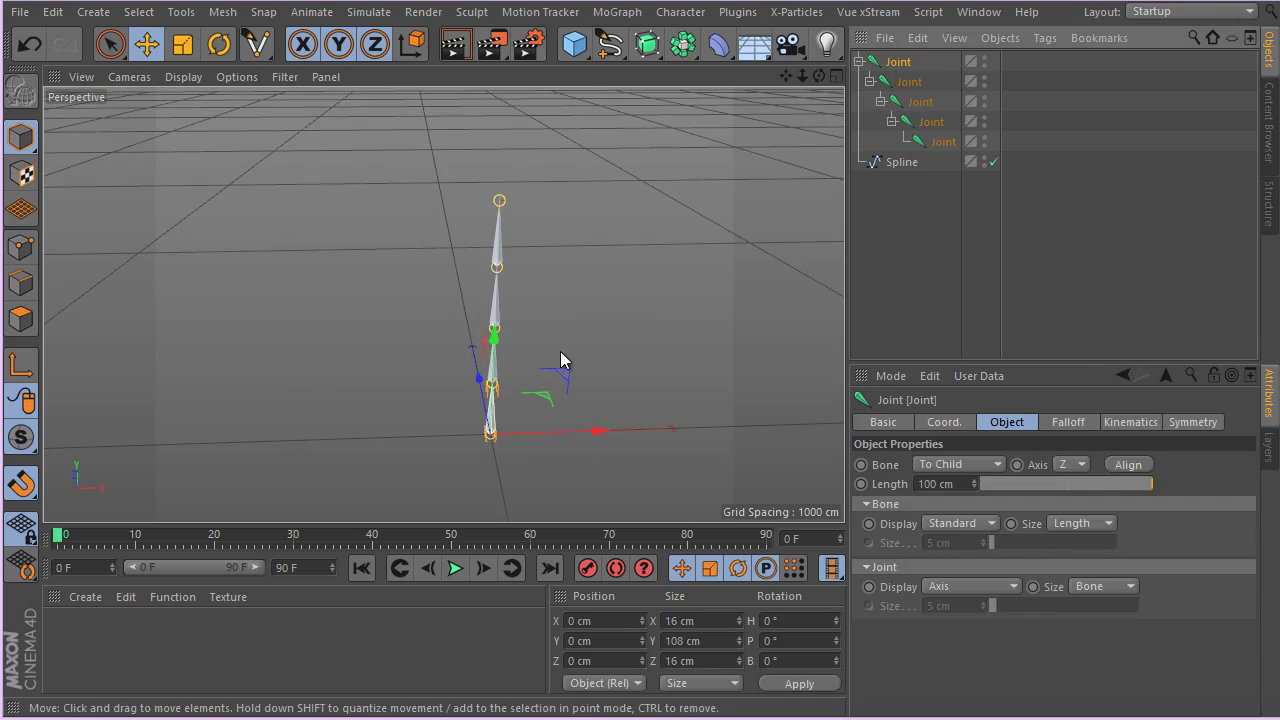
alt+drag(560, 351, 473, 450)
right_click(903, 60)
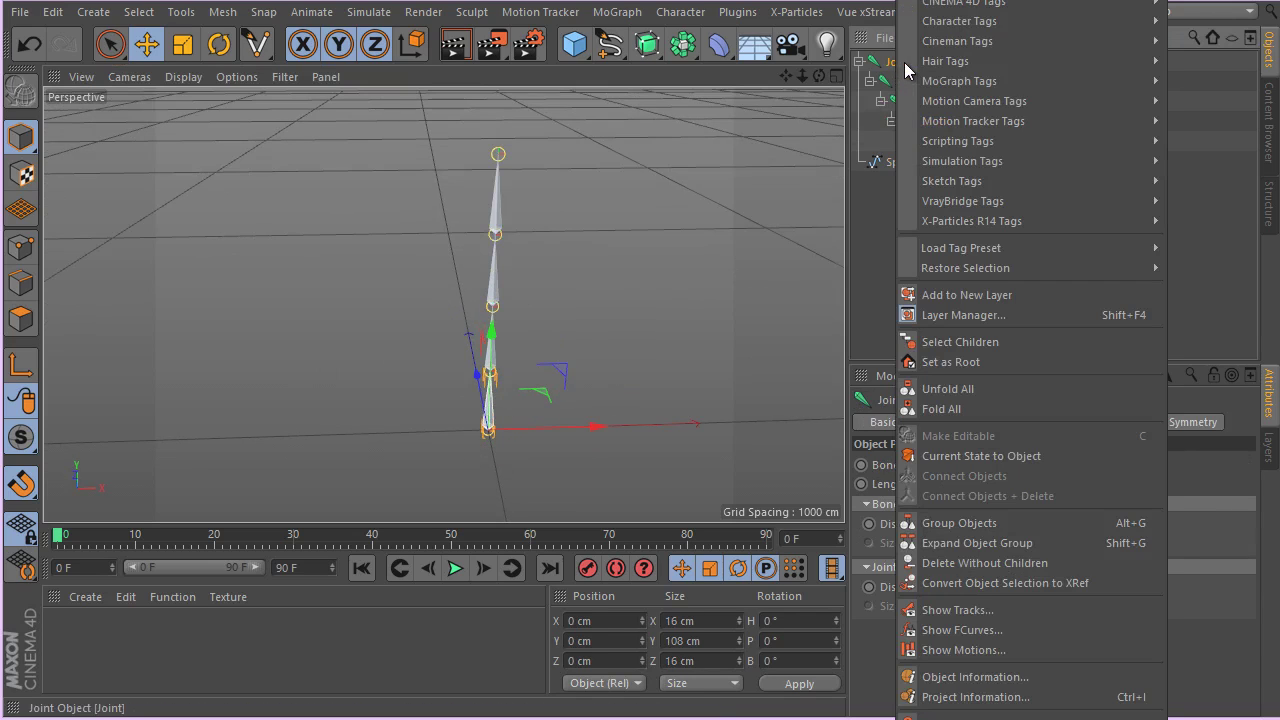
mouse_move(963, 24)
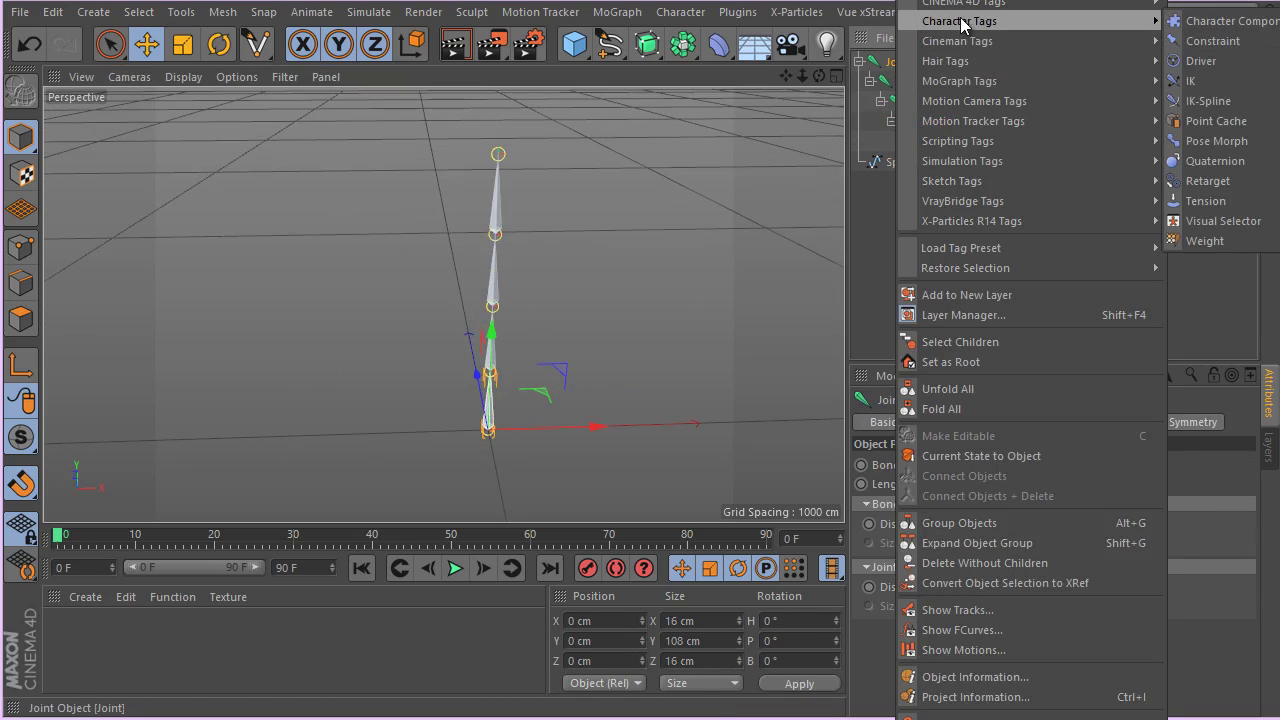
click(1210, 101)
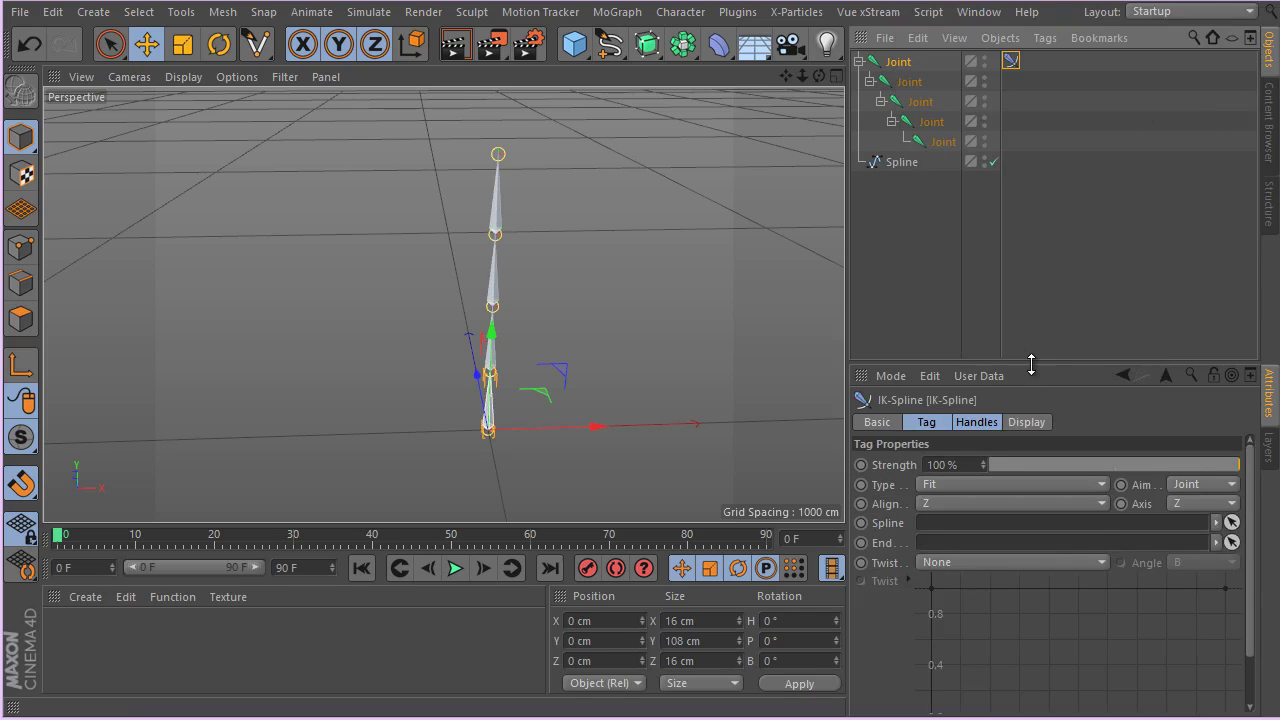
- Set the tag's Spline field to Spline and its End field to the last Joint
drag(1031, 366, 988, 288)
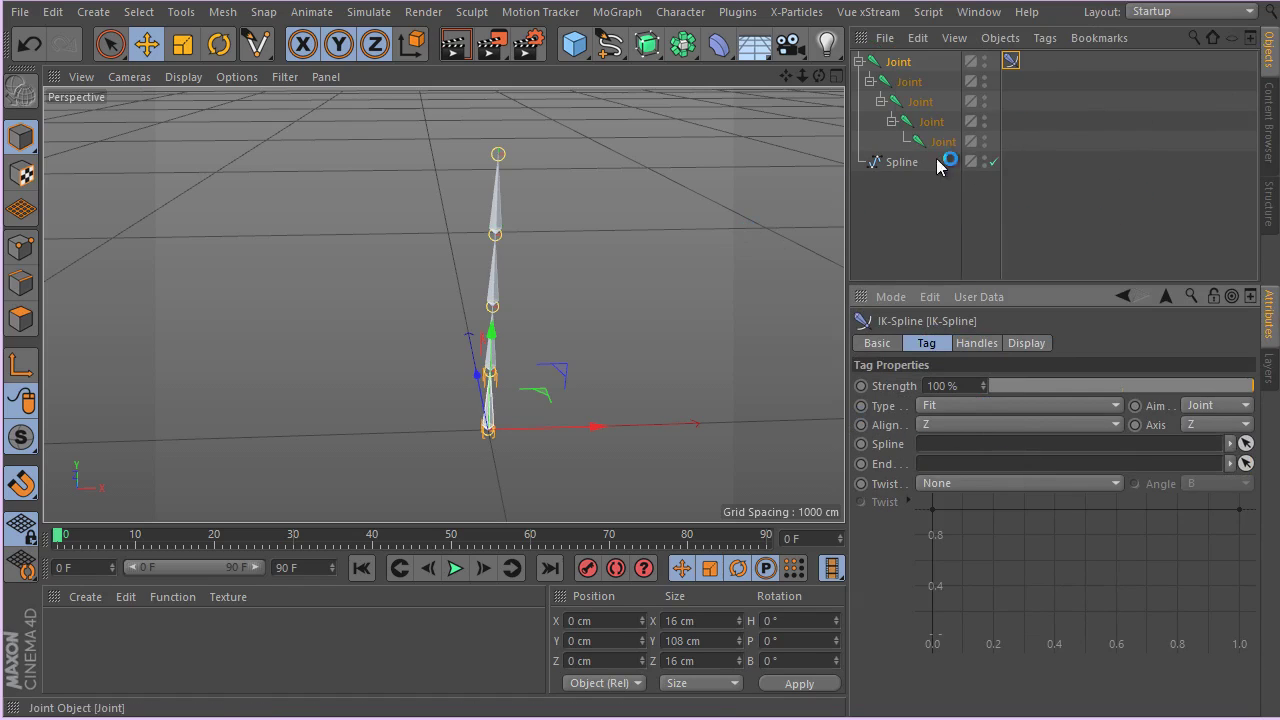
drag(889, 163, 978, 448)
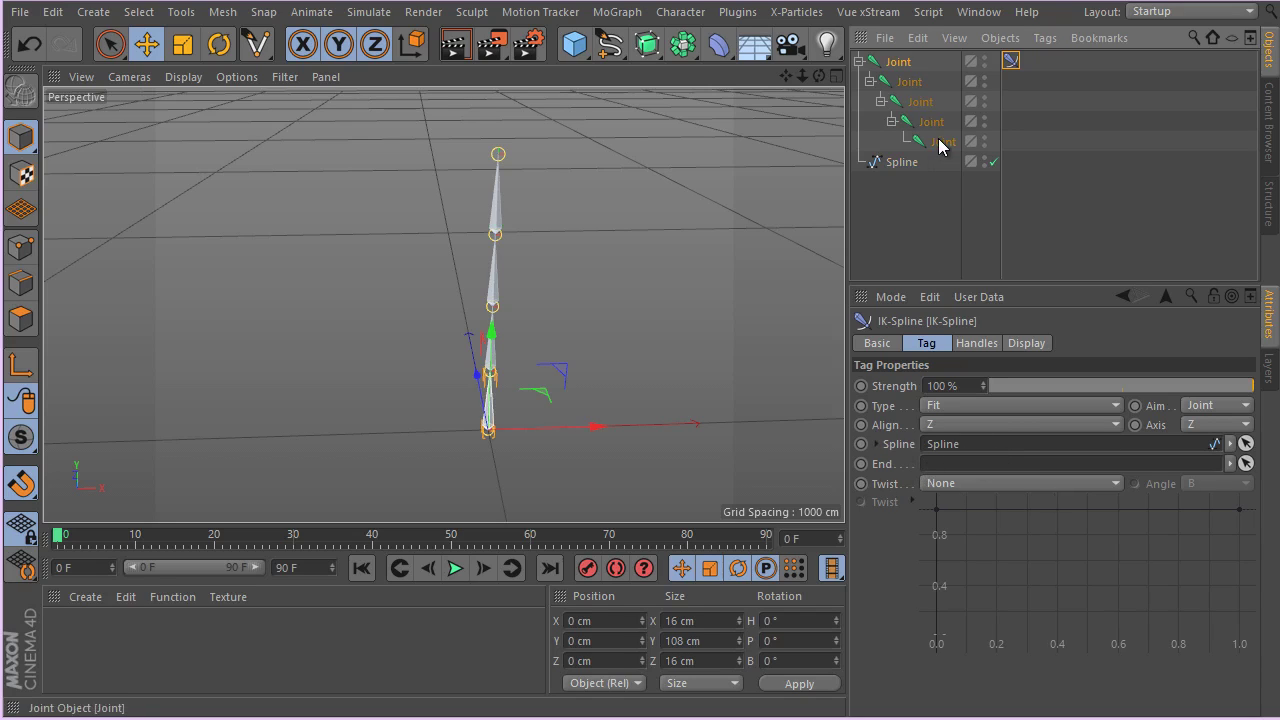
drag(943, 141, 1008, 468)
- Add five IK-Spline handles and create their driving nulls, Null.0 to Null.4
click(975, 346)
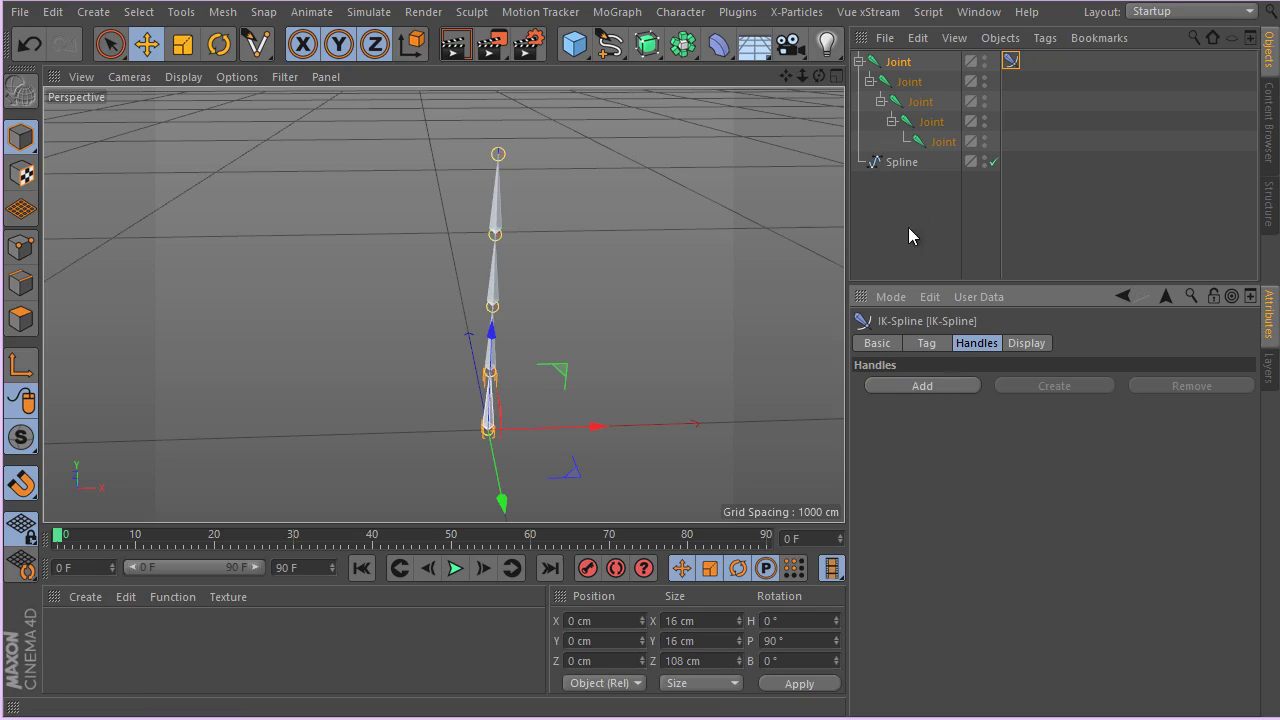
click(921, 386)
click(921, 386)
click(921, 386)
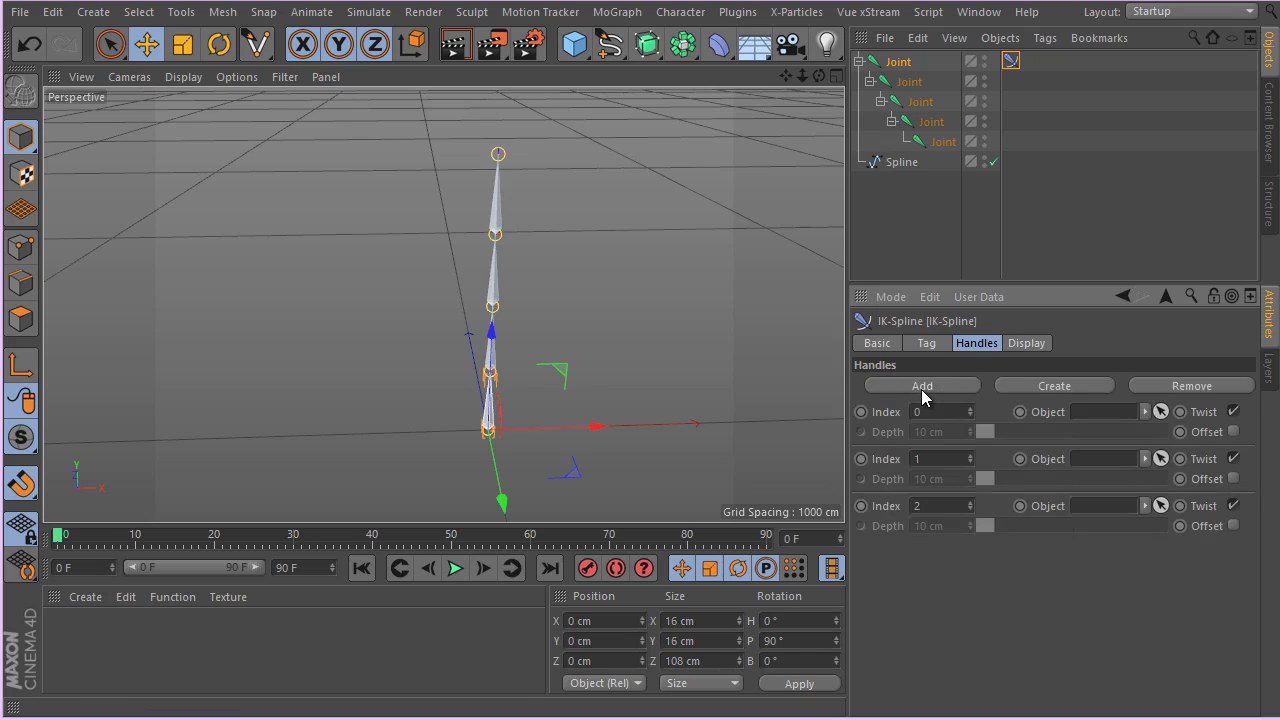
click(921, 386)
click(921, 386)
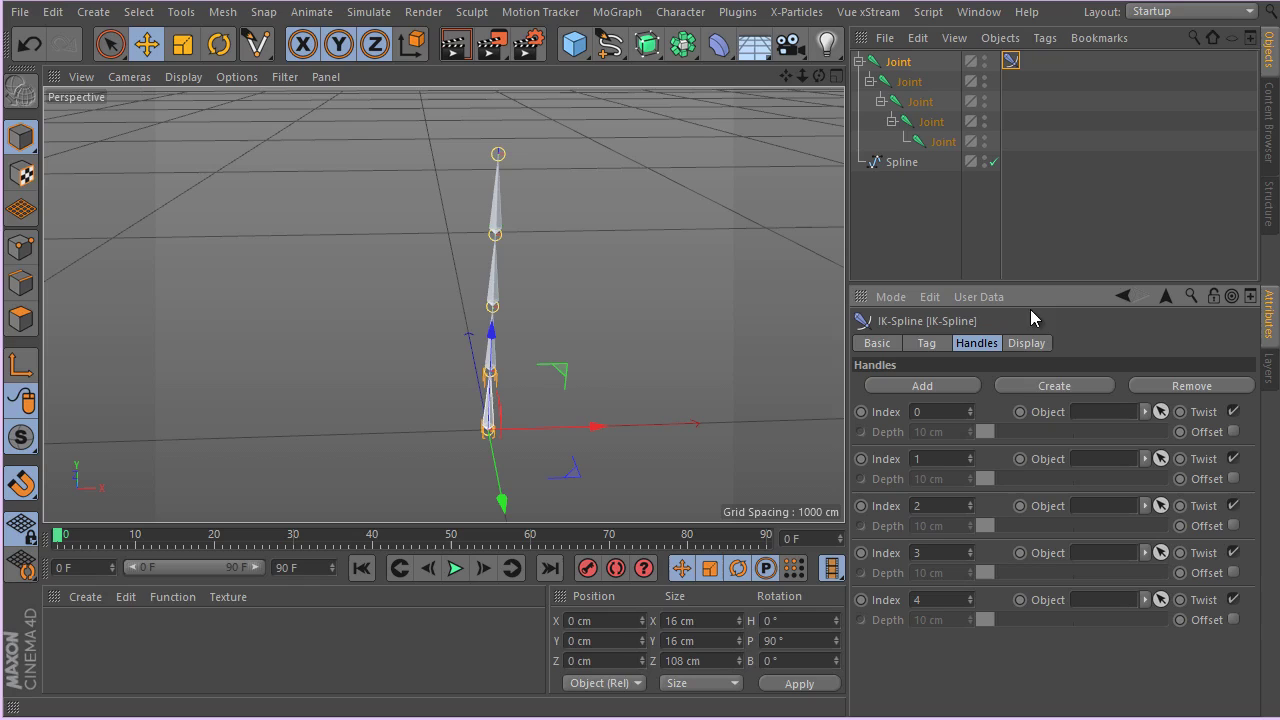
click(1060, 387)
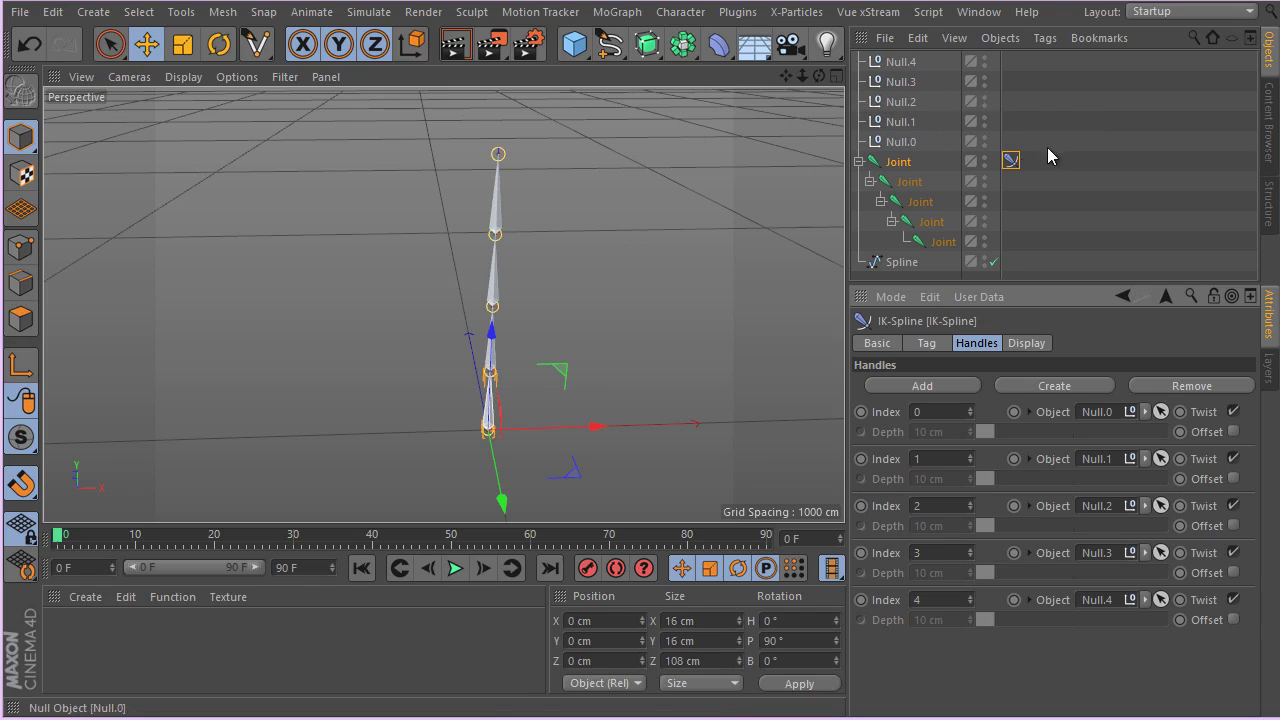
- Display Null.0–Null.4 as spheres with 20 cm radius and XY orientation
click(901, 142)
shift+click(905, 63)
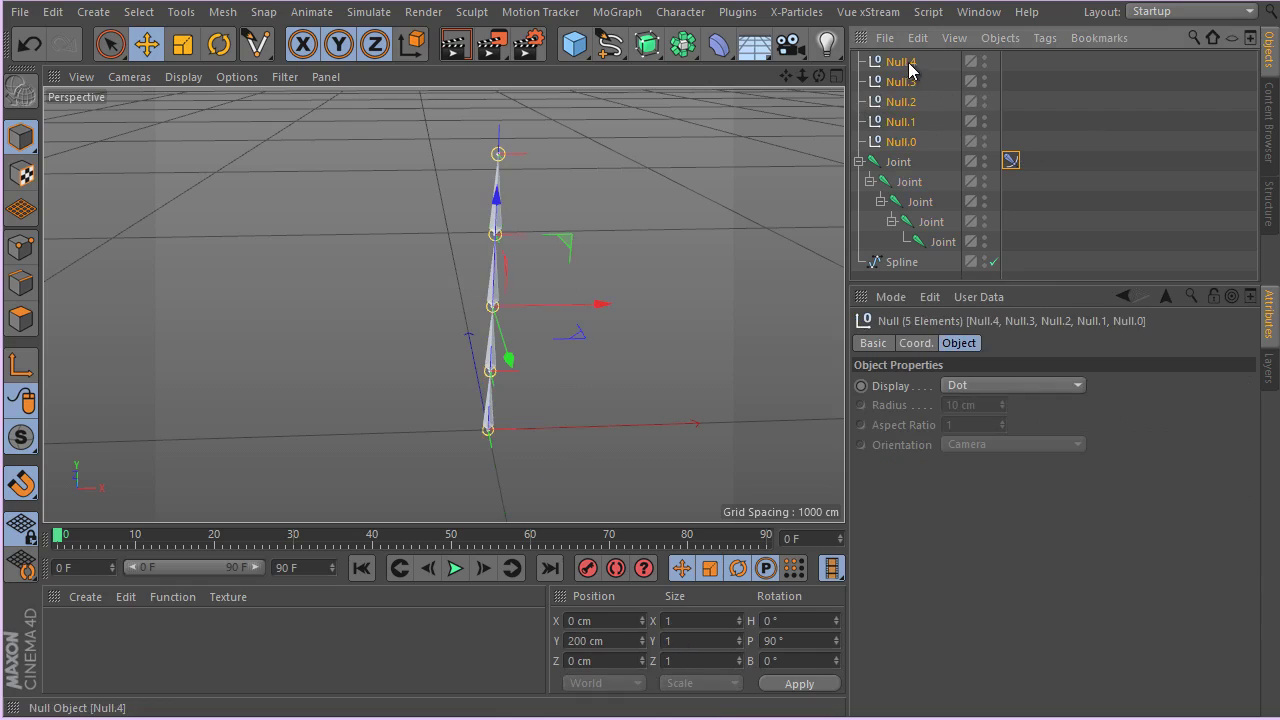
click(998, 384)
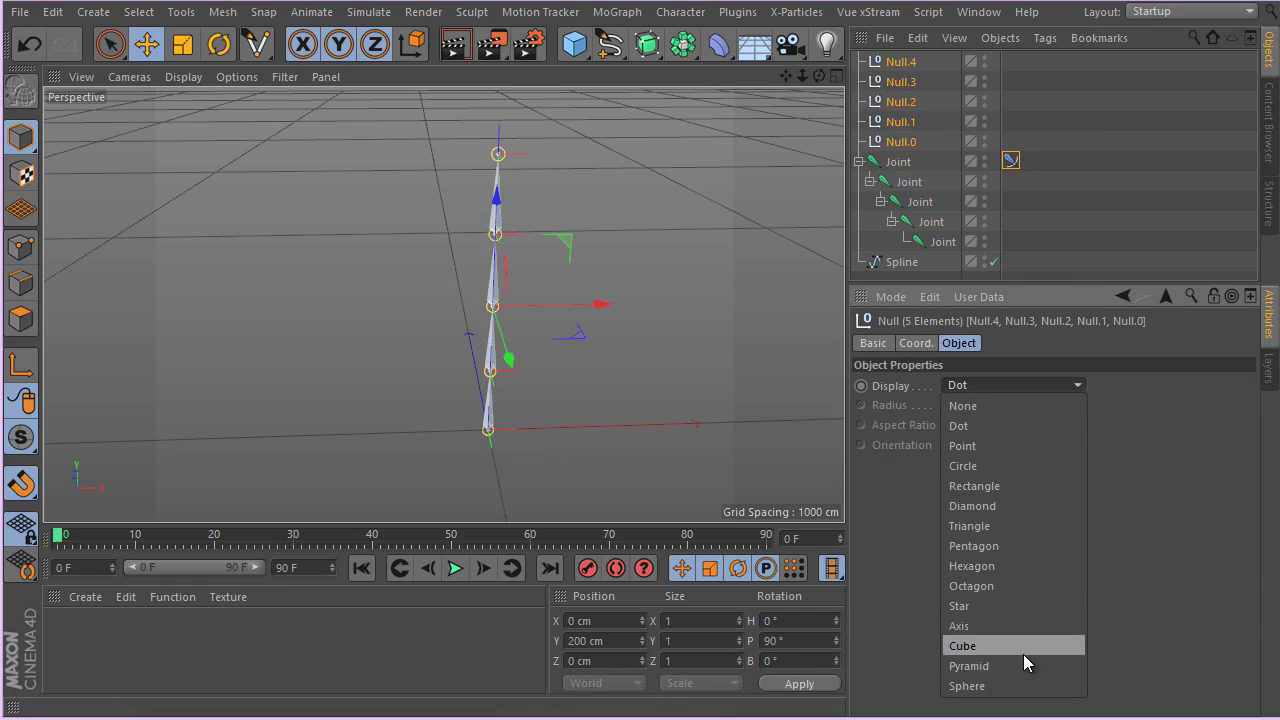
click(1018, 686)
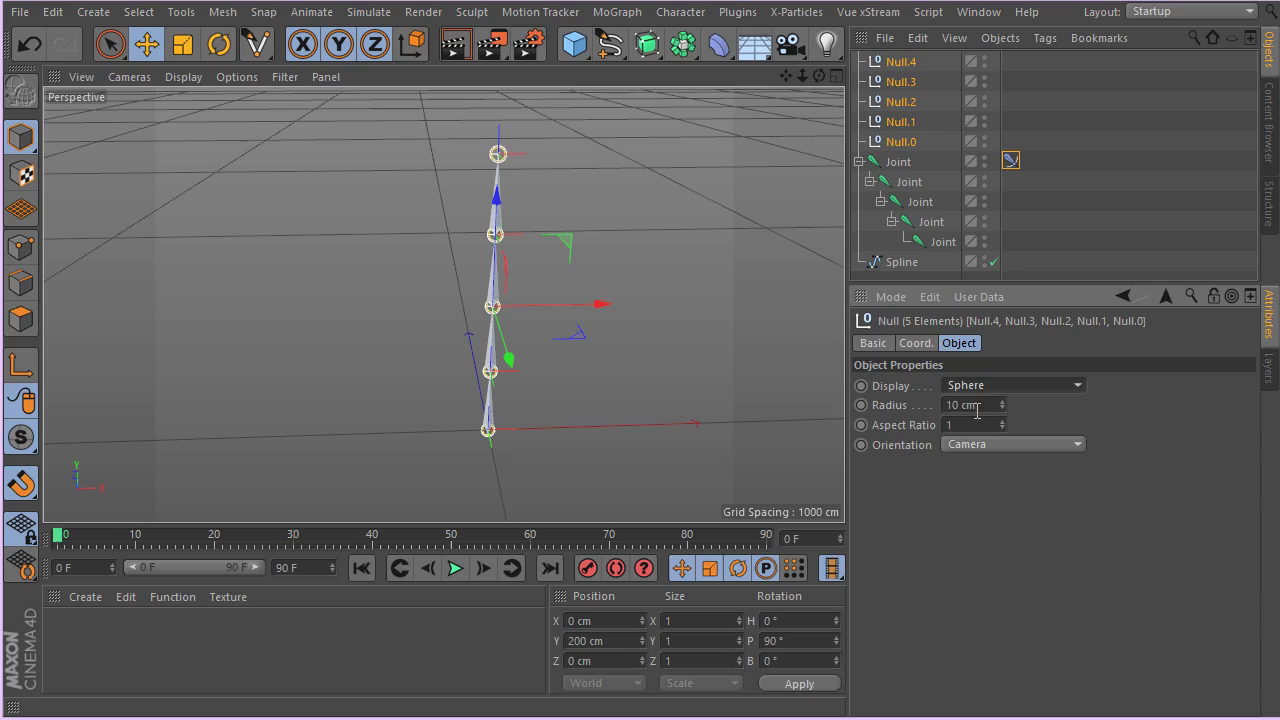
click(977, 405)
text(2000)
key(Return)
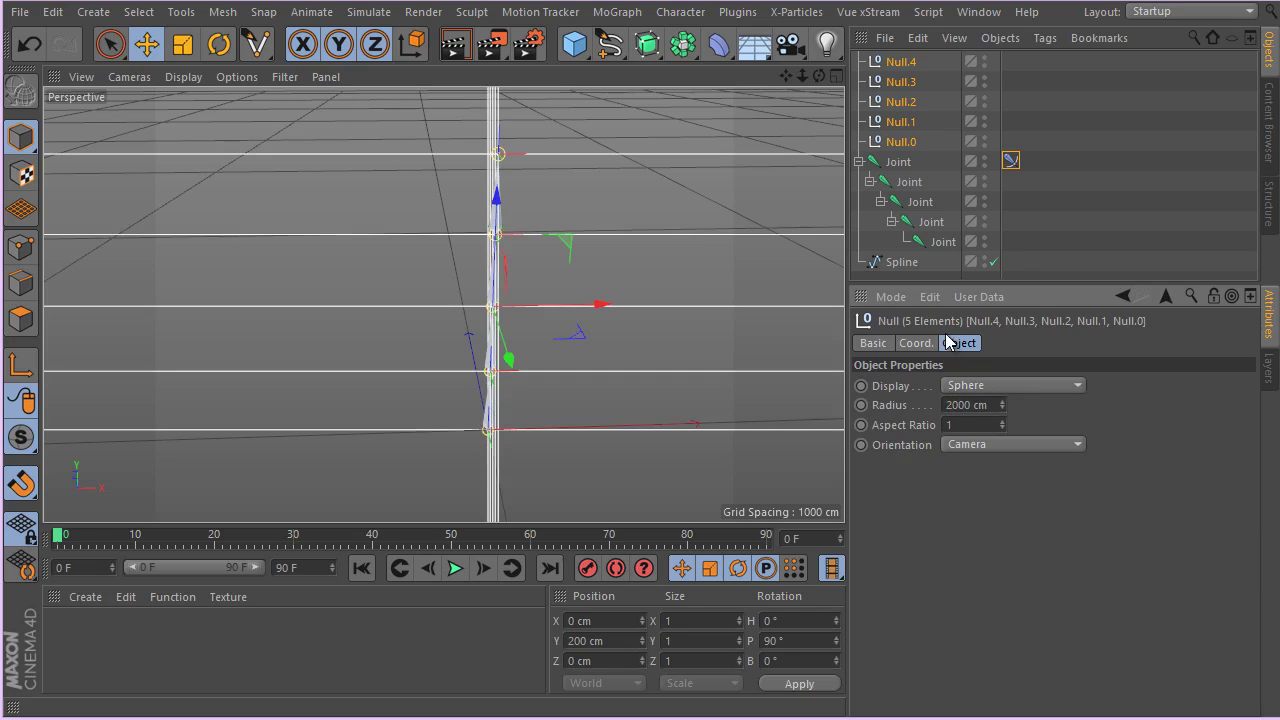
key(BackSpace)
key(BackSpace)
key(Return)
click(965, 445)
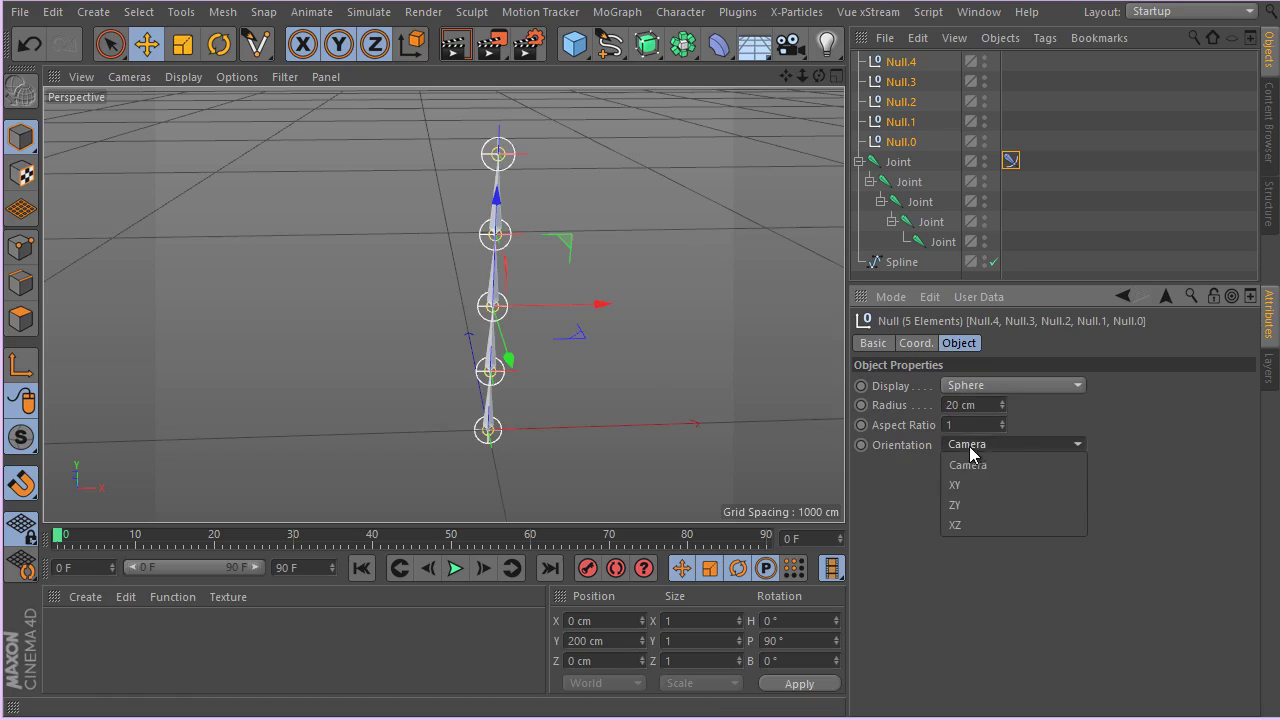
click(1054, 490)
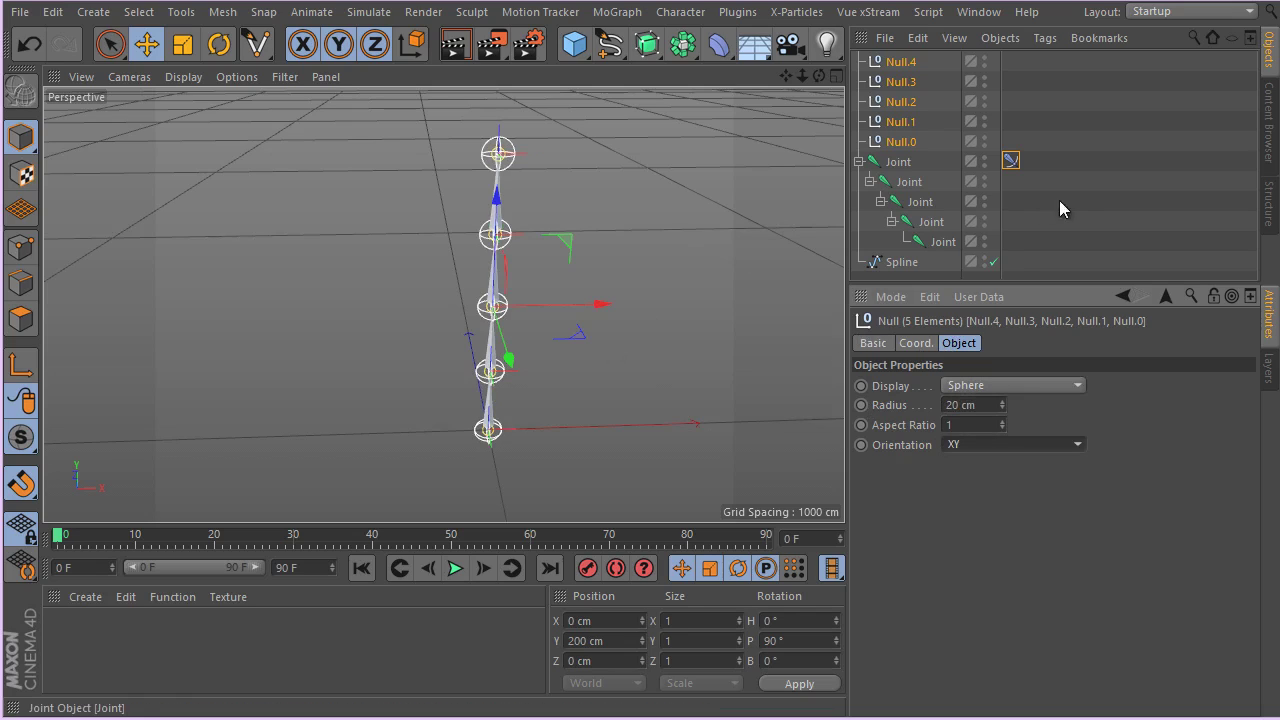
- Hide the joint chain in the viewport, then test-bend with Null.2 and undo
click(984, 162)
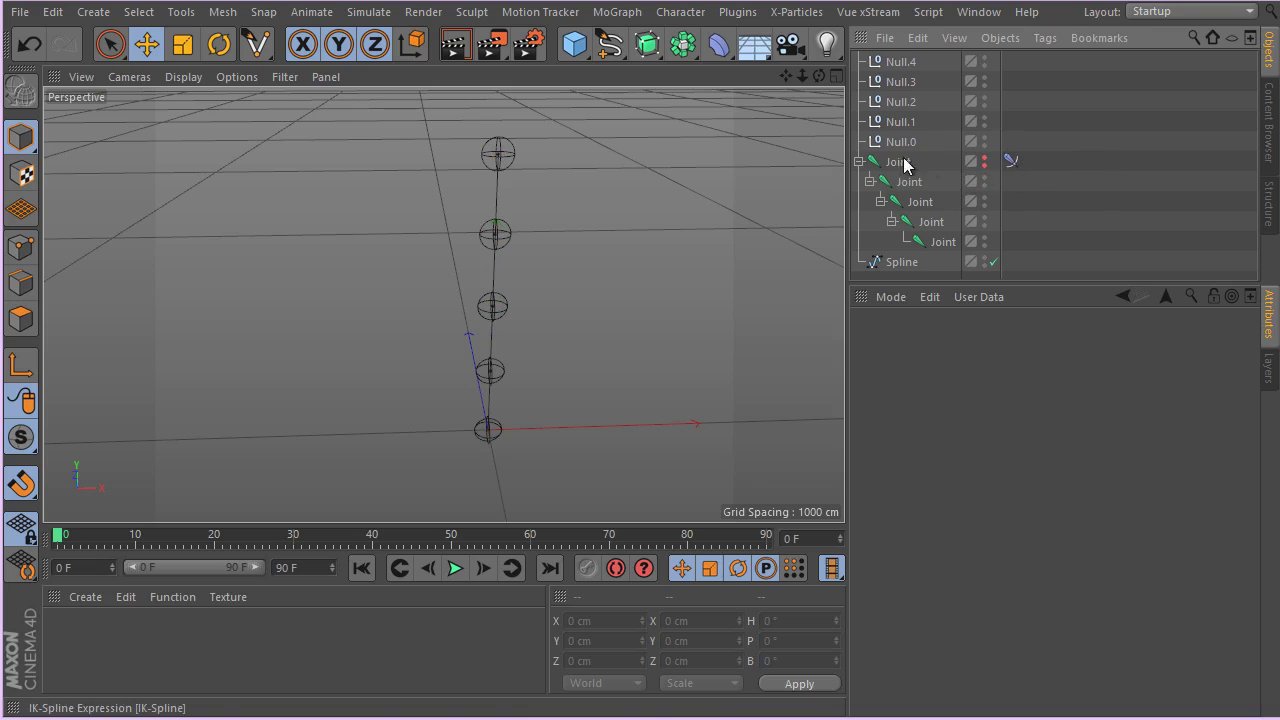
click(883, 102)
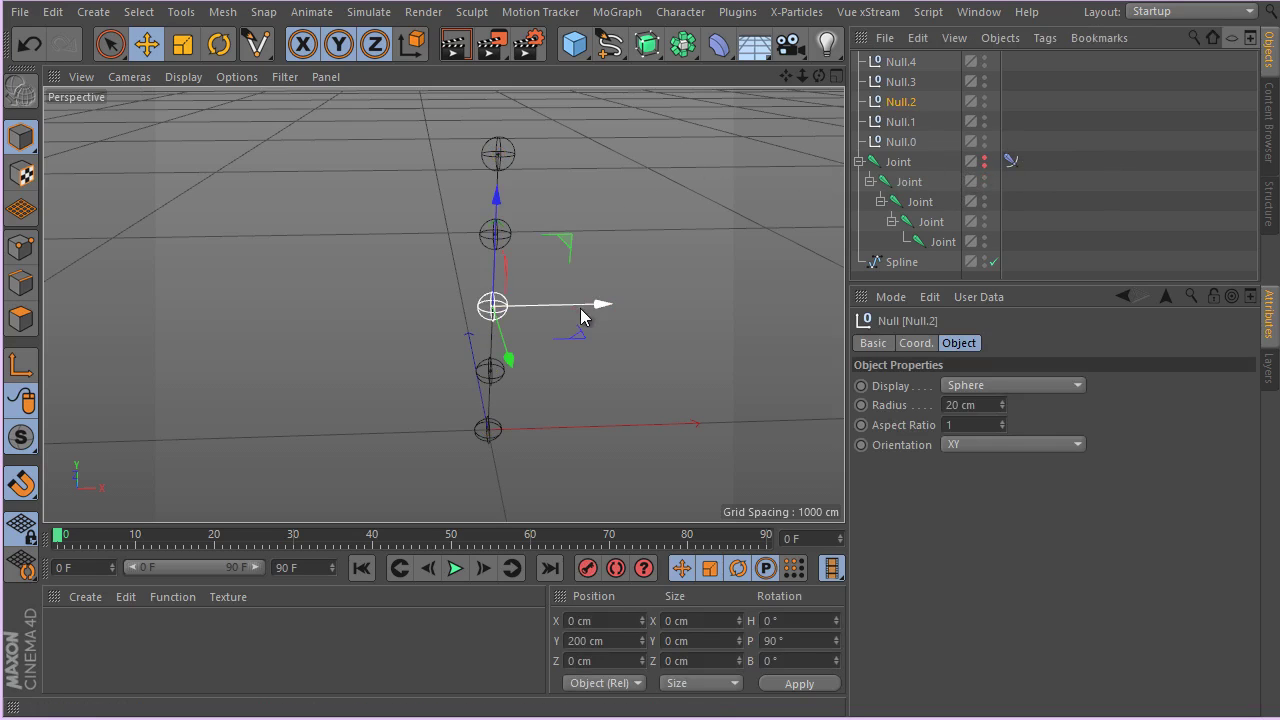
drag(598, 304, 648, 306)
key(ctrl+z)
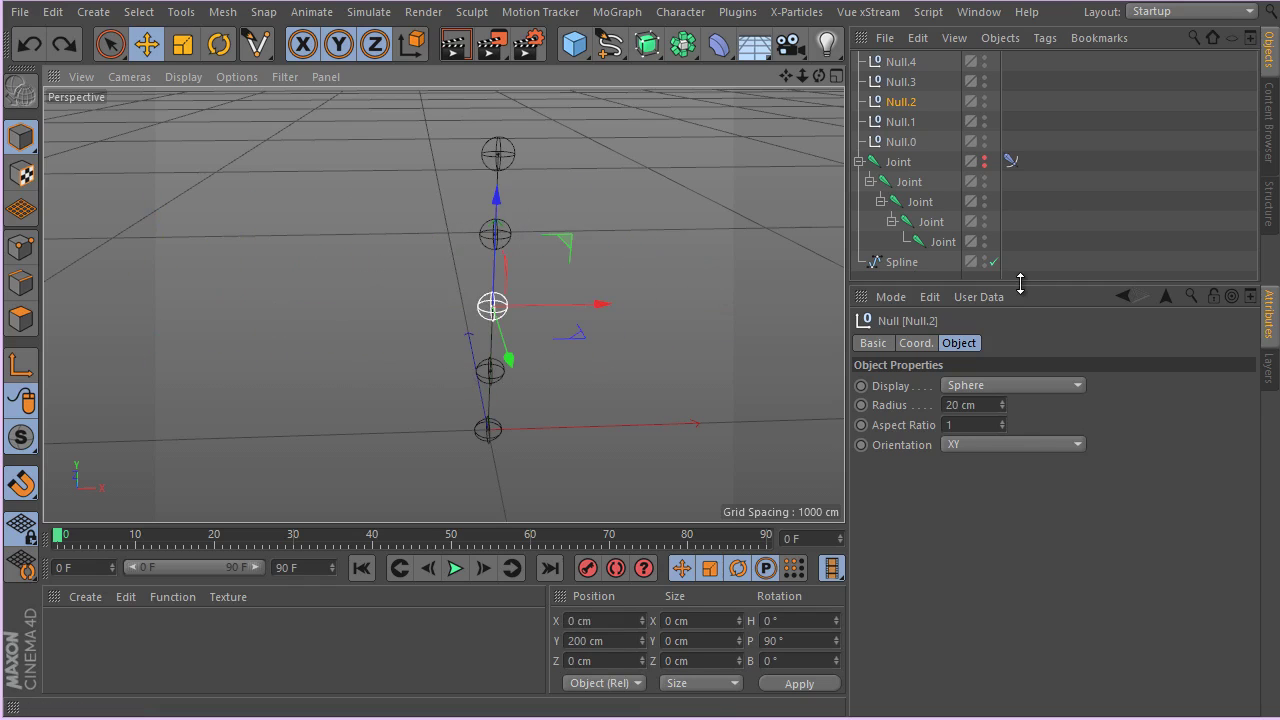
drag(1020, 283, 957, 420)
- Add a Circle spline and keep it at the top level of the hierarchy
click(900, 262)
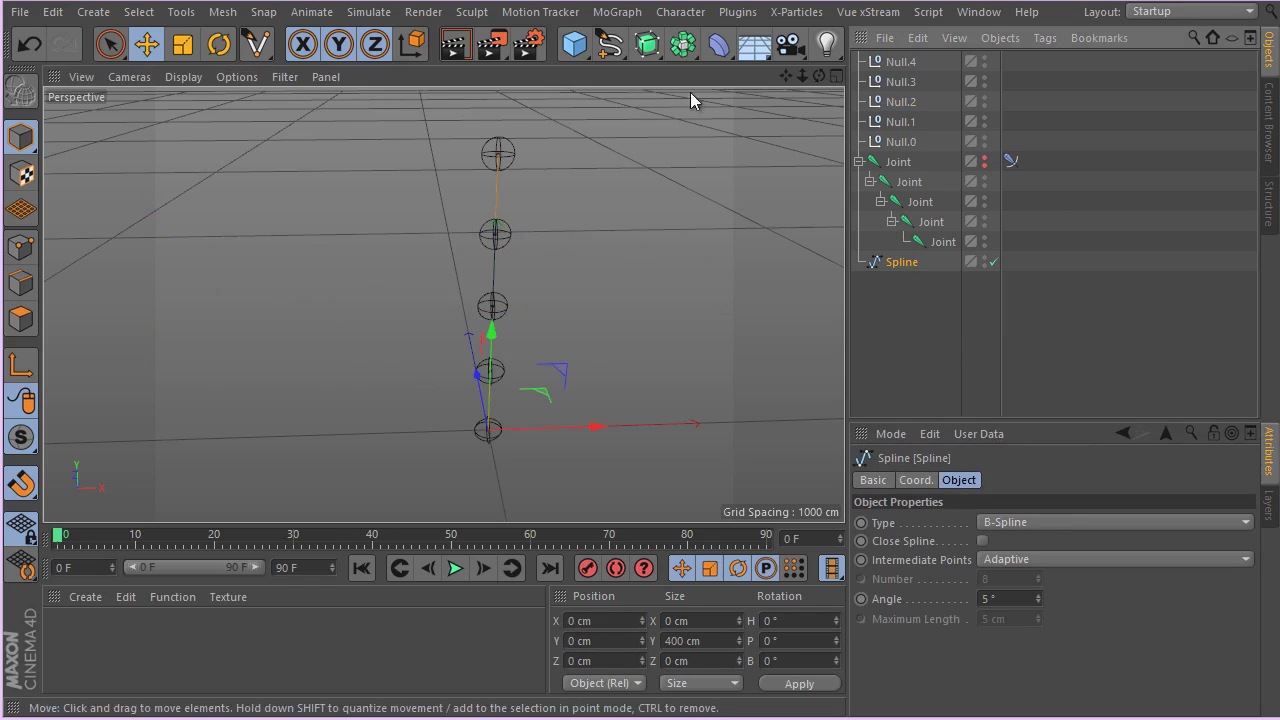
click(609, 44)
click(794, 145)
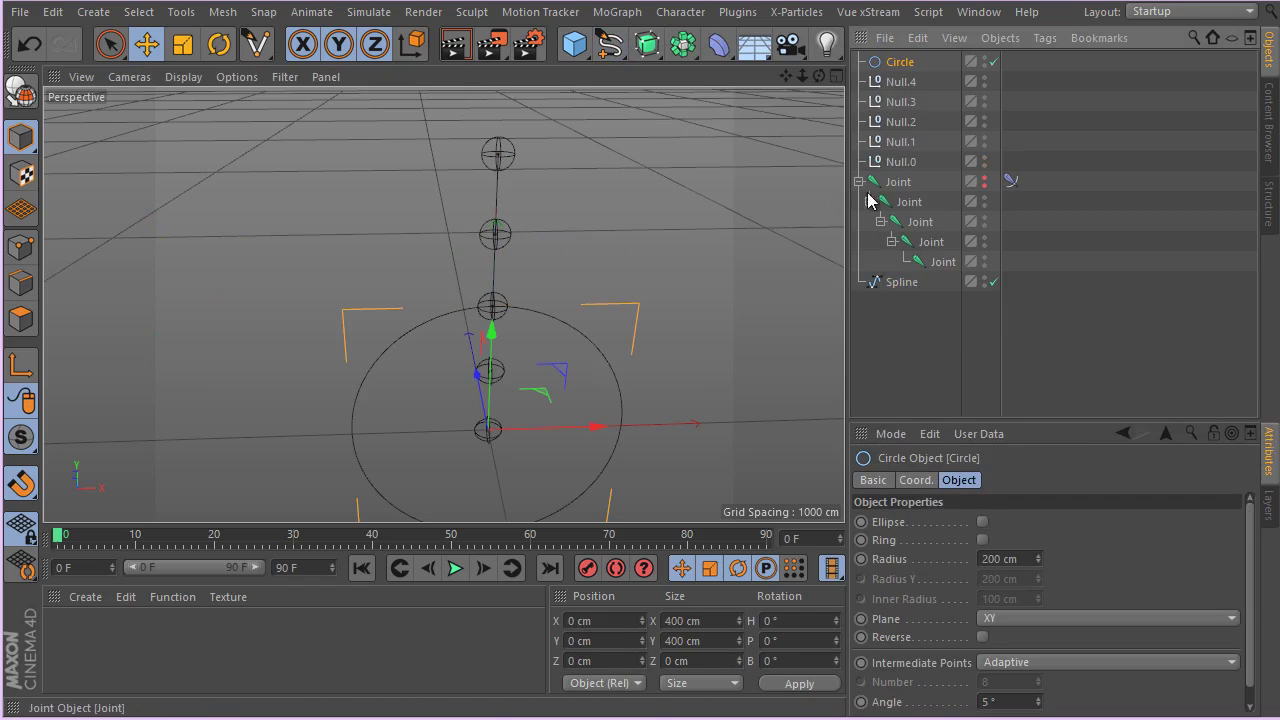
drag(896, 63, 872, 284)
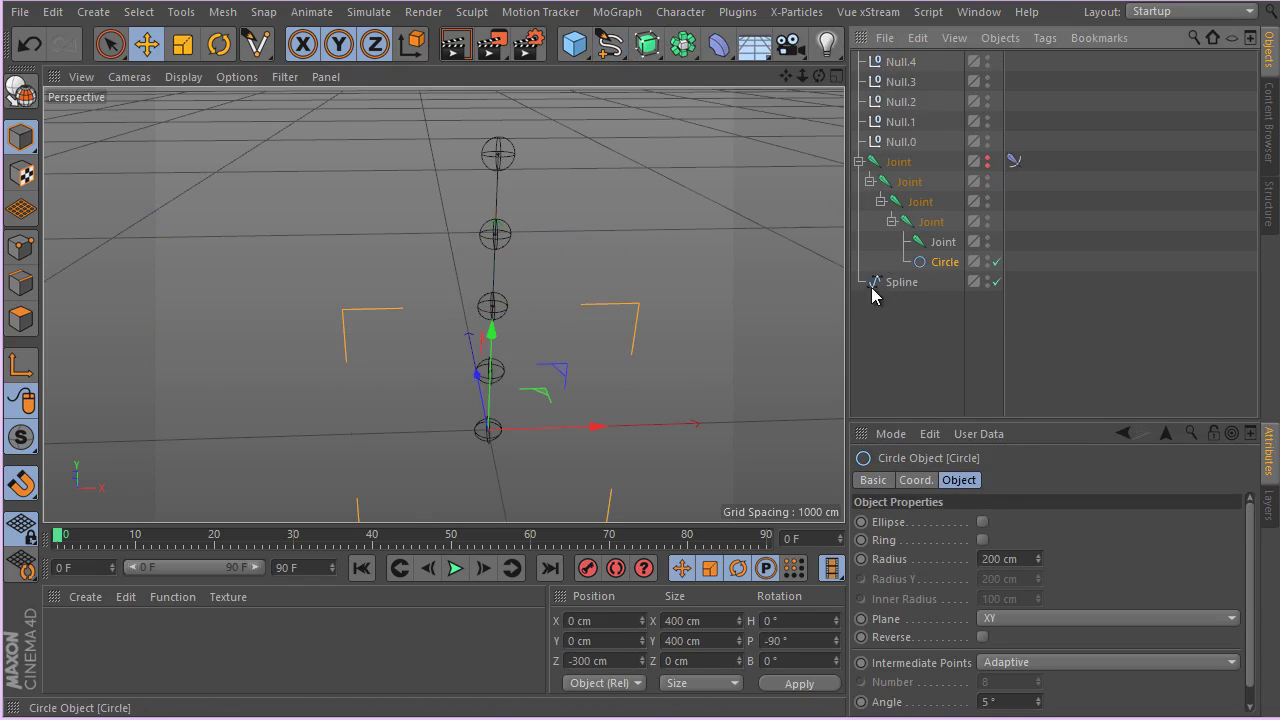
key(ctrl+z)
click(901, 280)
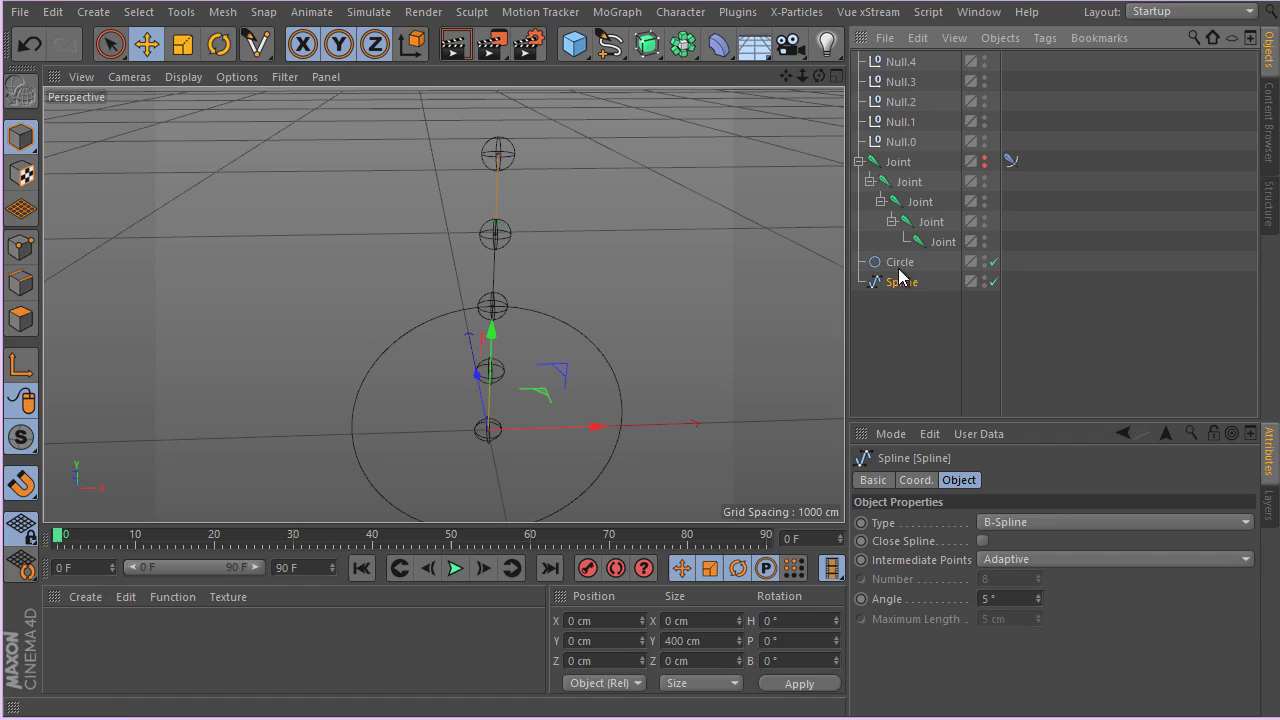
click(900, 262)
- Make the Circle a ring with 20 cm radius and 30 cm inner radius
click(1005, 557)
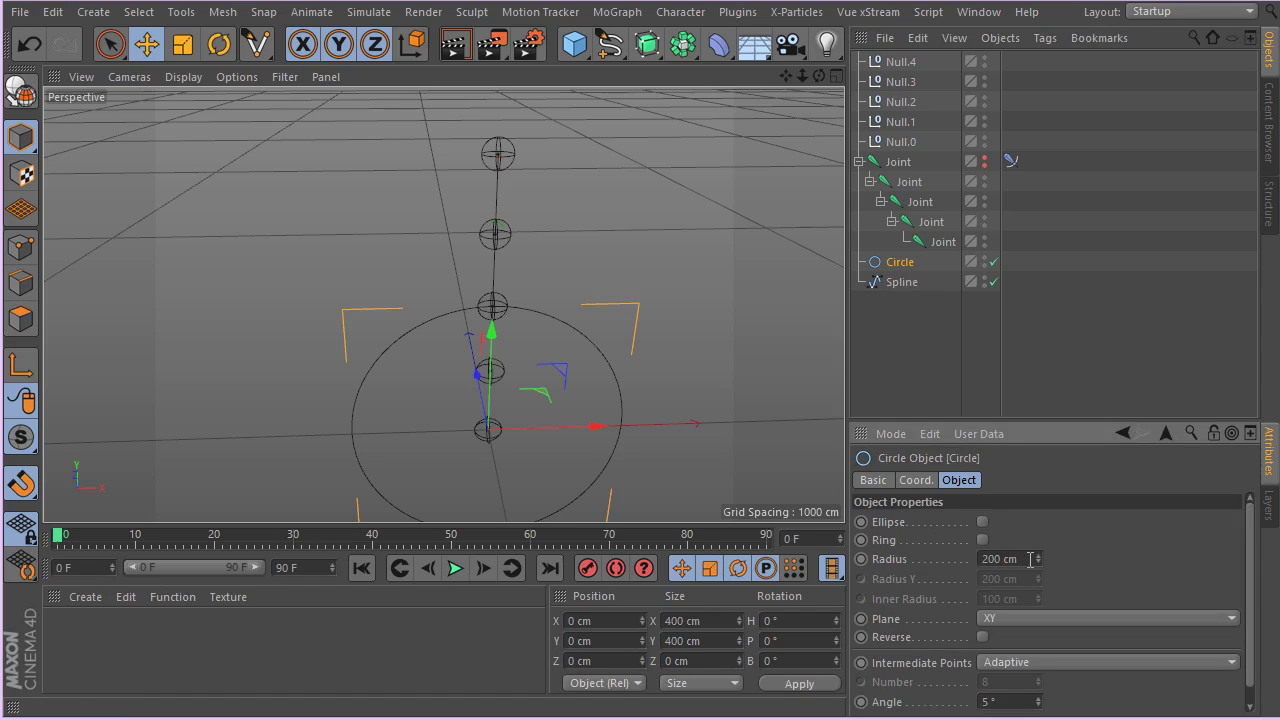
click(983, 539)
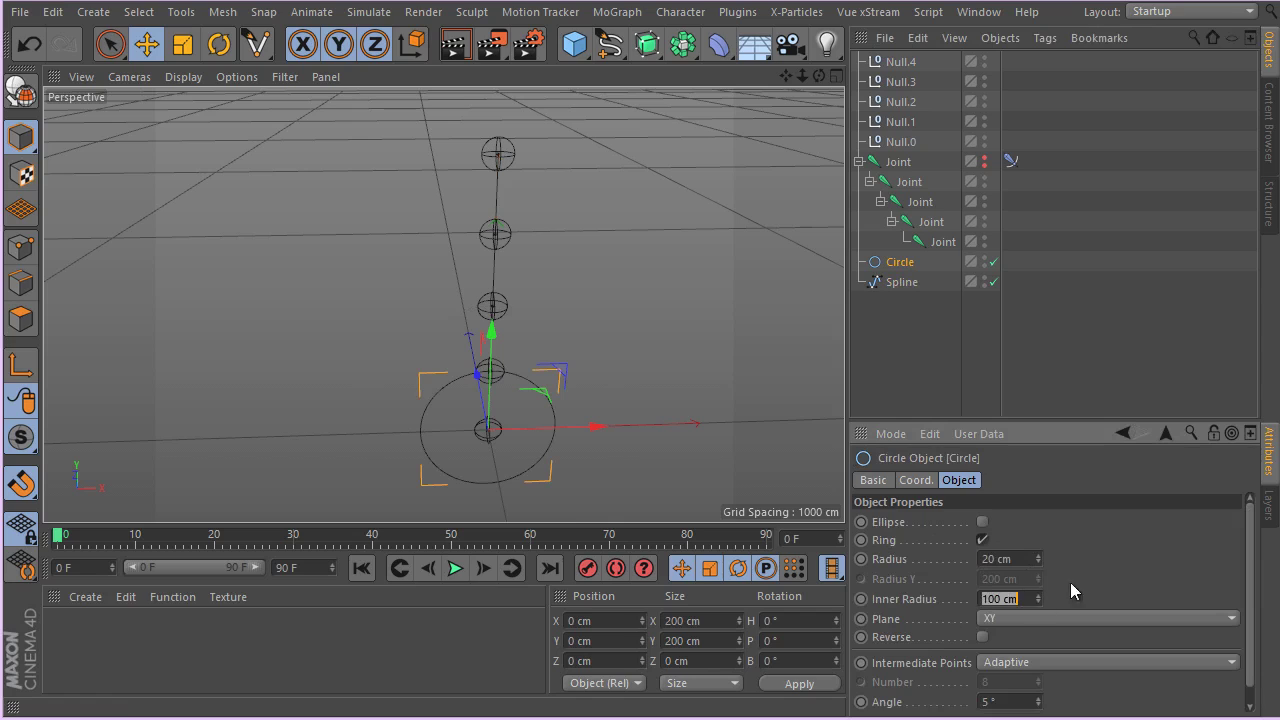
text(30)
key(Return)
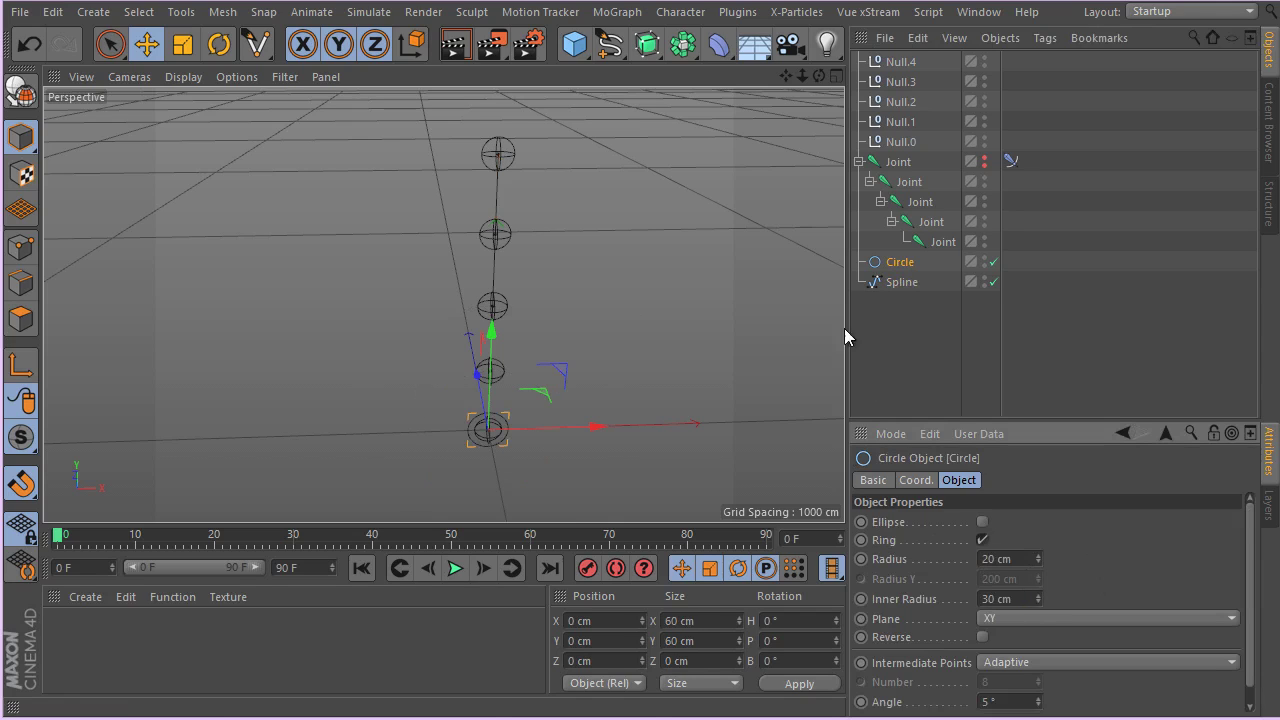
- Sweep the Circle along the Spline and enlarge all five null spheres to 34 cm
drag(647, 44, 723, 152)
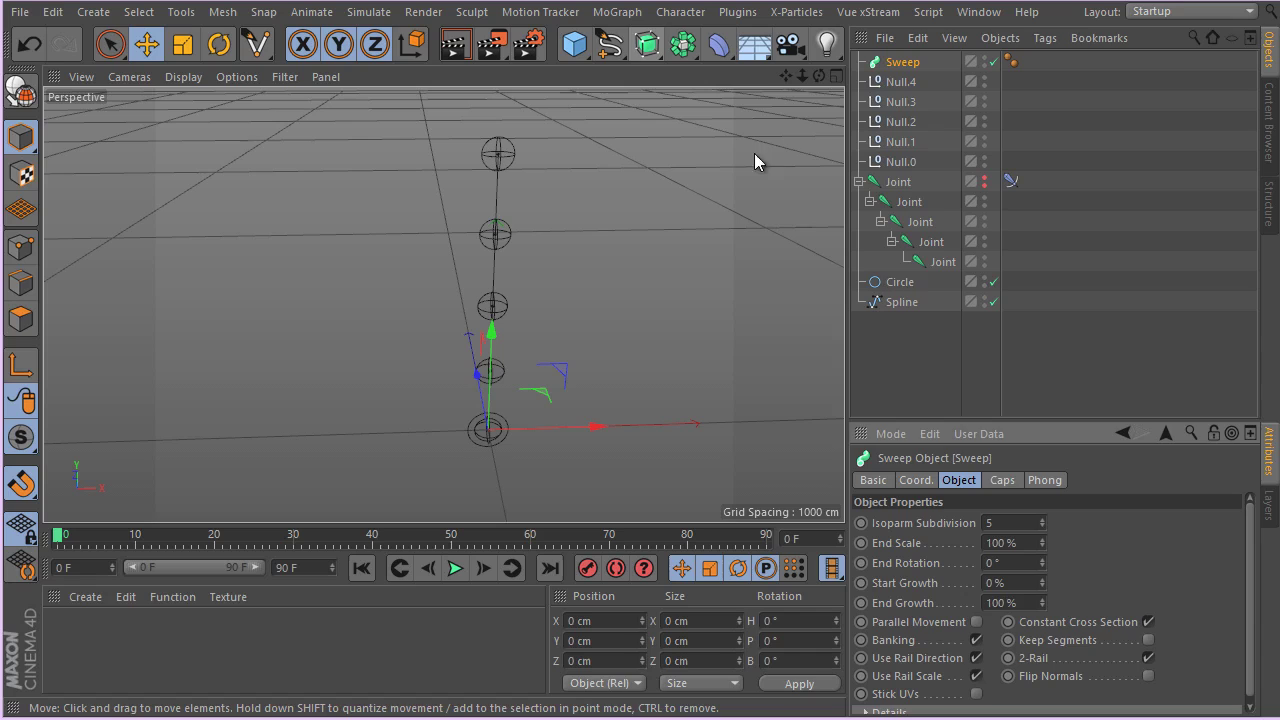
drag(899, 328, 892, 64)
click(900, 121)
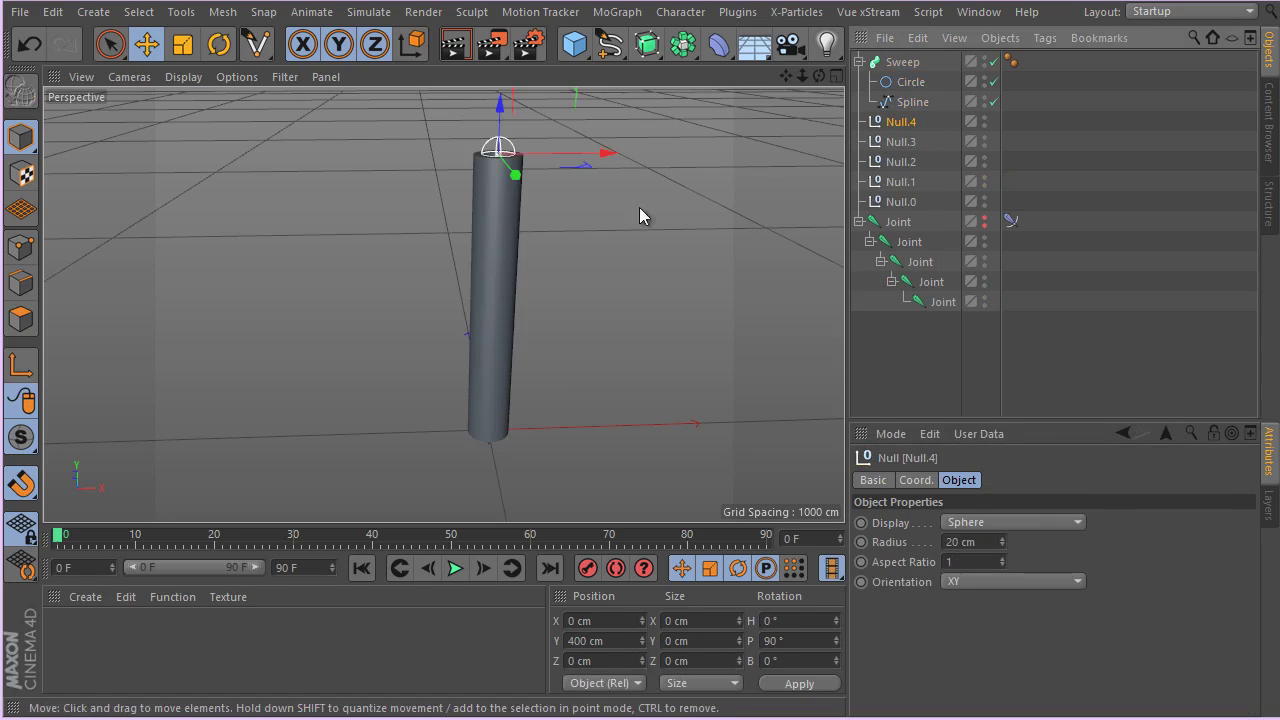
click(900, 142)
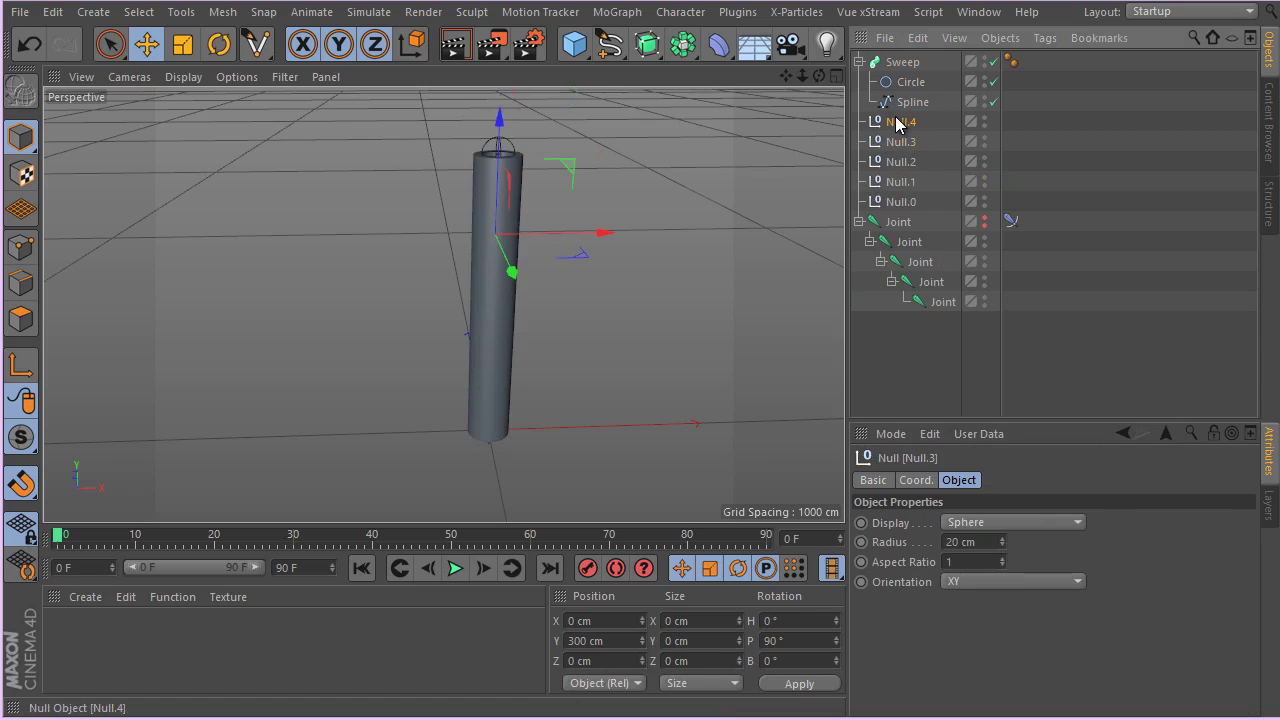
shift+click(905, 202)
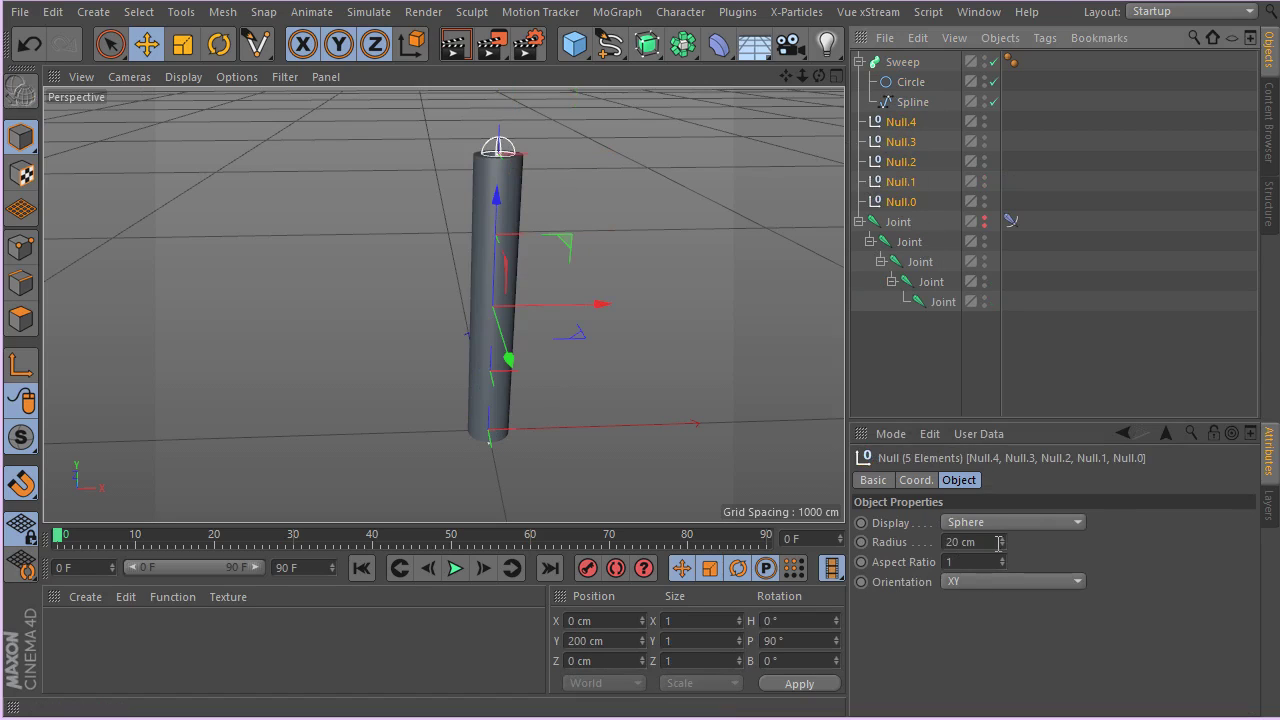
drag(998, 542, 1001, 524)
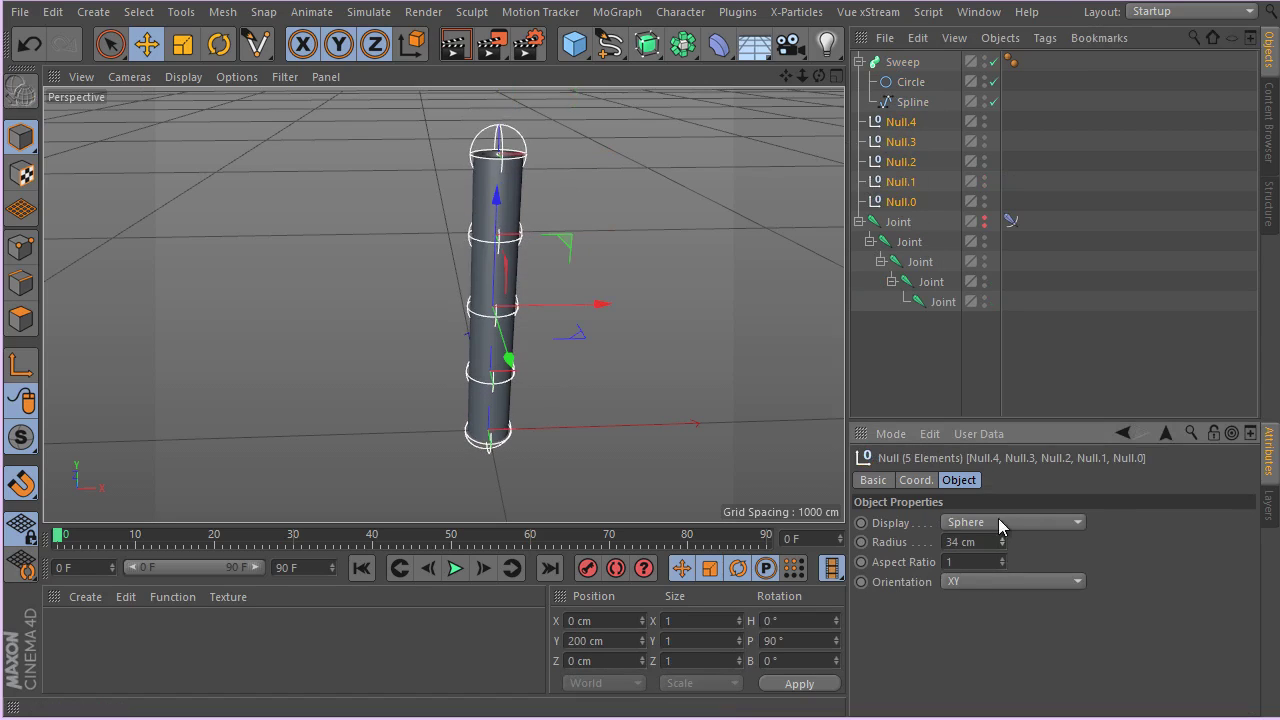
click(900, 162)
- Move Null.2 sideways so the tube bends into an S-curve, and inspect it
drag(474, 305, 575, 190)
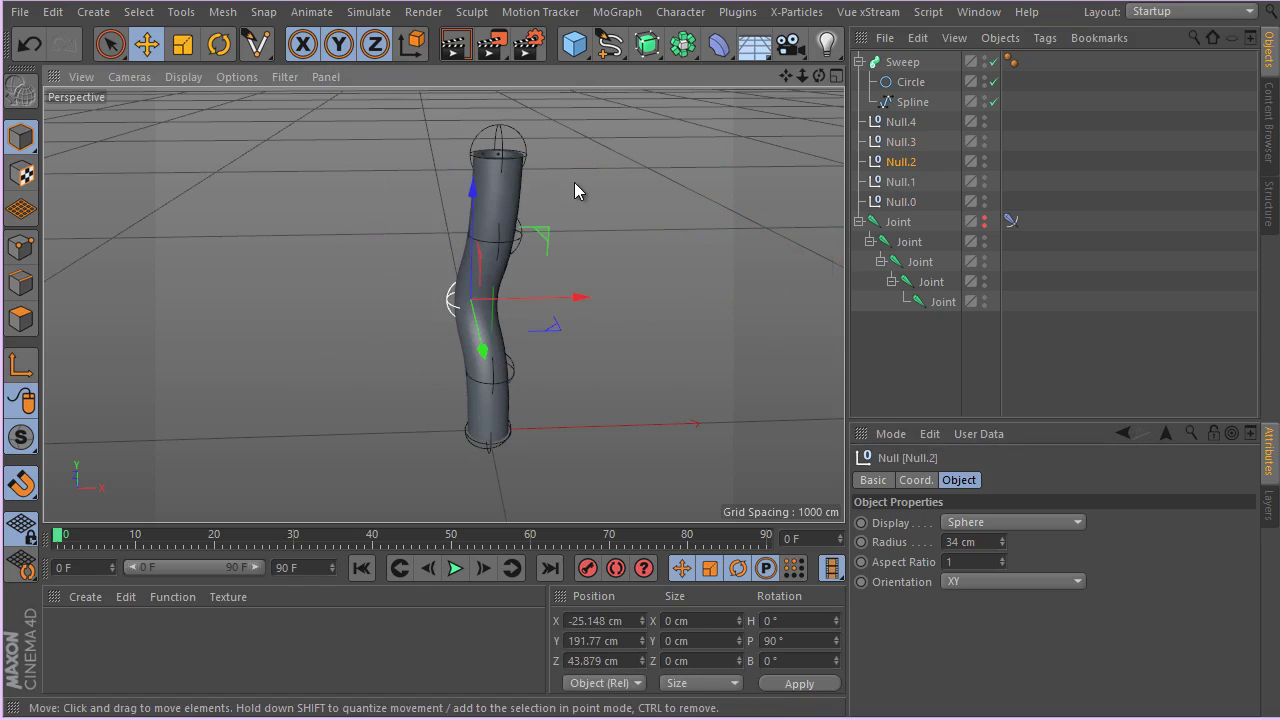
alt+drag(431, 239, 410, 279)
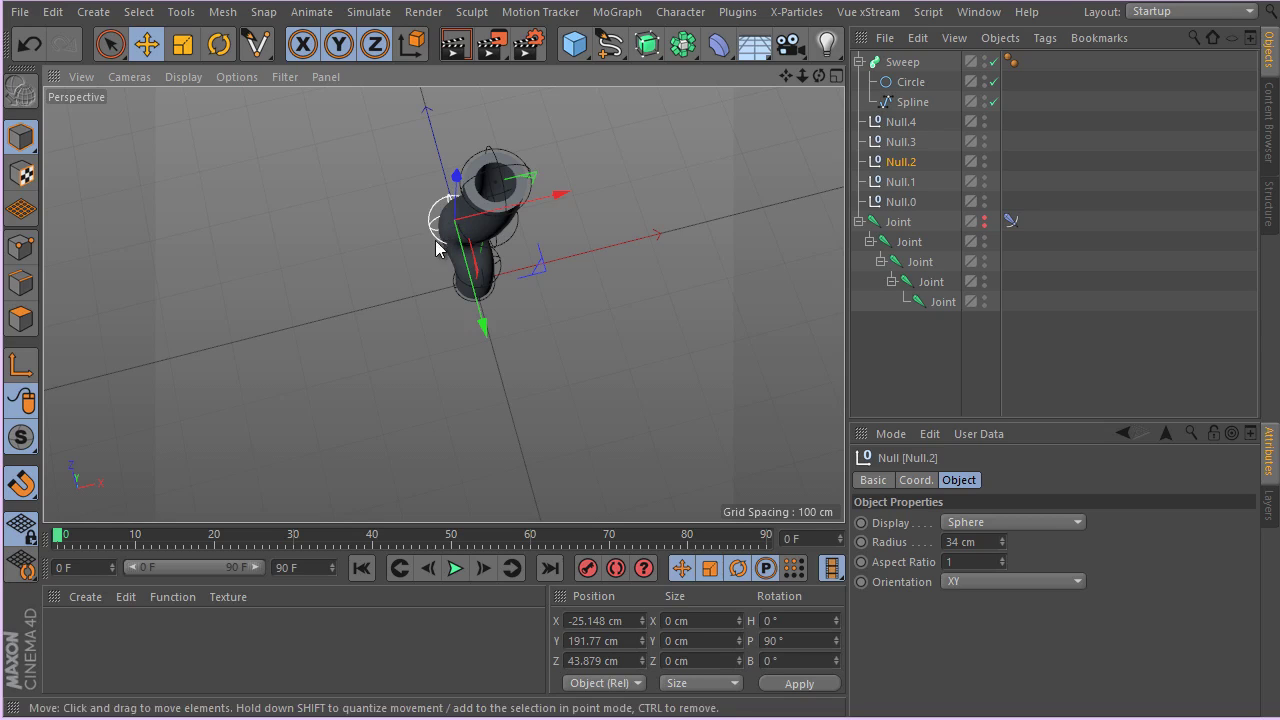
alt+drag(506, 237, 539, 166)
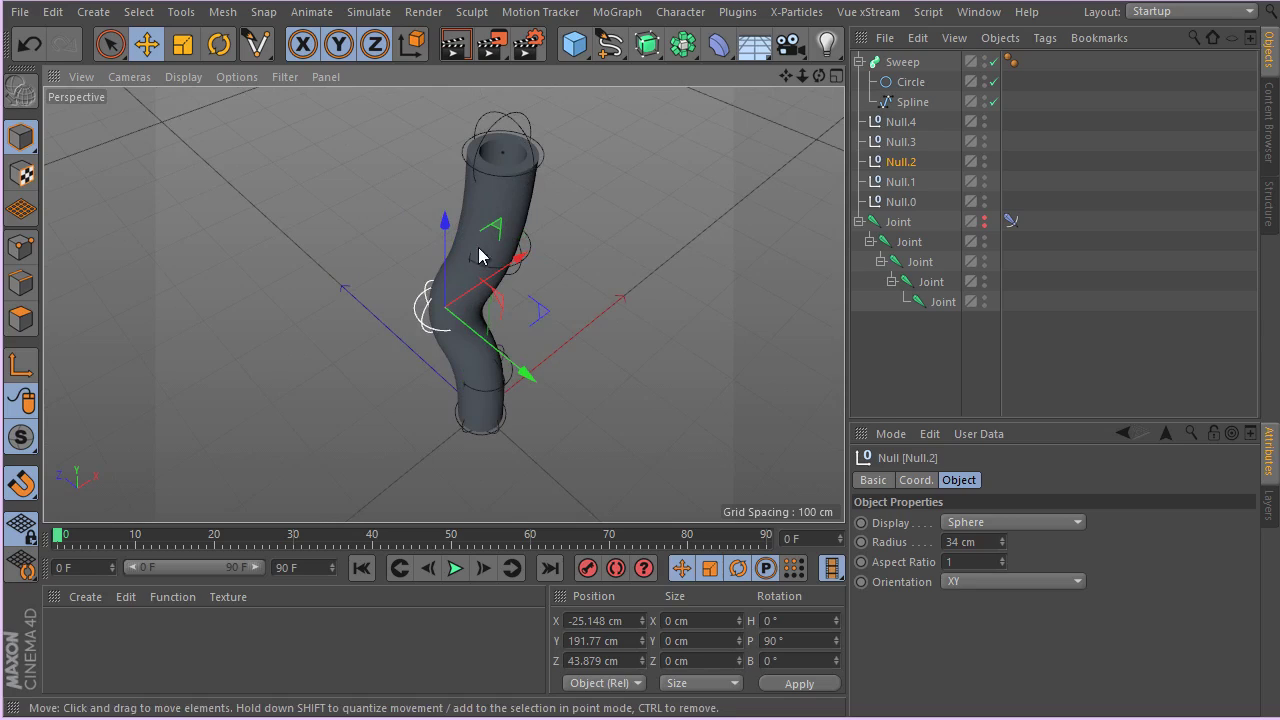